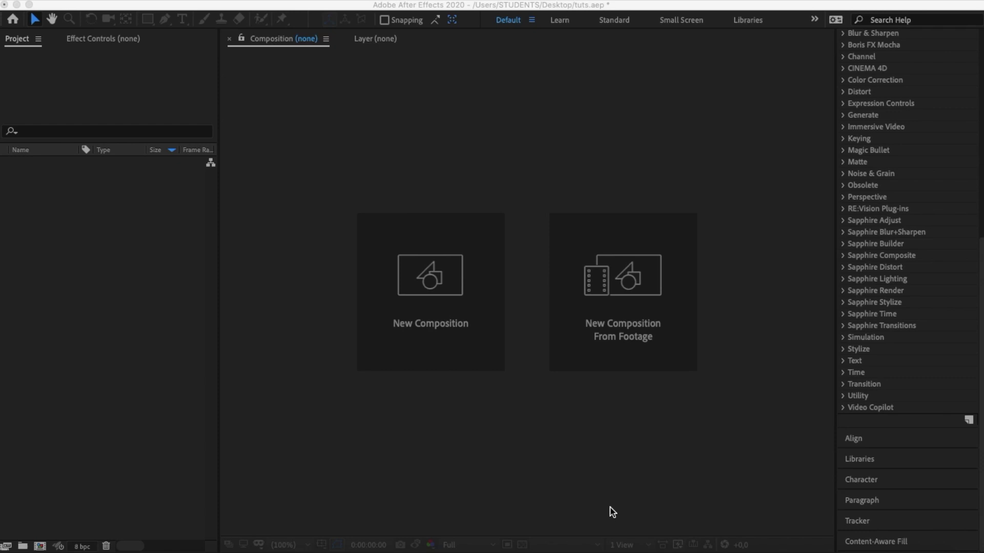
- Create Comp 1 at 1080×1080, 60 fps, 4 seconds, with CINEMA 4D as the 3D renderer
{"action": "left_click", "coordinate": [555, 496]}
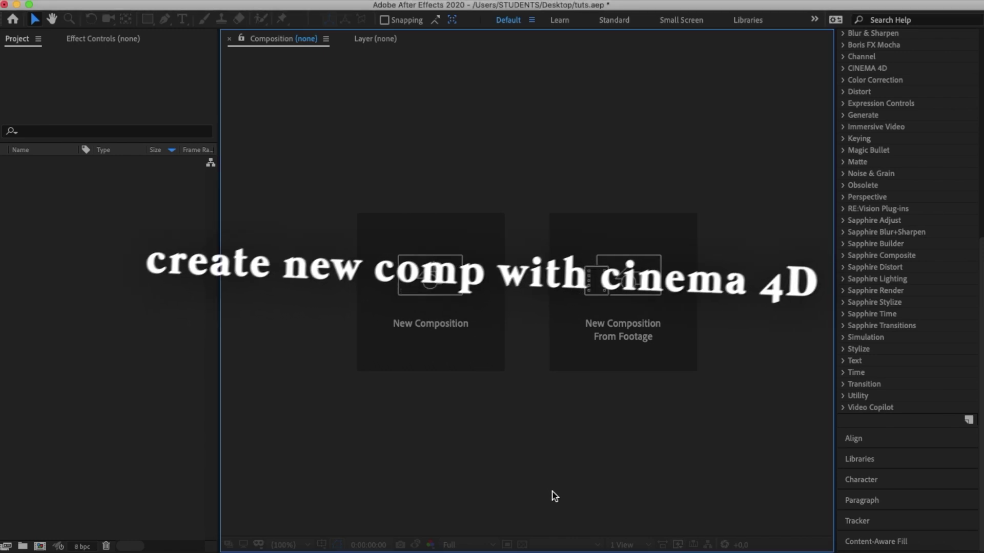
{"action": "key", "text": "ctrl+n"}
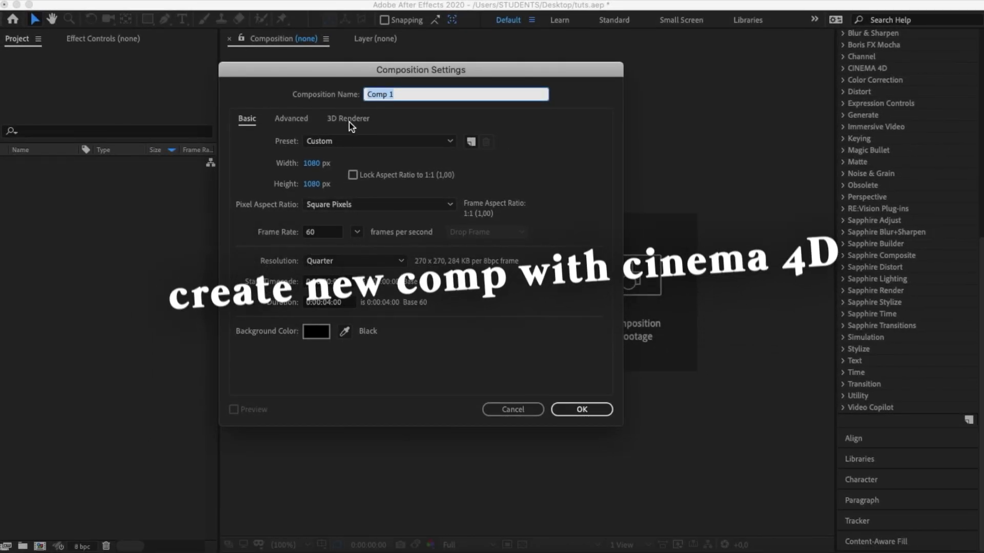
{"action": "left_click", "coordinate": [349, 122]}
{"action": "left_click", "coordinate": [345, 179]}
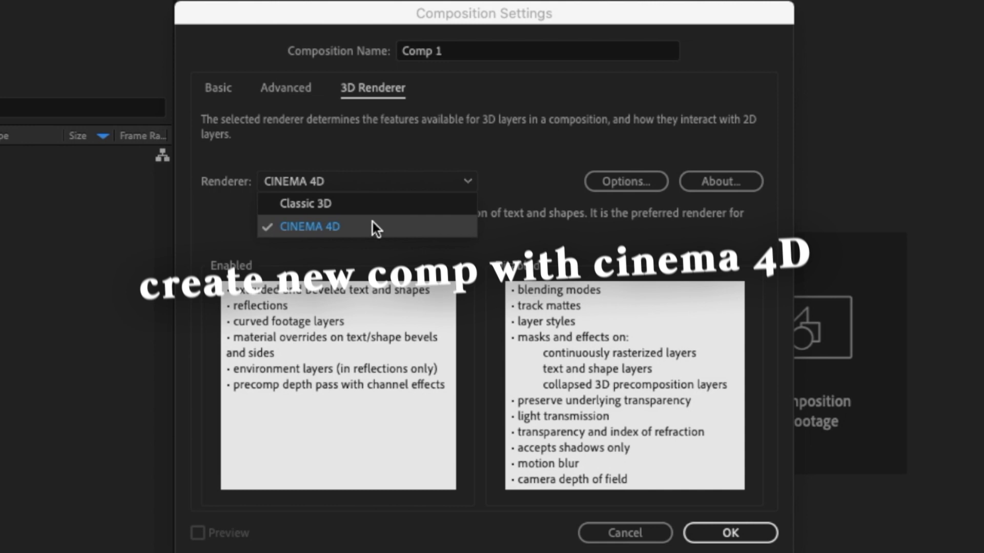
{"action": "left_click", "coordinate": [373, 226]}
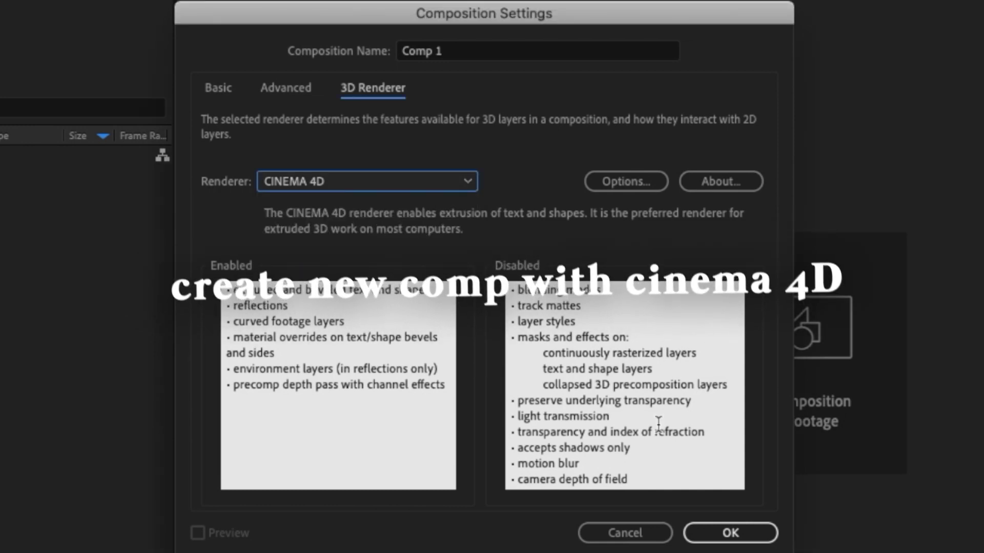
{"action": "left_click", "coordinate": [738, 536]}
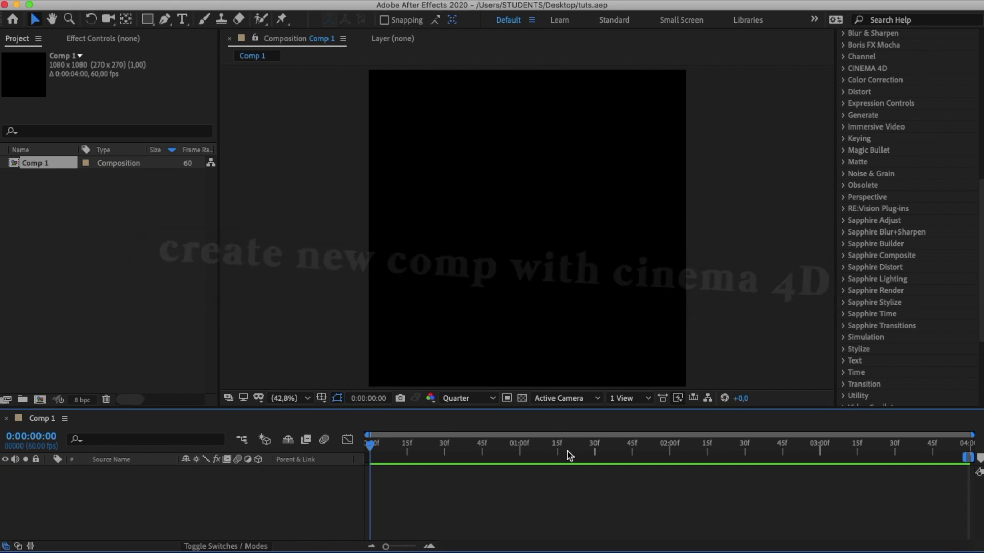
- Set preview resolution to Full and pen-mask the portrait along her ponytail and sweater
{"action": "left_click", "coordinate": [465, 399]}
{"action": "left_click", "coordinate": [461, 432]}
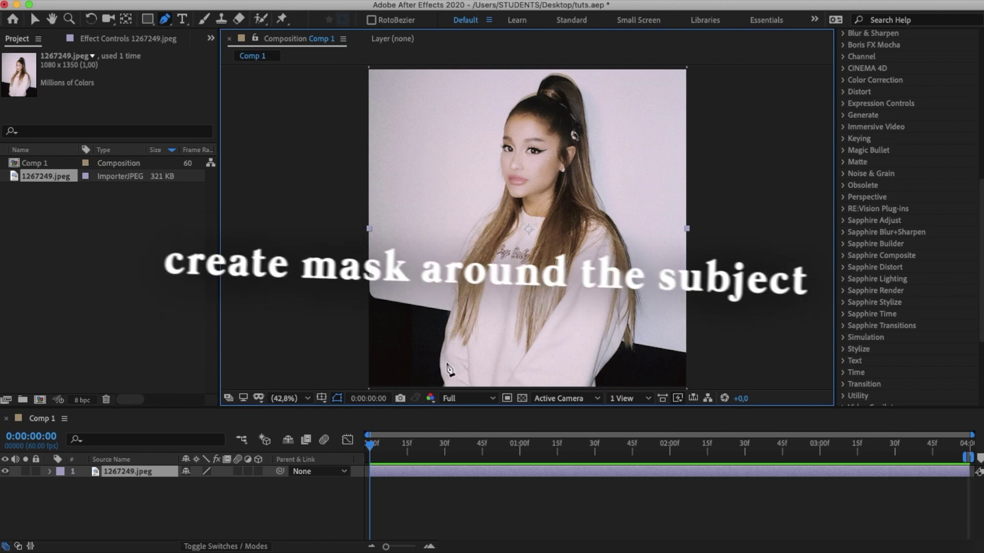
{"action": "scroll", "coordinate": [450, 370], "scroll_direction": "up", "scroll_amount": 3}
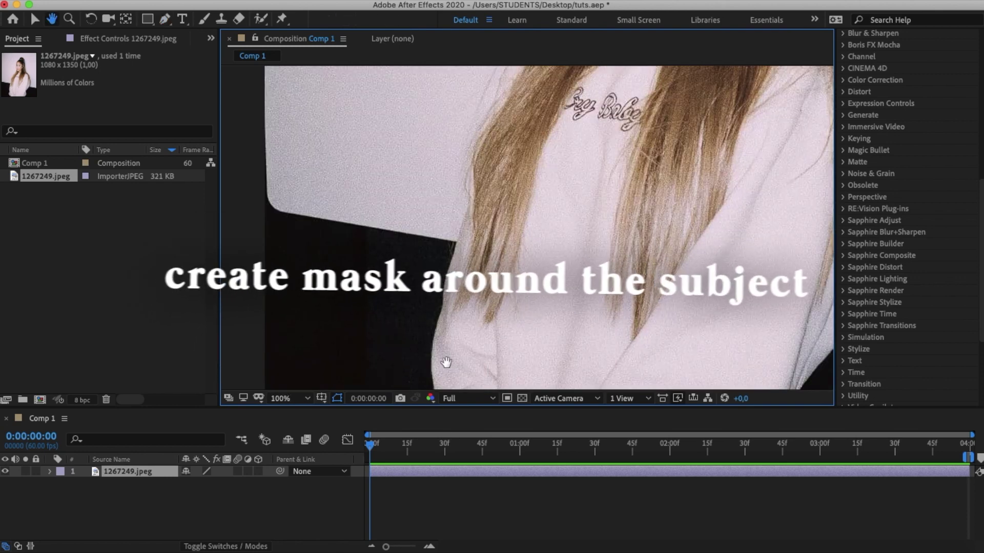
{"action": "mouse_move", "coordinate": [445, 363]}
{"action": "left_mouse_down"}
{"action": "mouse_move", "coordinate": [446, 205]}
{"action": "mouse_move", "coordinate": [412, 303]}
{"action": "mouse_move", "coordinate": [419, 345]}
{"action": "left_mouse_up"}
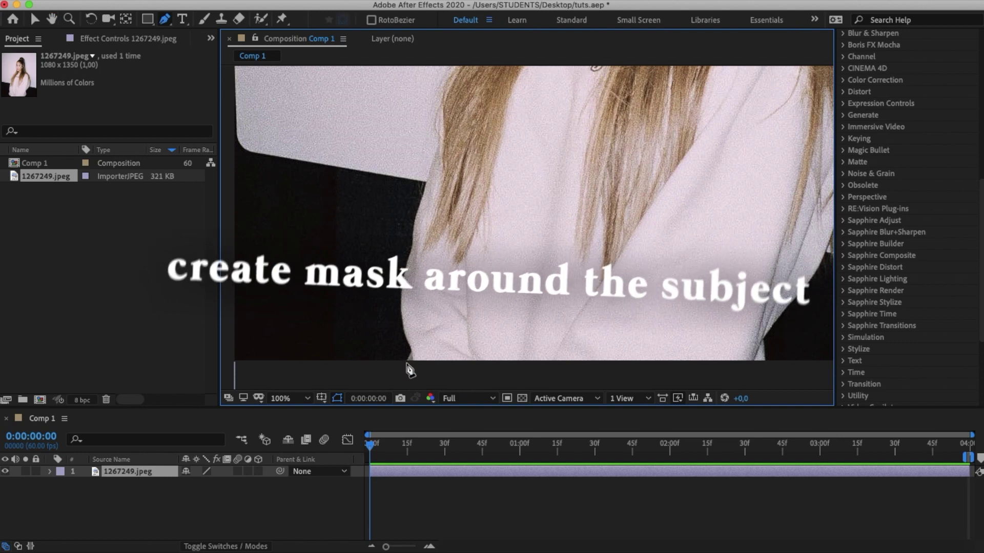
{"action": "left_click", "coordinate": [406, 363]}
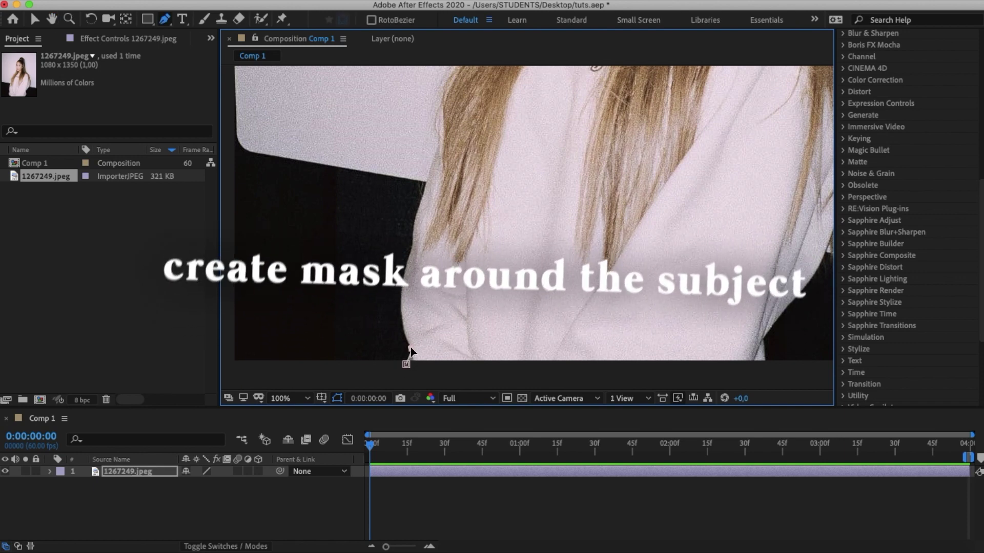
{"action": "scroll", "coordinate": [424, 192], "scroll_direction": "up", "scroll_amount": 5}
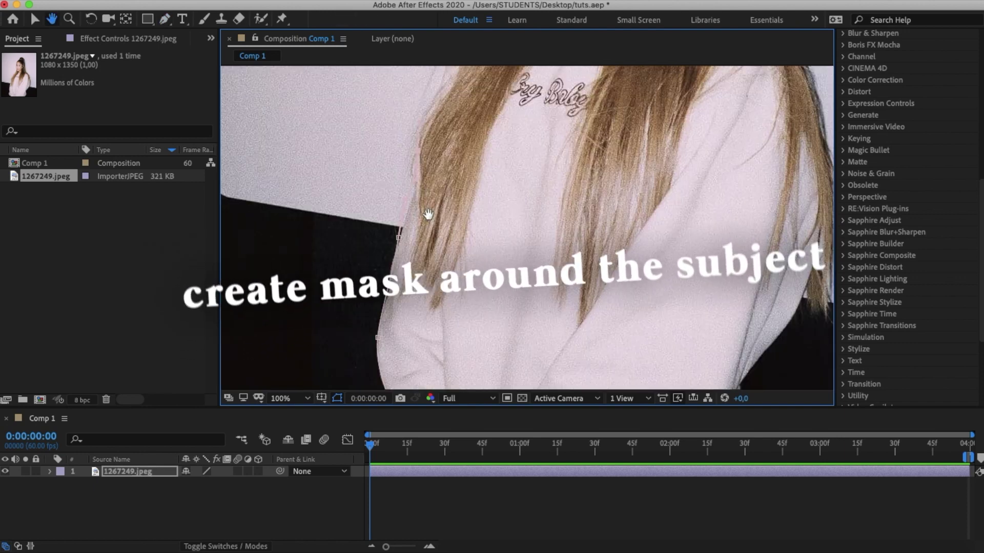
{"action": "scroll", "coordinate": [337, 248], "scroll_direction": "up", "scroll_amount": 5}
{"action": "scroll", "coordinate": [371, 199], "scroll_direction": "up", "scroll_amount": 3}
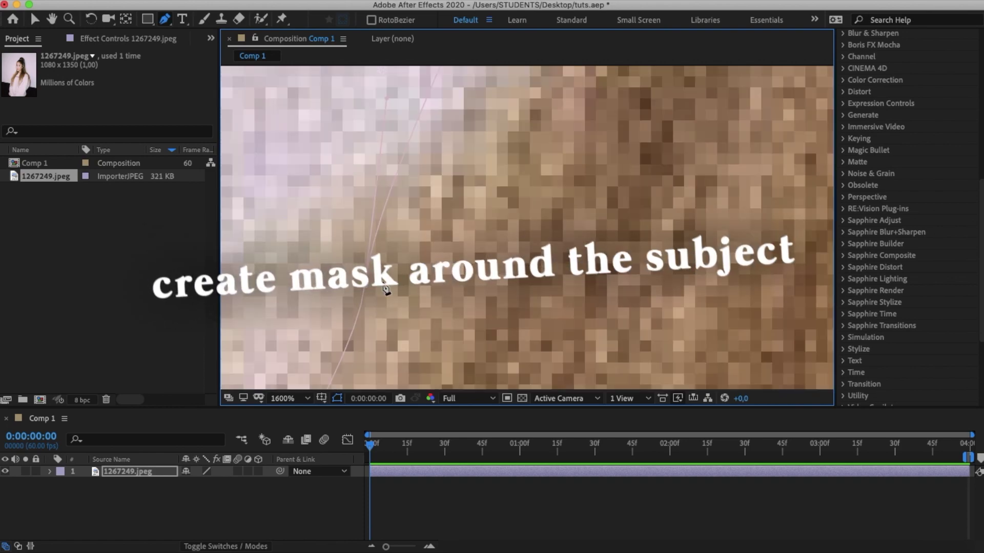
{"action": "scroll", "coordinate": [387, 249], "scroll_direction": "up", "scroll_amount": 3}
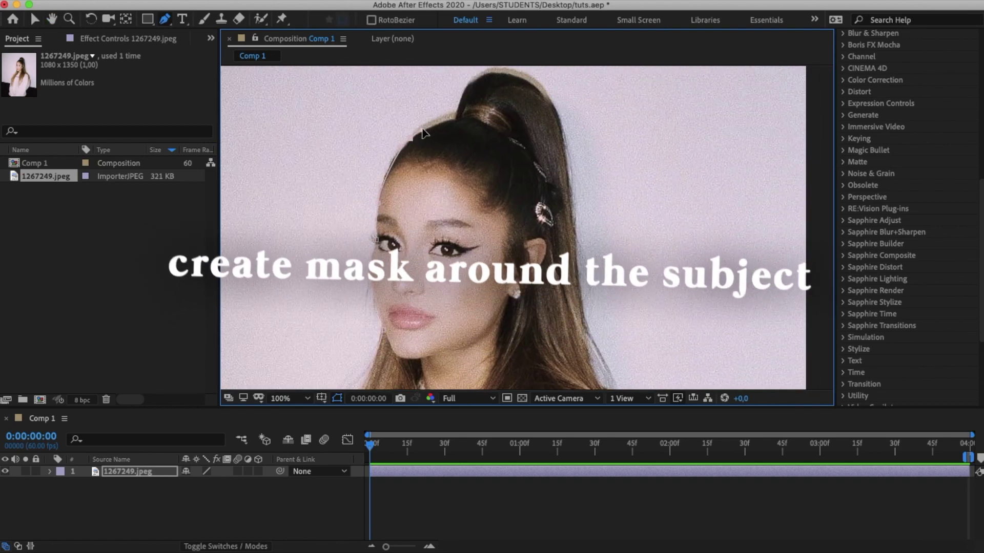
{"action": "left_click", "coordinate": [457, 115]}
{"action": "scroll", "coordinate": [477, 96], "scroll_direction": "up", "scroll_amount": 1}
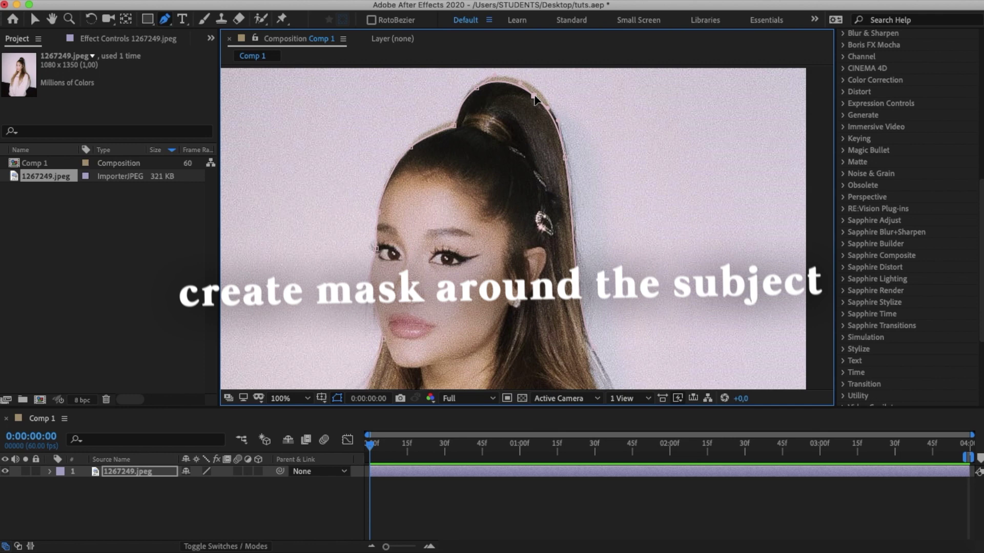
{"action": "scroll", "coordinate": [500, 97], "scroll_direction": "down", "scroll_amount": 5}
{"action": "scroll", "coordinate": [460, 97], "scroll_direction": "right", "scroll_amount": 3}
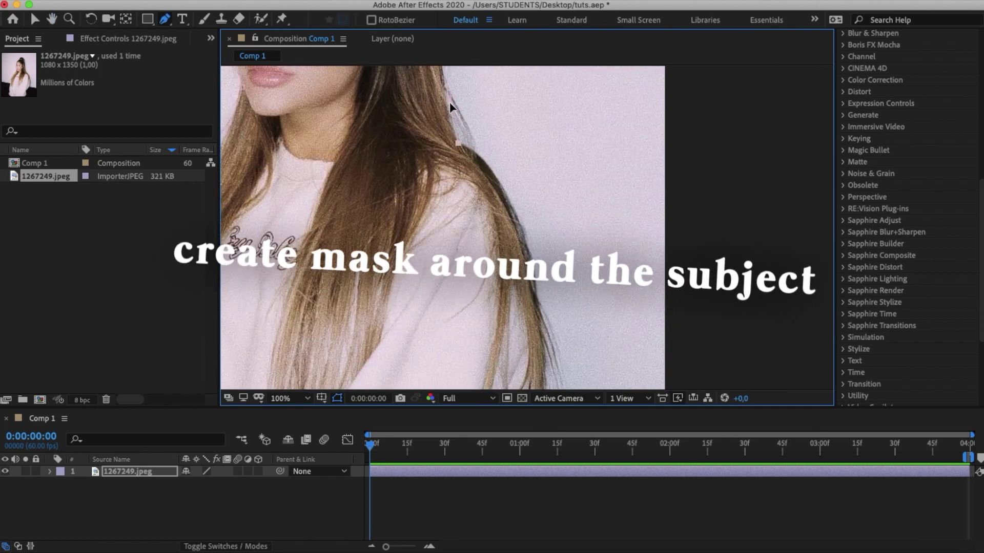
{"action": "scroll", "coordinate": [478, 312], "scroll_direction": "down", "scroll_amount": 5}
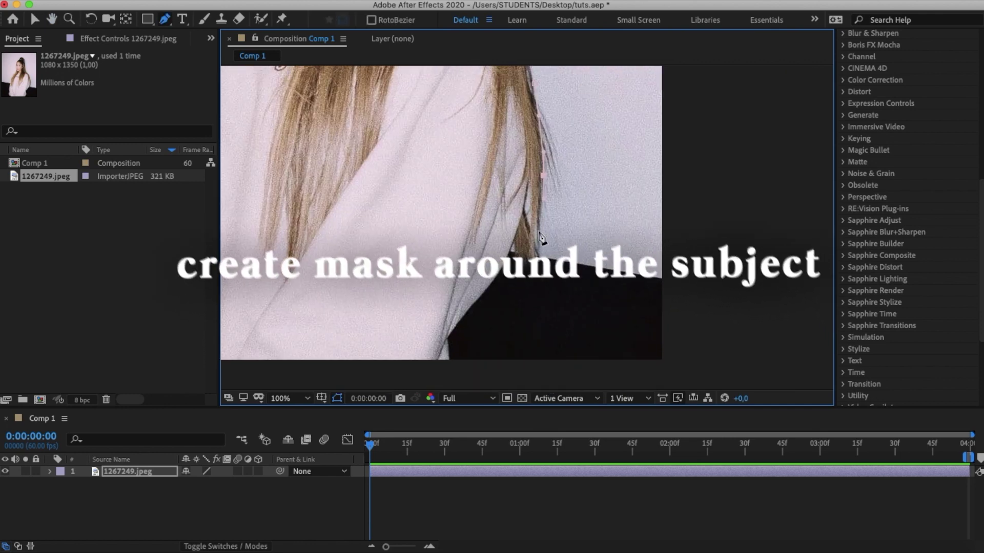
{"action": "left_click", "coordinate": [472, 308]}
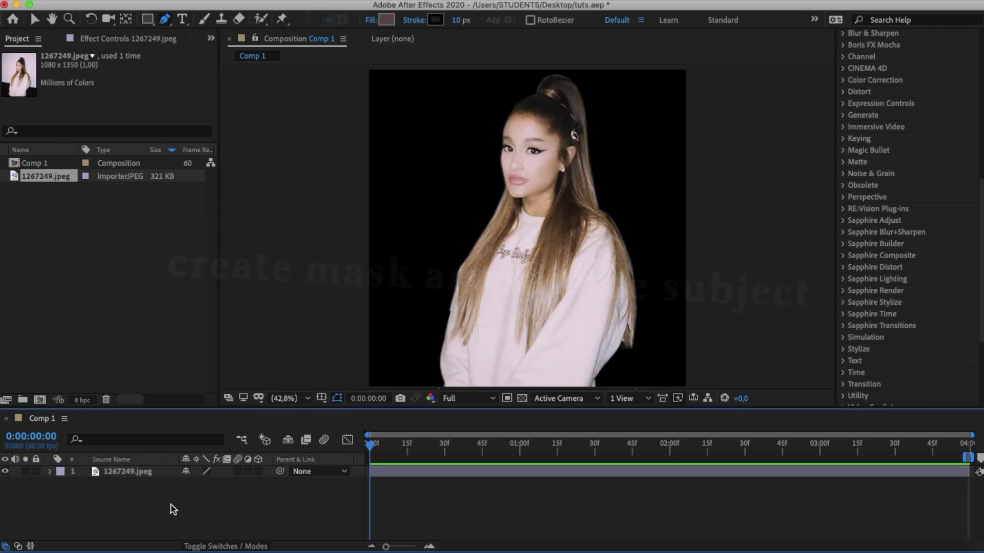
- Pre-compose the masked photo layer as 'subject', moving all attributes into it
{"action": "left_click", "coordinate": [130, 473]}
{"action": "right_click", "coordinate": [130, 473]}
{"action": "left_click", "coordinate": [205, 476]}
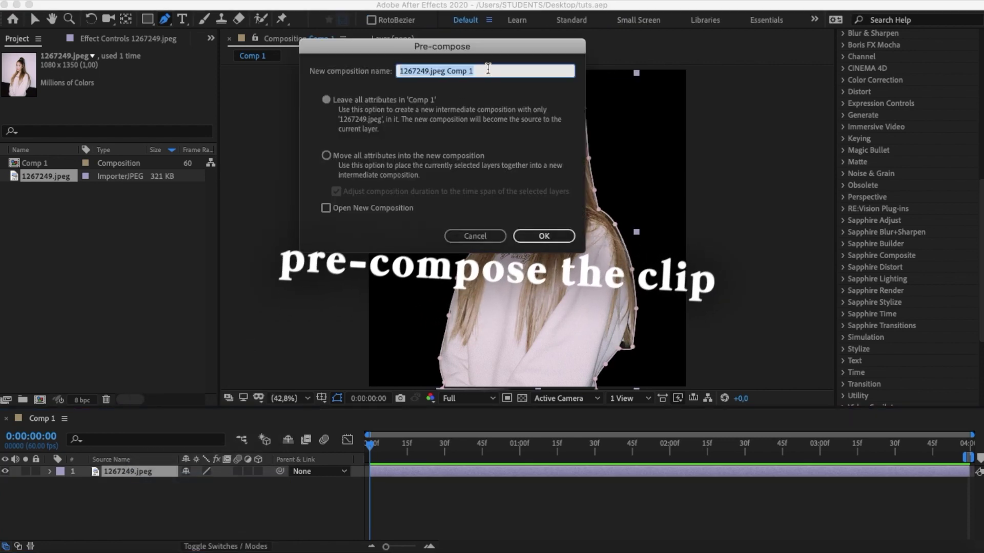
{"action": "type", "text": "subject"}
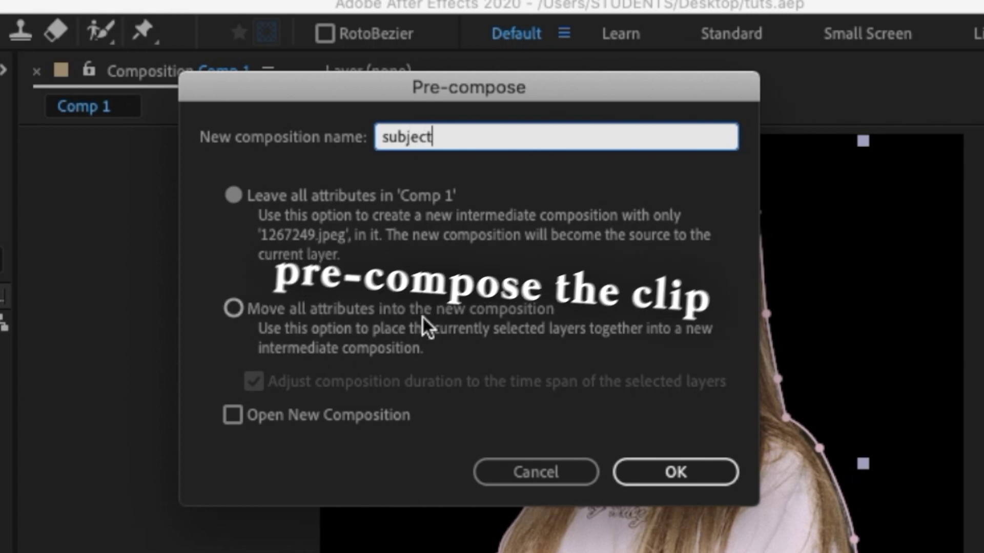
{"action": "left_click", "coordinate": [423, 316]}
{"action": "key", "text": "Return"}
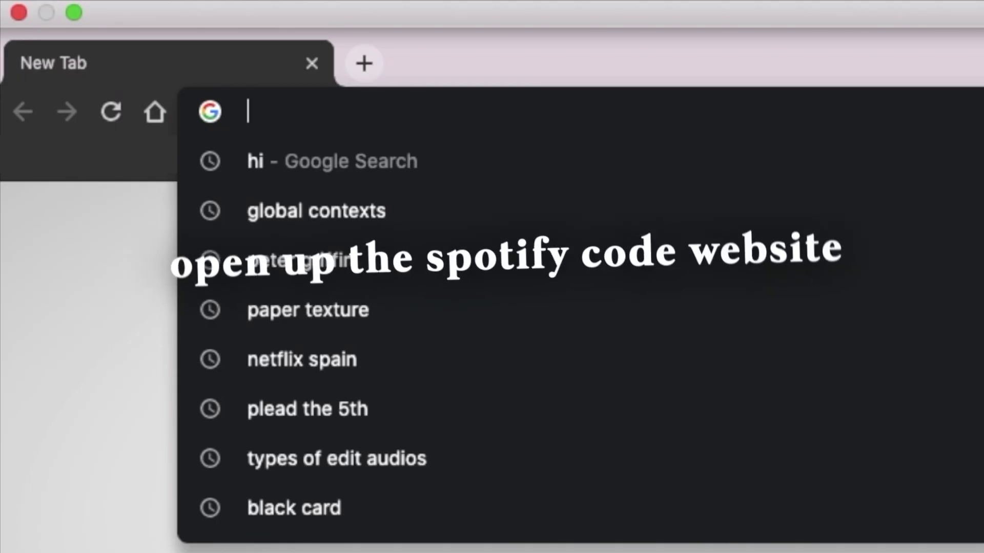
{"action": "type", "text": "sp"}
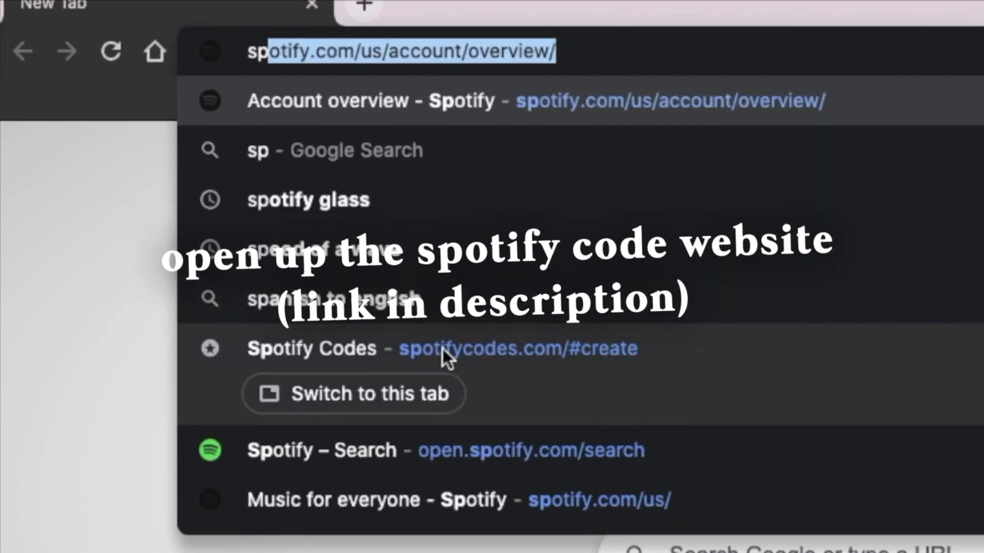
- Open spotifycodes.com/#create from the address-bar suggestion
{"action": "left_click", "coordinate": [342, 357]}
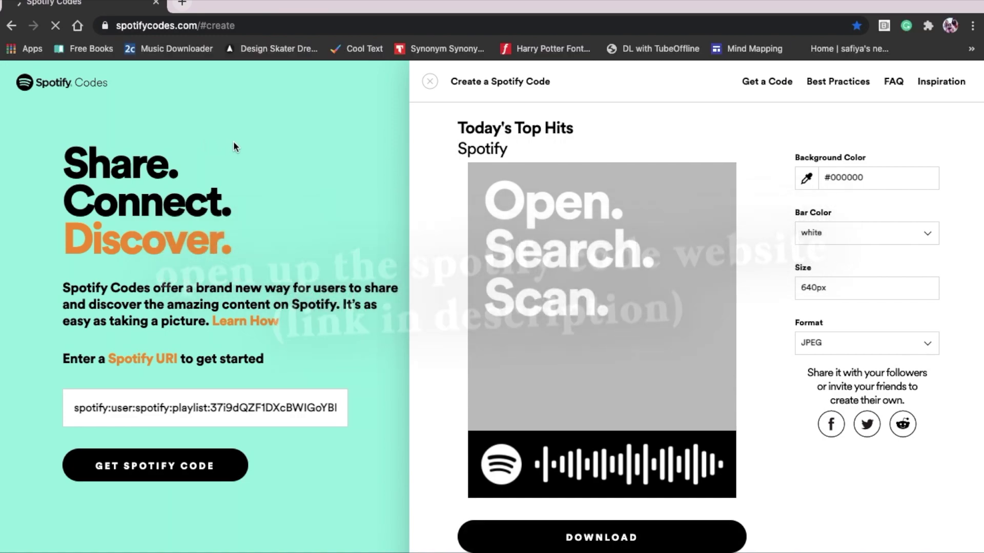
{"action": "type", "text": "ne las"}
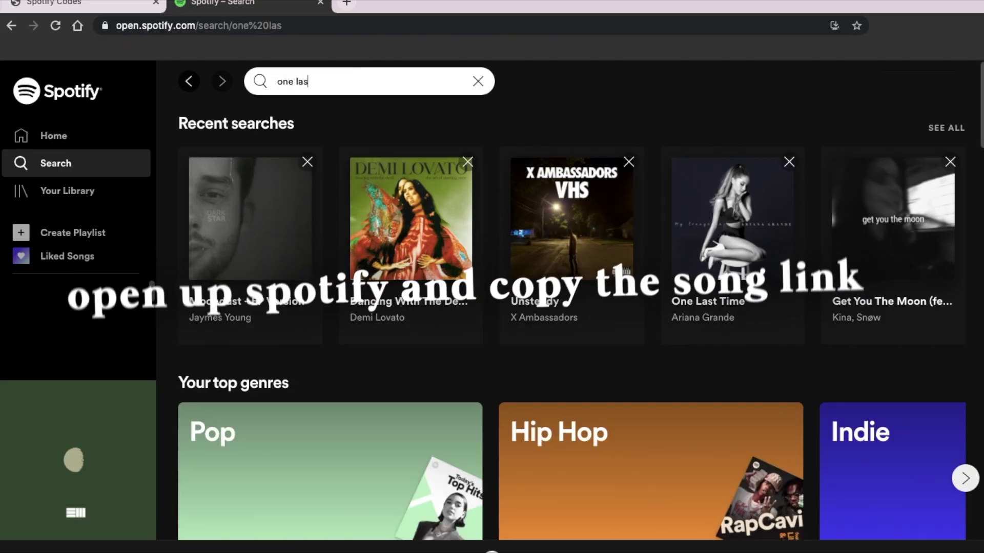
{"action": "type", "text": "t"}
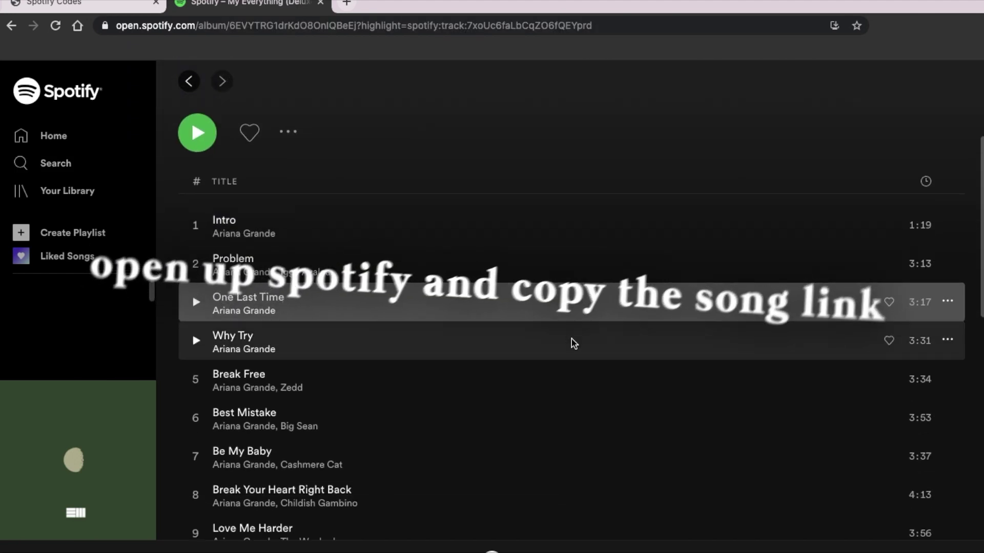
{"action": "mouse_move", "coordinate": [945, 302]}
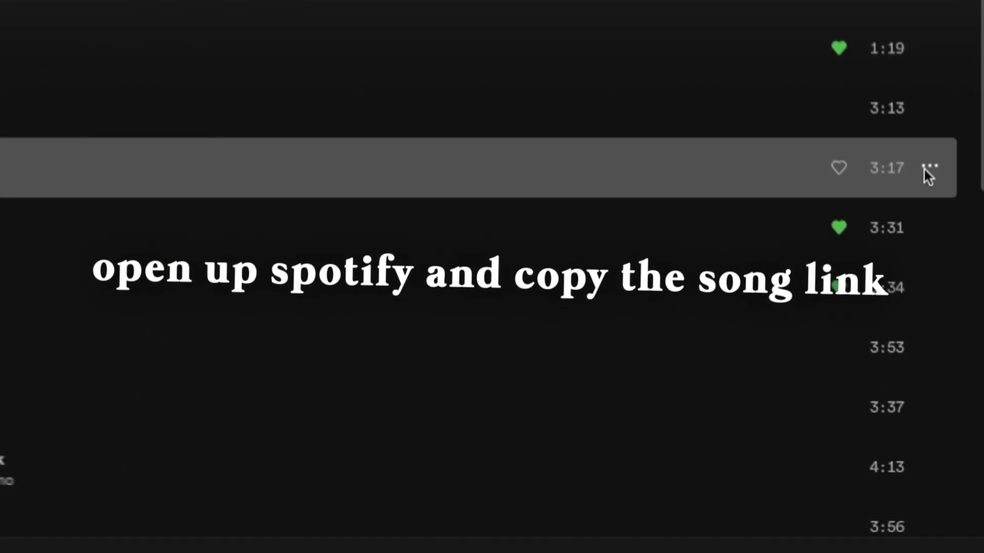
- Copy the song link for Ariana Grande's 'One Last Time' from its track menu
{"action": "left_click", "coordinate": [948, 303]}
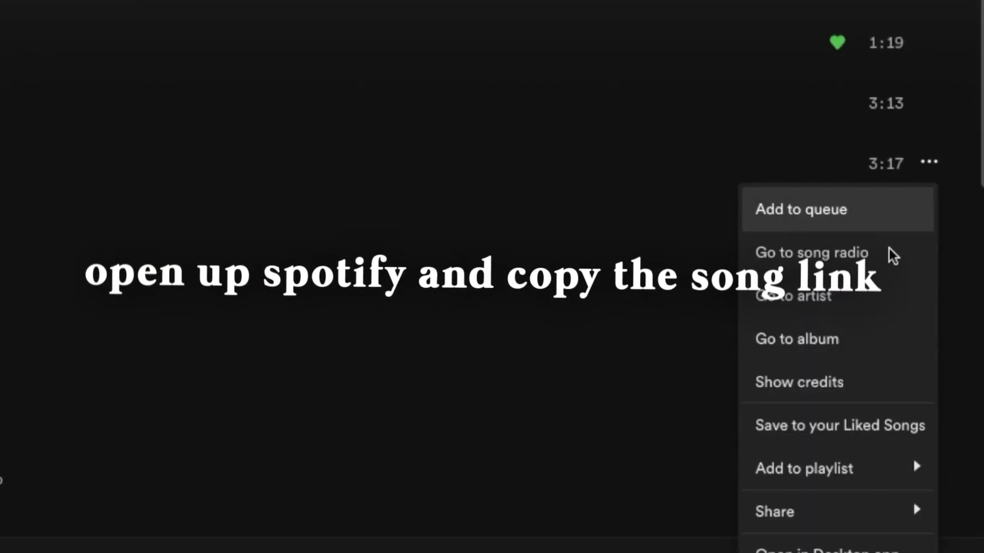
{"action": "mouse_move", "coordinate": [837, 512]}
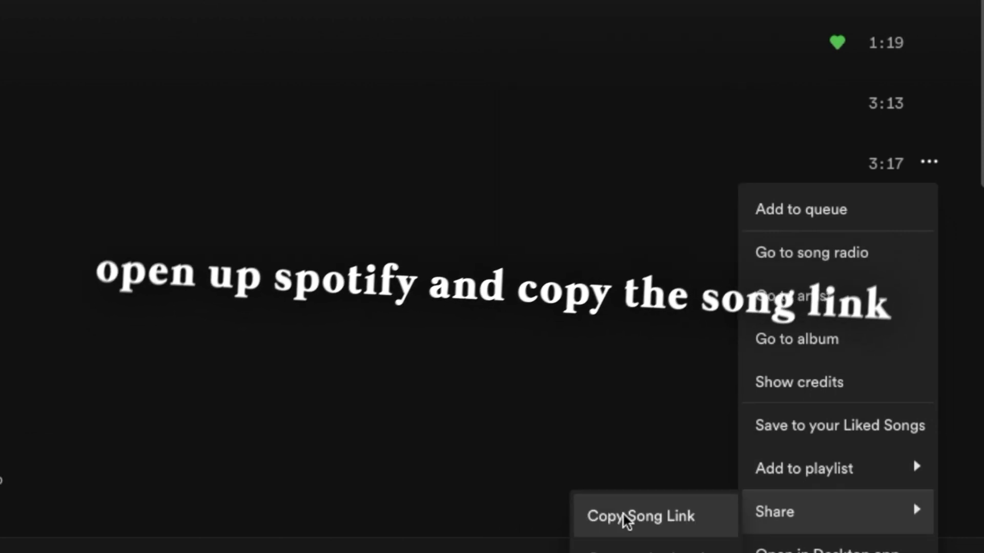
{"action": "left_click", "coordinate": [624, 517]}
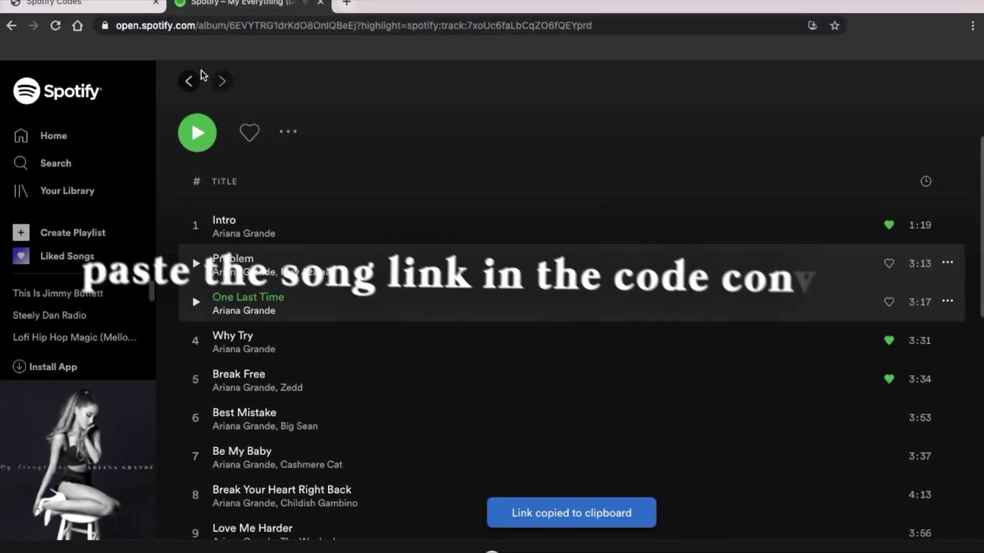
- Paste the One Last Time link into the URI field and generate its code
{"action": "key", "text": "ctrl+shift+Tab"}
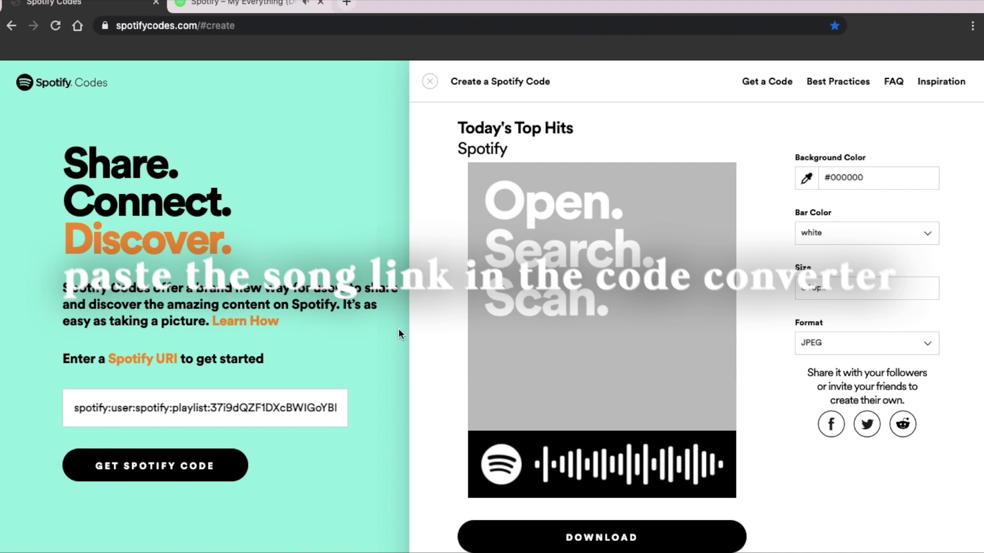
{"action": "triple_click", "coordinate": [262, 407]}
{"action": "key", "text": "ctrl+v"}
{"action": "left_click", "coordinate": [206, 469]}
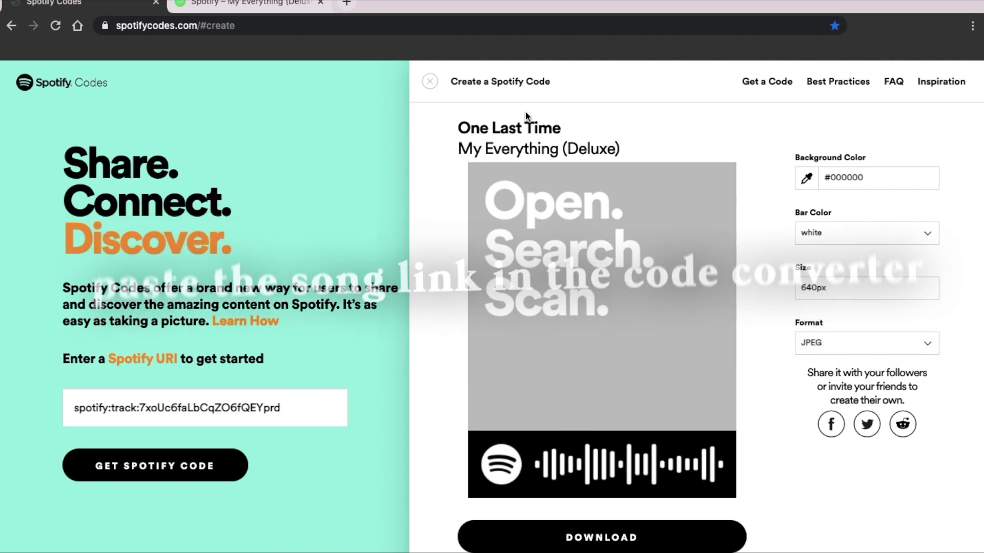
- Set the code image size to 1280px
{"action": "left_click", "coordinate": [803, 290]}
{"action": "key", "text": "BackSpace"}
{"action": "key", "text": "BackSpace"}
{"action": "key", "text": "BackSpace"}
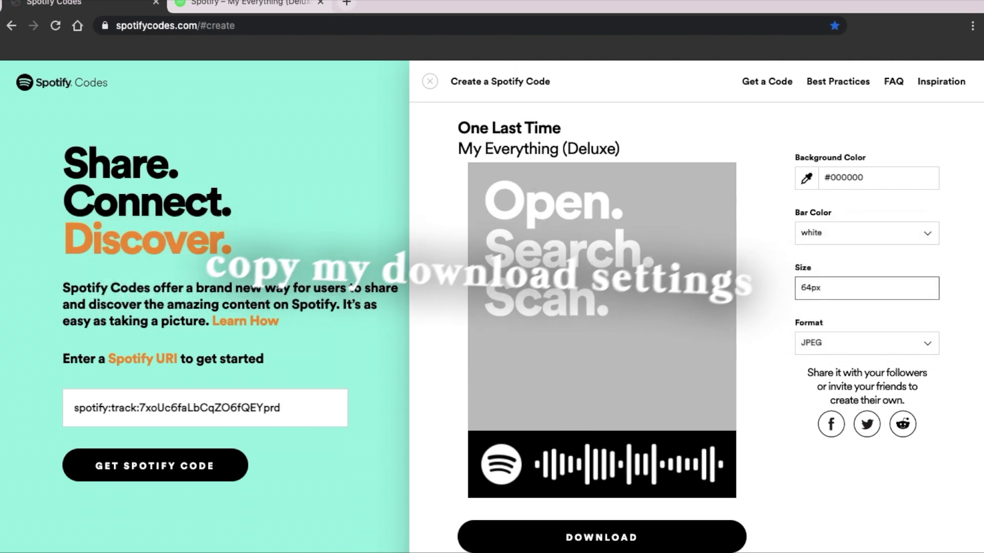
{"action": "type", "text": "1280"}
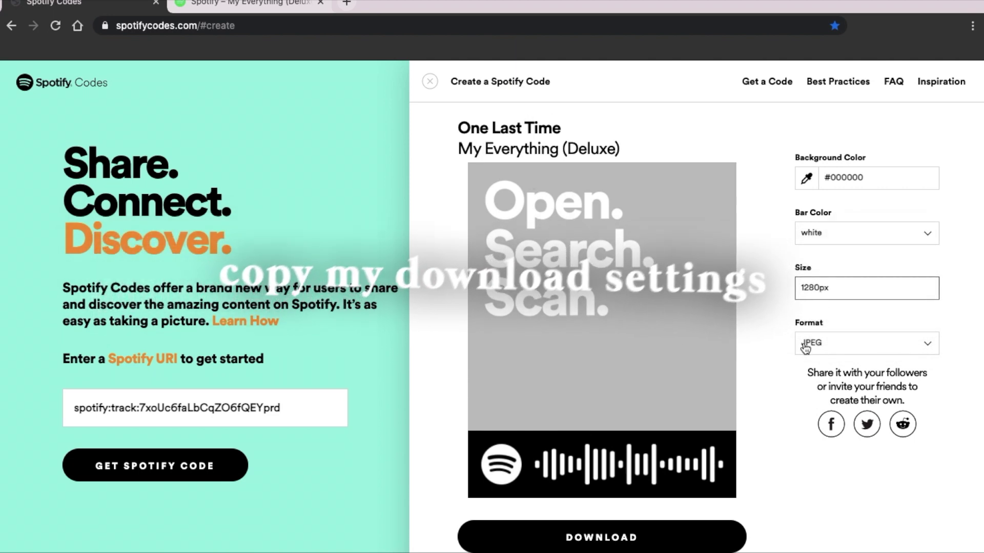
{"action": "left_click", "coordinate": [786, 373]}
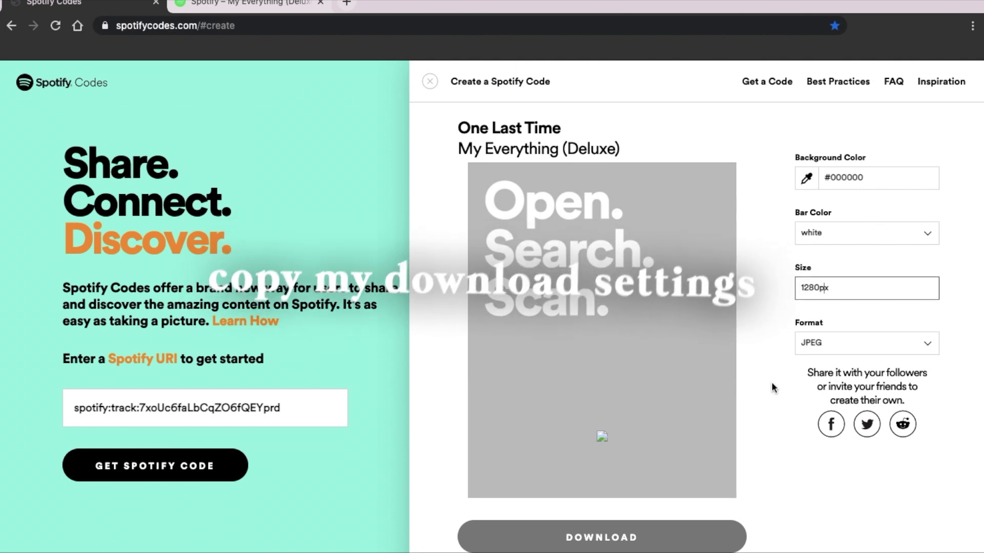
- Give the code a pink #FEC1C9 background and download it as a JPEG
{"action": "left_click", "coordinate": [809, 186]}
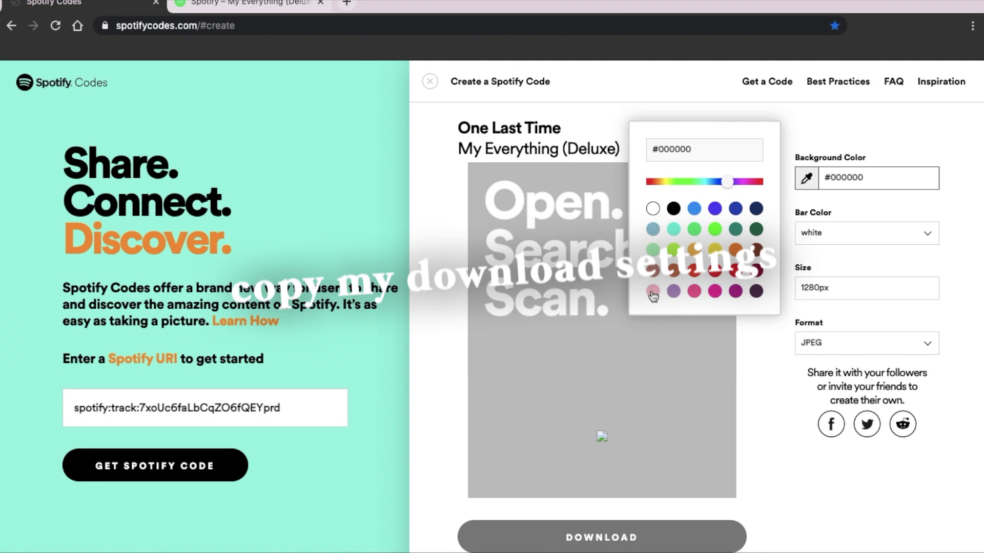
{"action": "left_click", "coordinate": [675, 291]}
{"action": "left_click", "coordinate": [746, 347]}
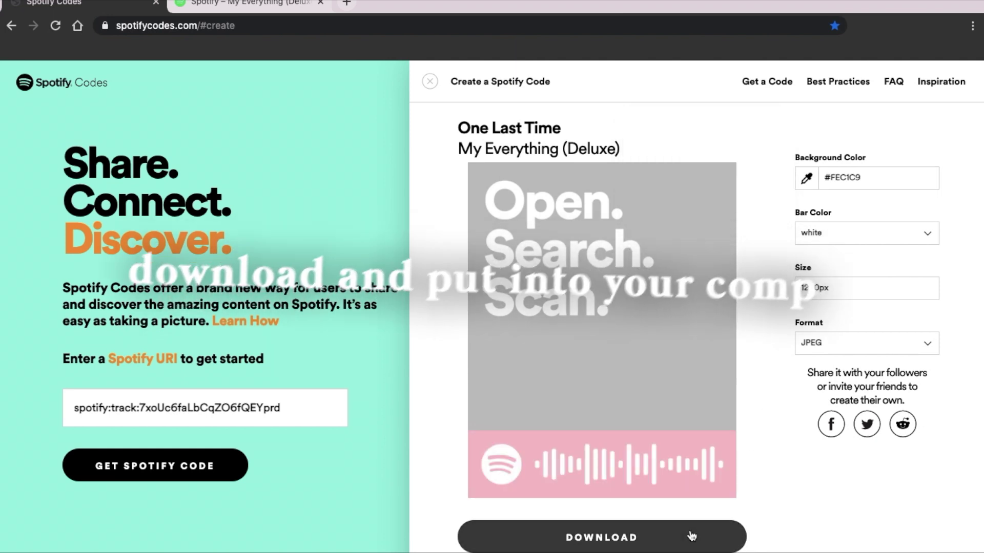
{"action": "left_click", "coordinate": [715, 537]}
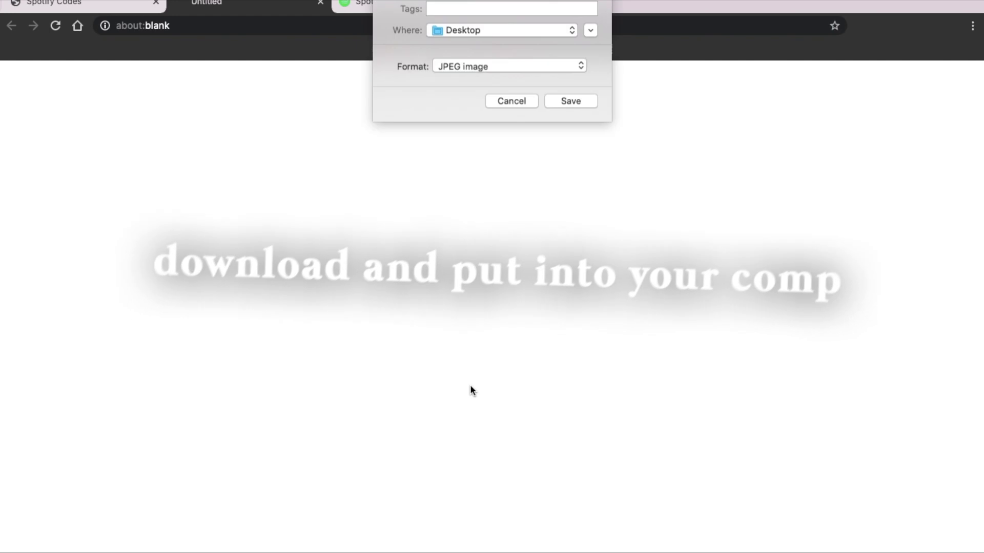
- Save the code JPEG to the Desktop and scale the Spotify code layer to 54%
{"action": "key", "text": "Return"}
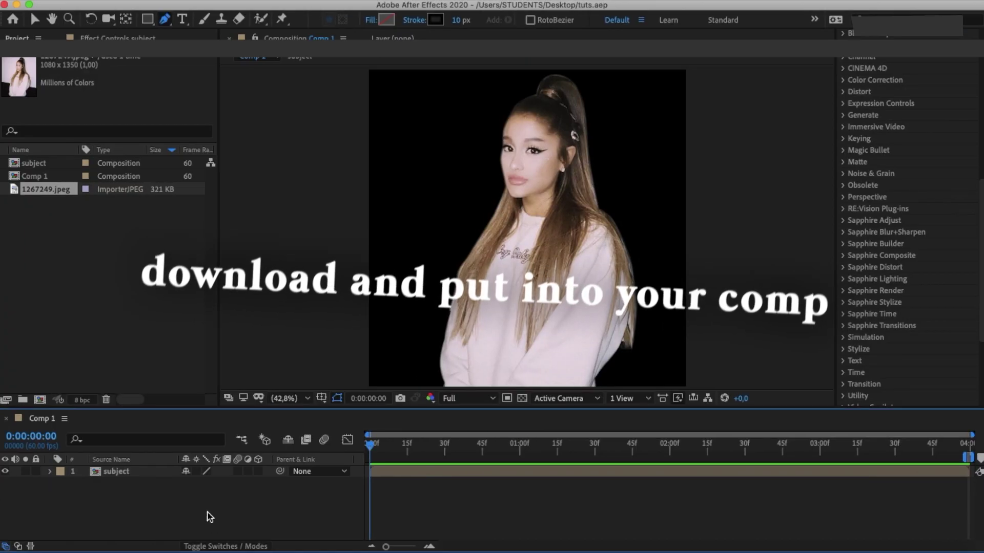
{"action": "left_click", "coordinate": [391, 472]}
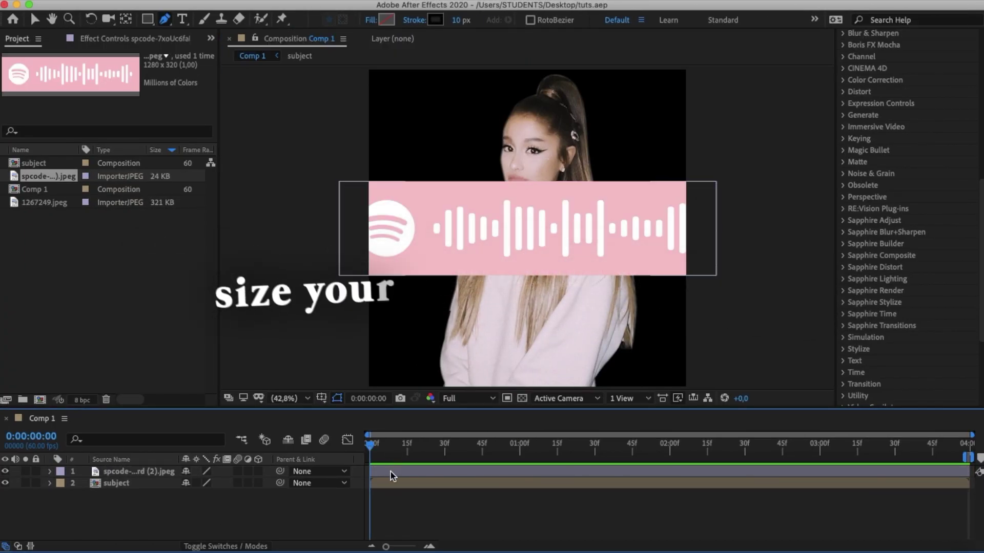
{"action": "key", "text": "s"}
{"action": "mouse_move", "coordinate": [239, 487]}
{"action": "left_mouse_down"}
{"action": "mouse_move", "coordinate": [197, 484]}
{"action": "mouse_move", "coordinate": [314, 495]}
{"action": "left_mouse_up"}
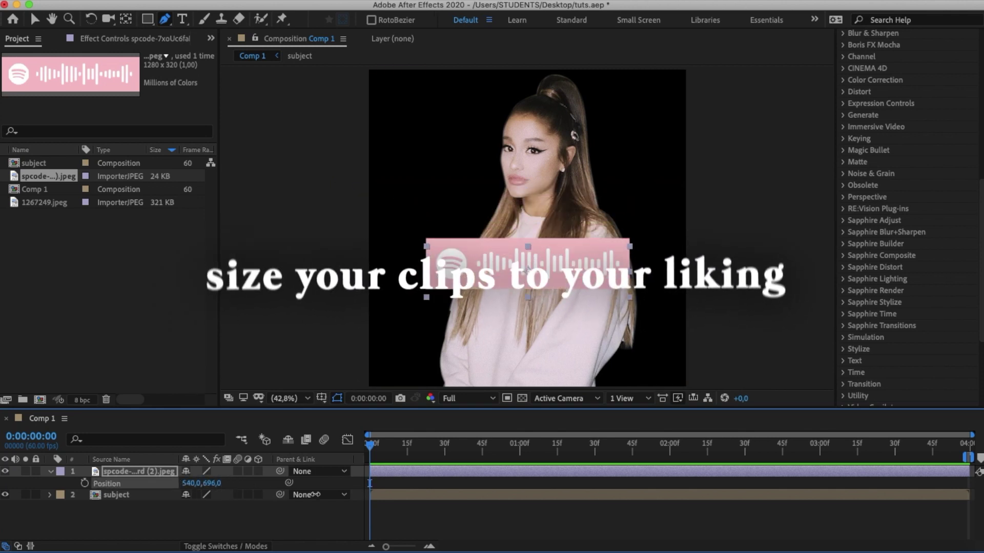
- Scale the subject layer to 57% and move it higher in the frame
{"action": "left_click", "coordinate": [154, 497]}
{"action": "key", "text": "s"}
{"action": "left_click_drag", "start_coordinate": [201, 506], "coordinate": [165, 507]}
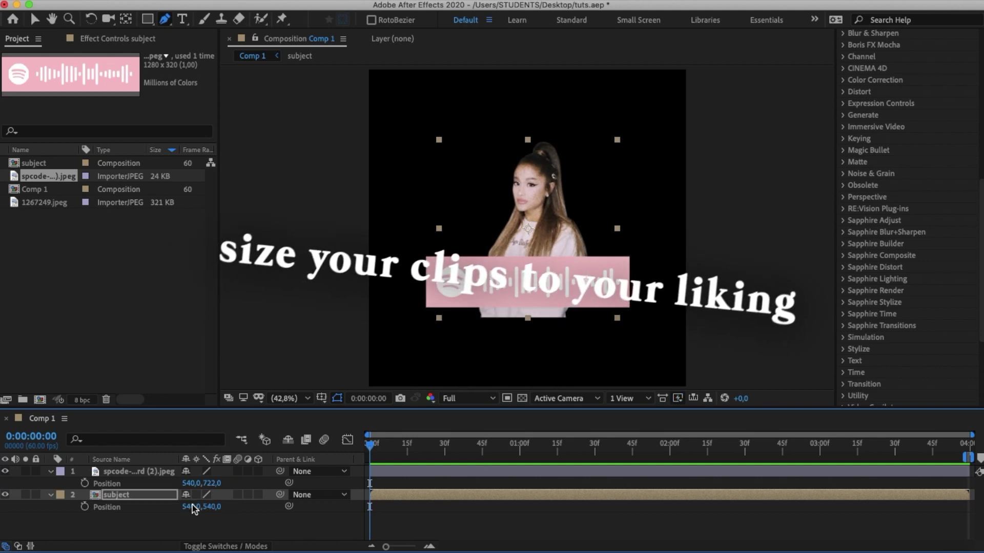
{"action": "left_click_drag", "start_coordinate": [193, 507], "coordinate": [209, 454]}
- Turn on the 3D switch for both the code and subject layers
{"action": "left_click", "coordinate": [453, 533]}
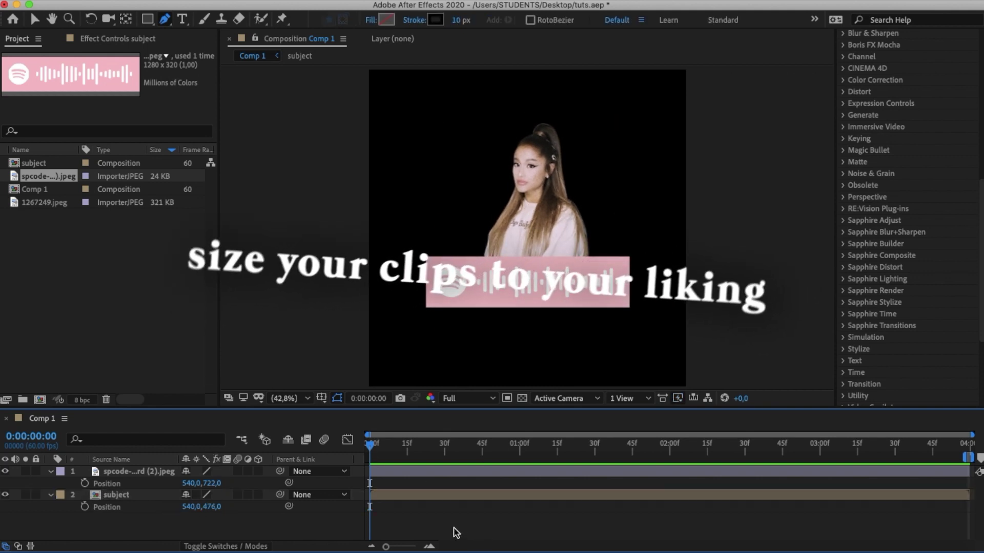
{"action": "key", "text": "p"}
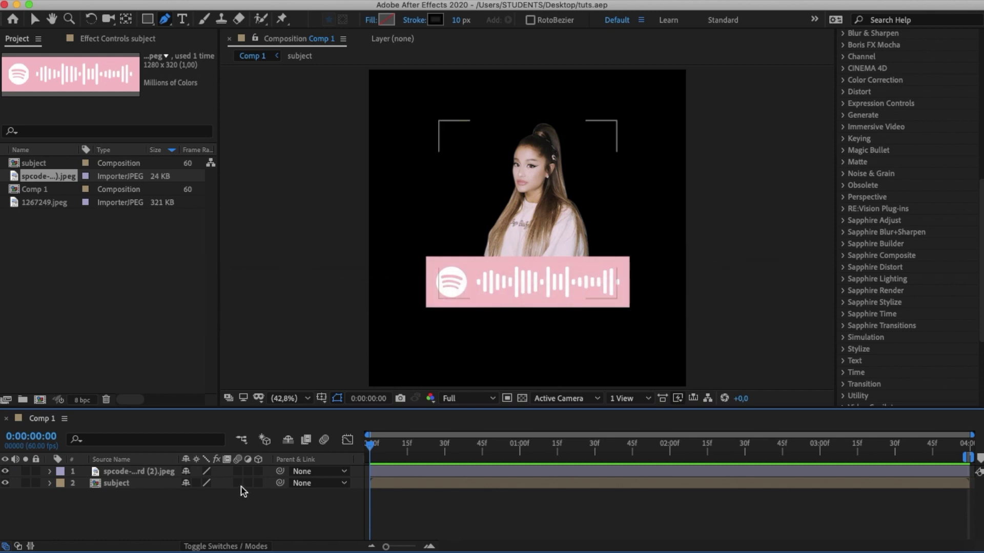
{"action": "left_click_drag", "start_coordinate": [258, 471], "coordinate": [258, 483]}
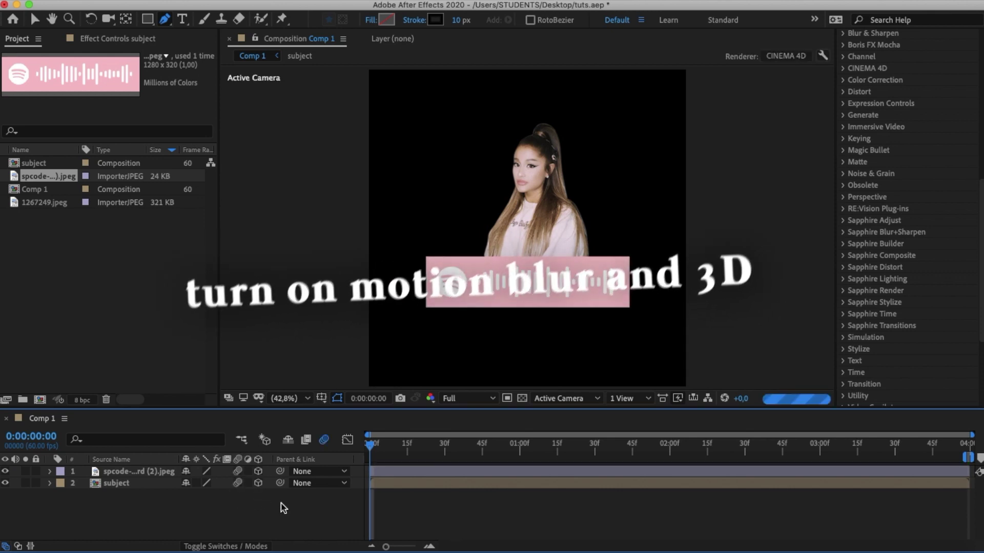
- Save the project and shrink the Spotify code layer to 31%
{"action": "key", "text": "ctrl+s"}
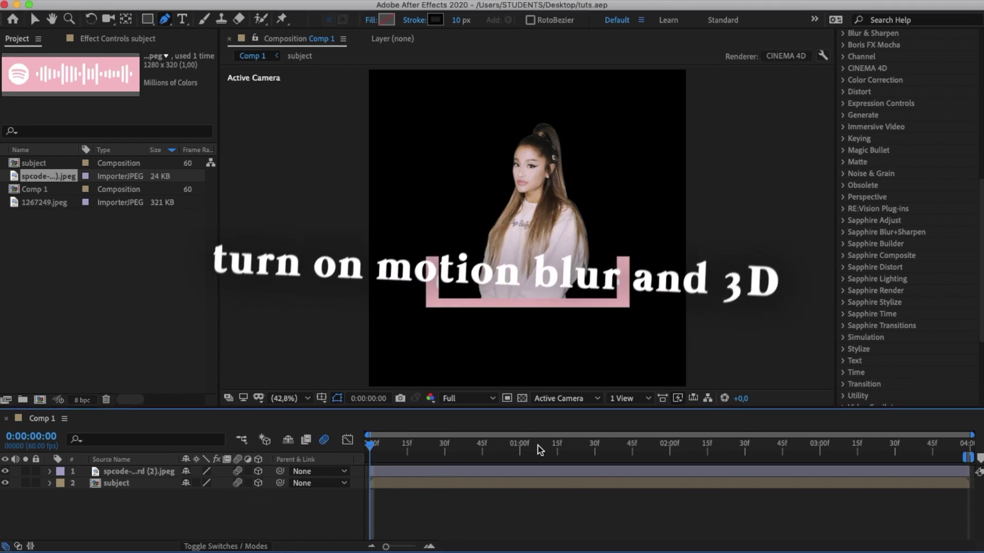
{"action": "left_click", "coordinate": [567, 398]}
{"action": "left_click", "coordinate": [560, 352]}
{"action": "key", "text": "v"}
{"action": "left_click", "coordinate": [497, 476]}
{"action": "key", "text": "F12"}
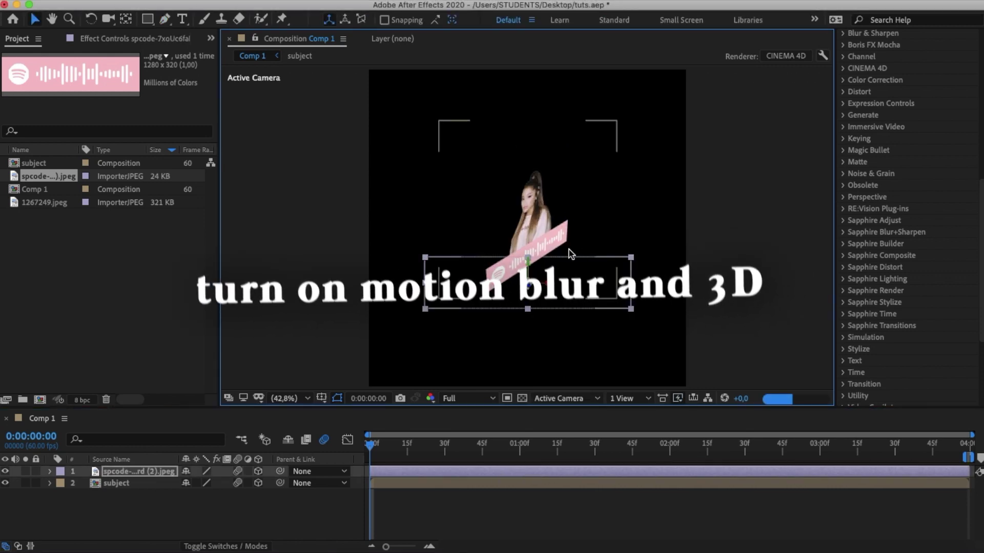
{"action": "key", "text": "s"}
{"action": "left_click_drag", "start_coordinate": [241, 484], "coordinate": [230, 483]}
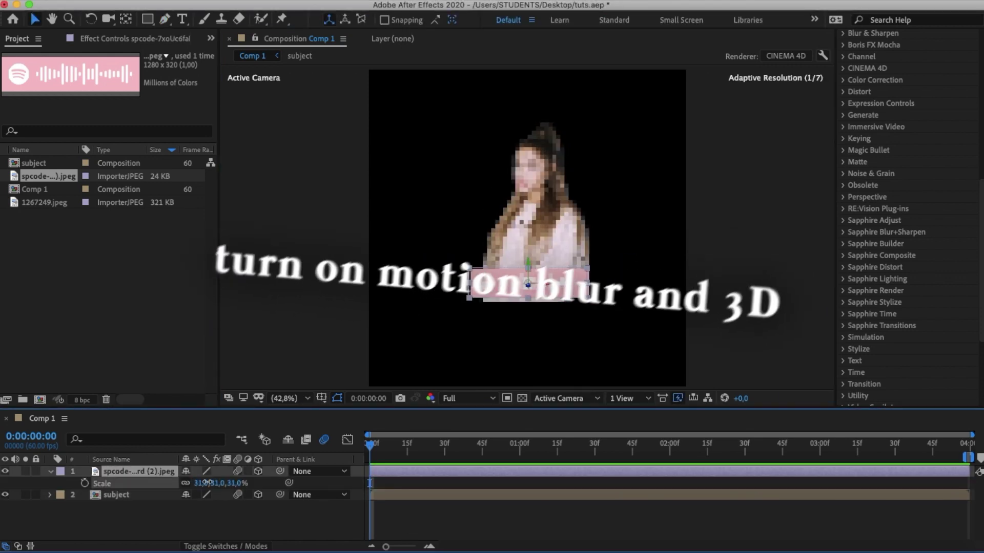
- Set the subject to 38% and reposition both layers so the code sits beneath her
{"action": "left_click", "coordinate": [528, 245]}
{"action": "key", "text": "s"}
{"action": "left_click", "coordinate": [528, 283]}
{"action": "key", "text": "p"}
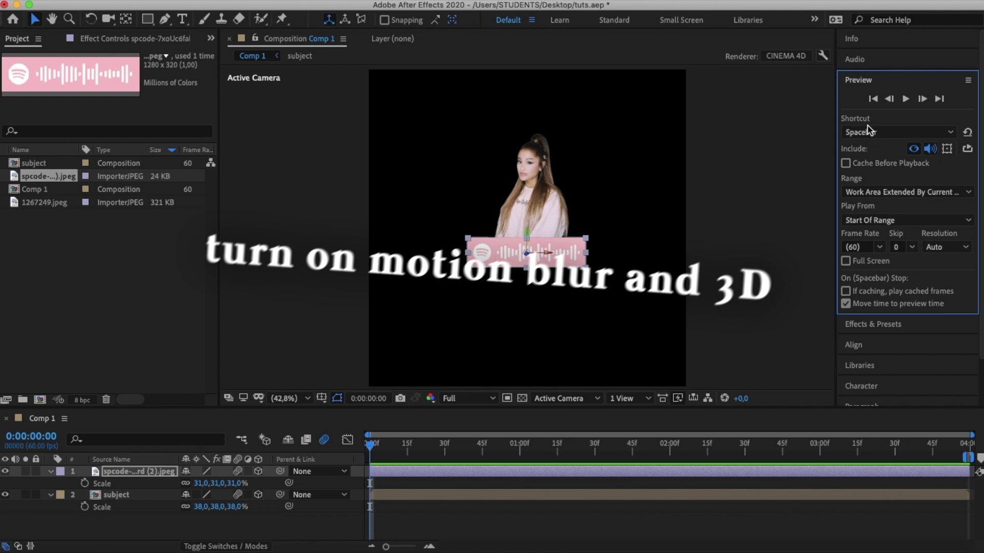
{"action": "left_click_drag", "start_coordinate": [212, 483], "coordinate": [218, 490]}
{"action": "left_click", "coordinate": [115, 495]}
{"action": "key", "text": "p"}
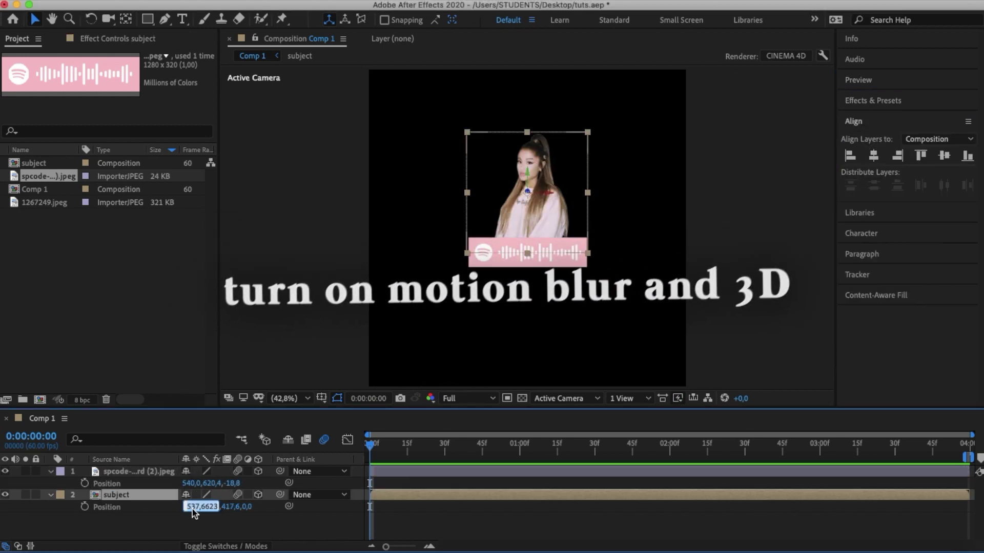
{"action": "key", "text": "ctrl+a"}
{"action": "key", "text": "p"}
{"action": "left_click", "coordinate": [451, 528]}
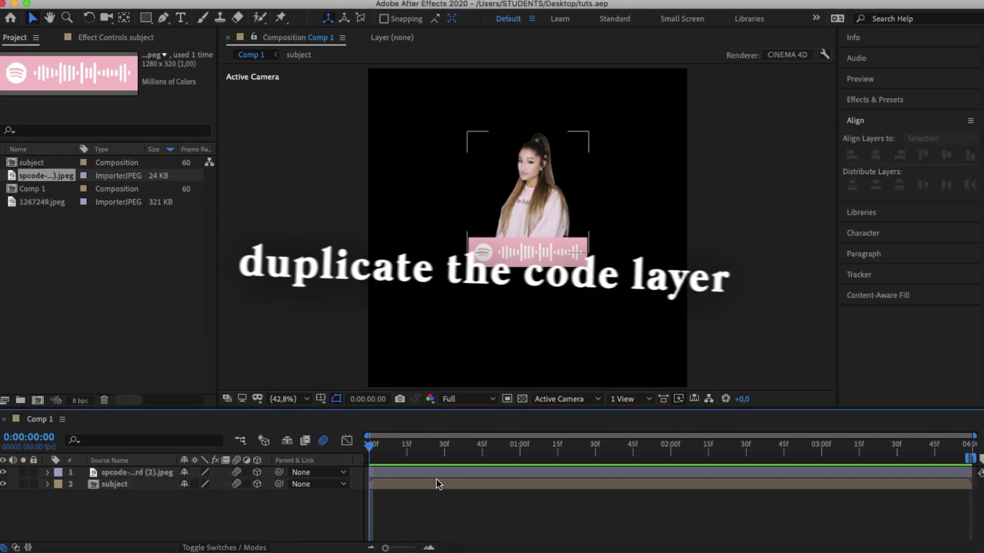
- Duplicate the Spotify code layer and check the scene from Custom View 2, then Custom View 1
{"action": "left_click", "coordinate": [433, 474]}
{"action": "key", "text": "ctrl+d"}
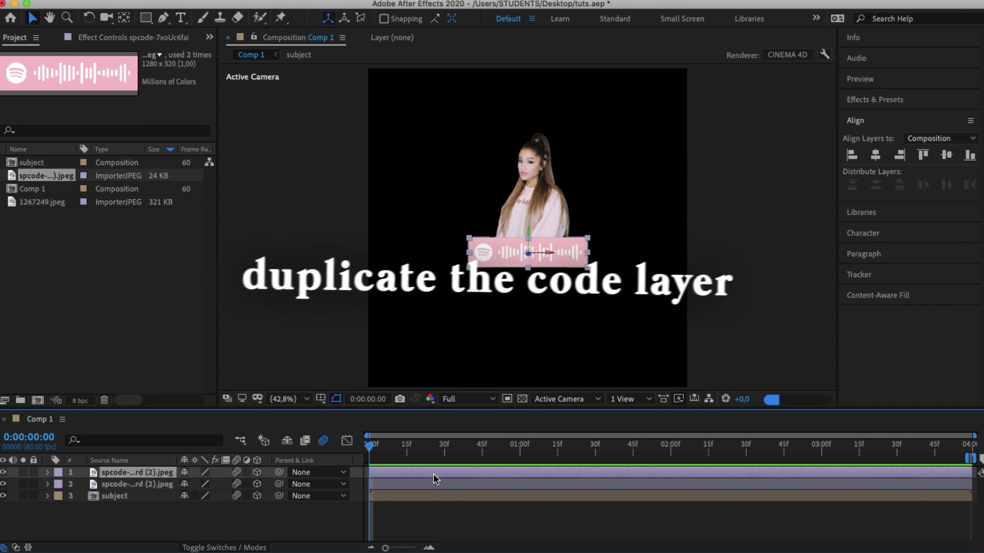
{"action": "left_click", "coordinate": [560, 399]}
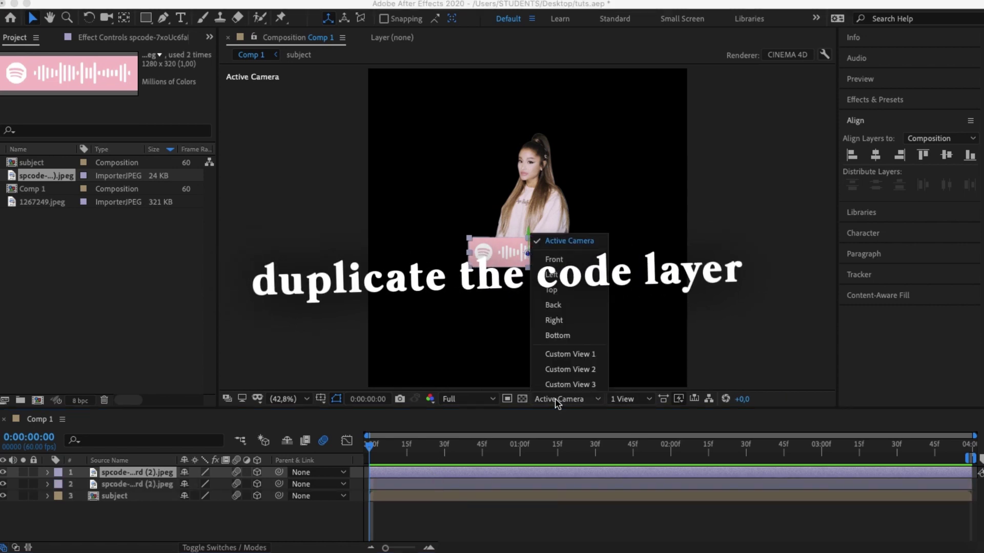
{"action": "left_click", "coordinate": [583, 371]}
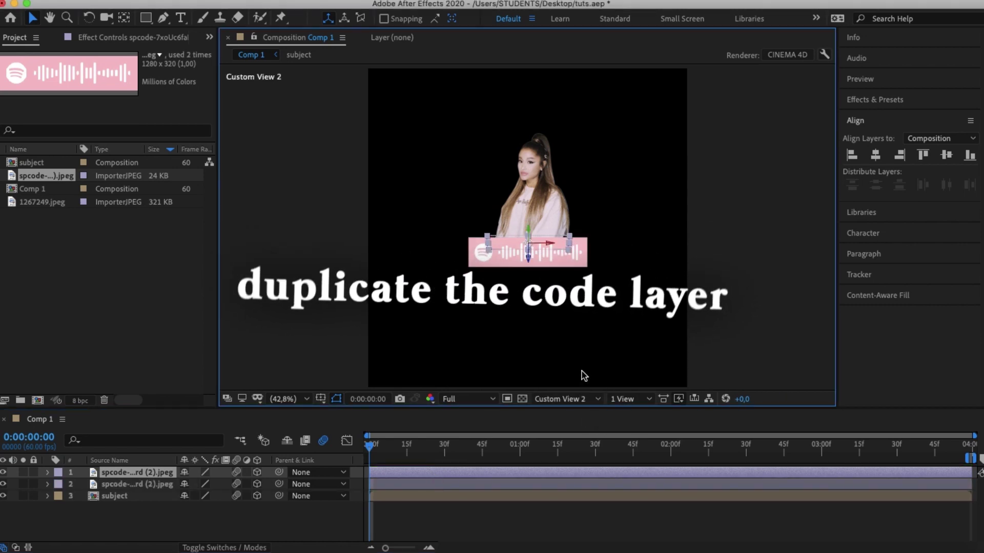
{"action": "left_click", "coordinate": [571, 400]}
{"action": "left_click", "coordinate": [565, 355]}
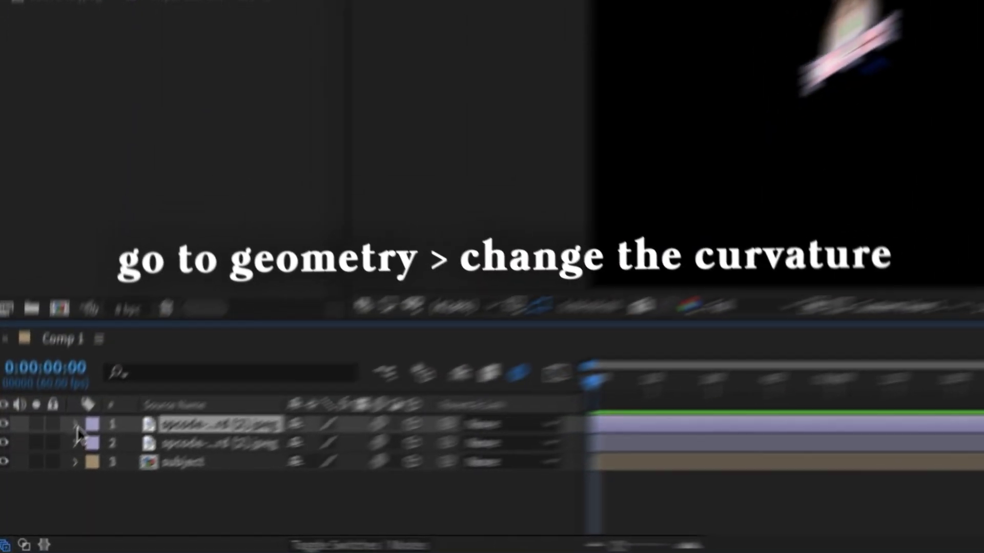
- Set the top code layer's Geometry Options to Curvature 100% and 256 segments
{"action": "left_click", "coordinate": [47, 472]}
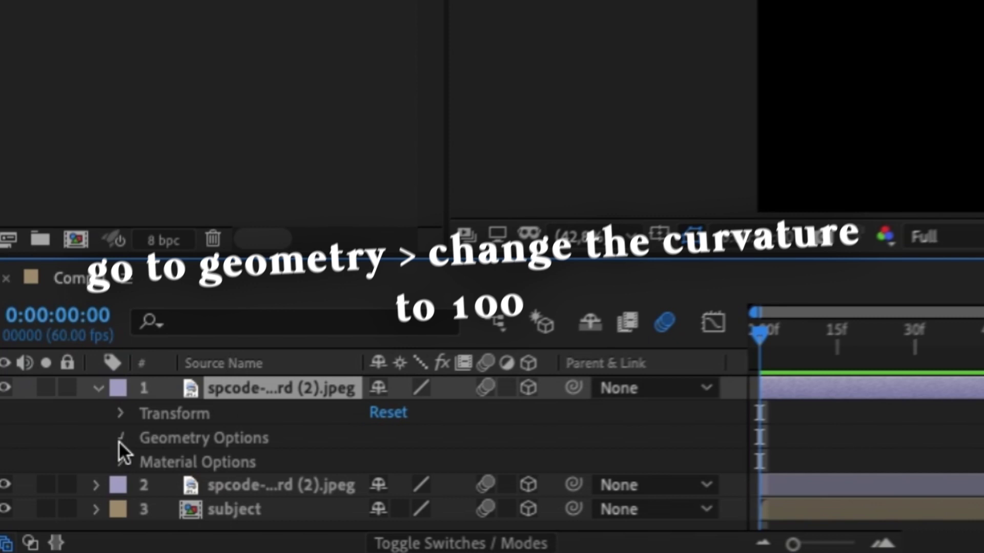
{"action": "left_click", "coordinate": [120, 438]}
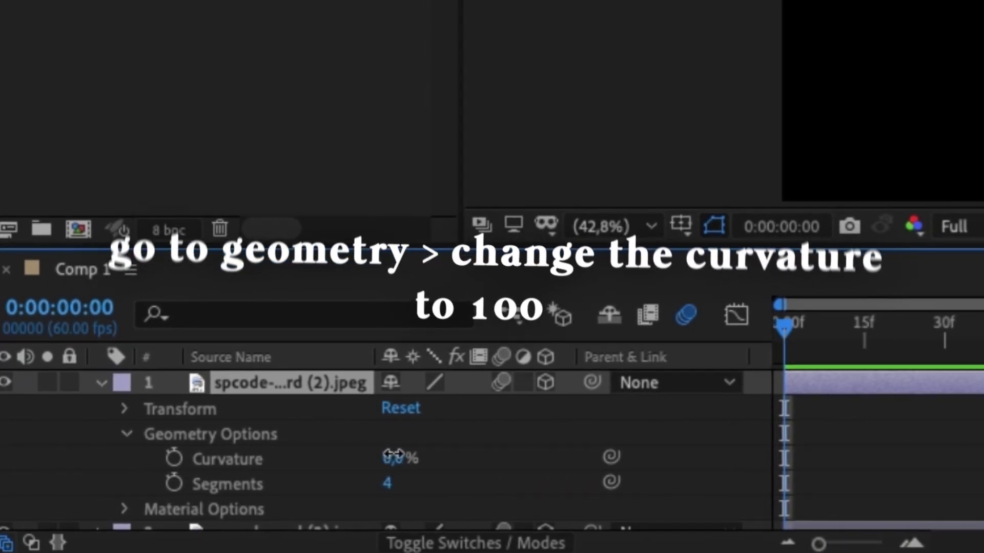
{"action": "left_click_drag", "start_coordinate": [393, 457], "coordinate": [741, 474]}
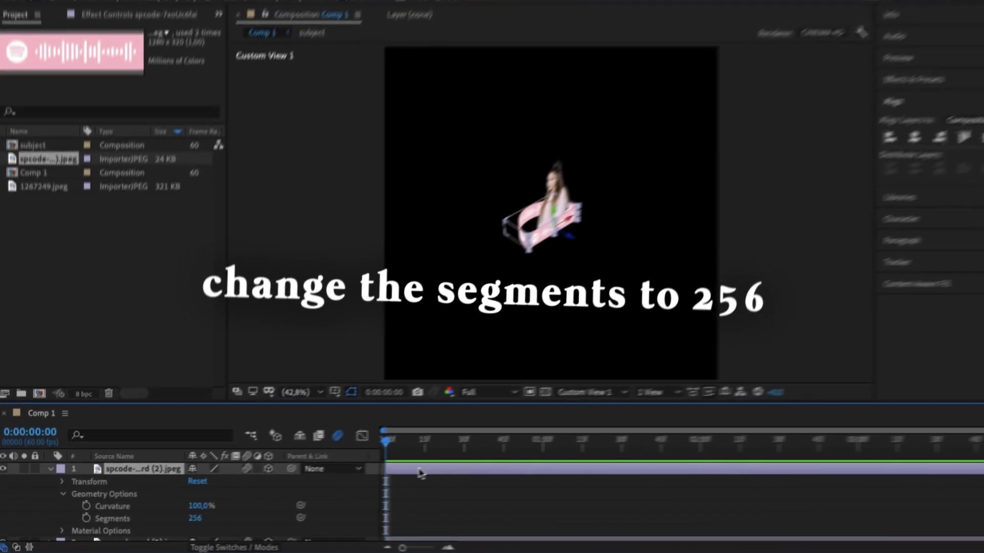
- Duplicate the curved code layer, deleting an accidental extra copy
{"action": "key", "text": "ctrl+d"}
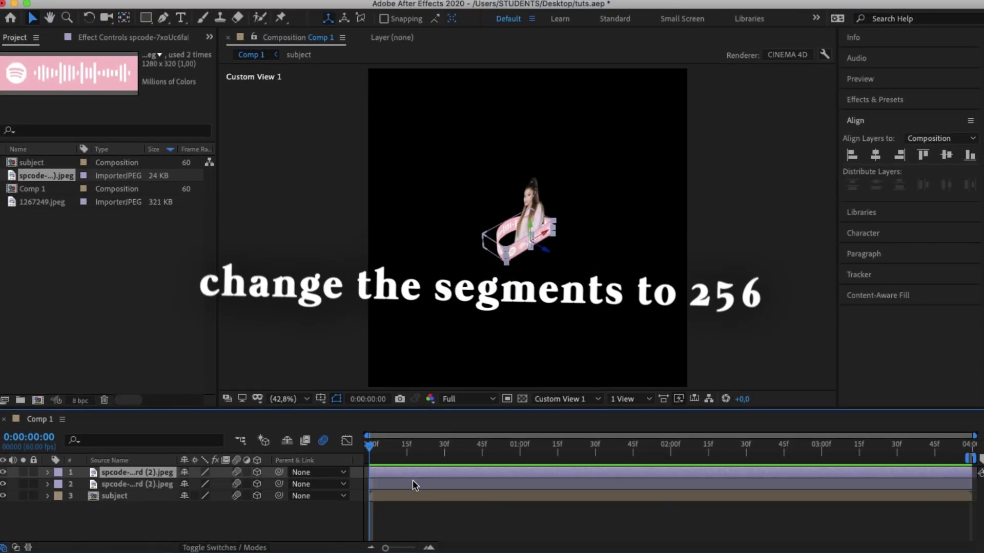
{"action": "left_click", "coordinate": [415, 483]}
{"action": "key", "text": "Delete"}
{"action": "left_click", "coordinate": [406, 474]}
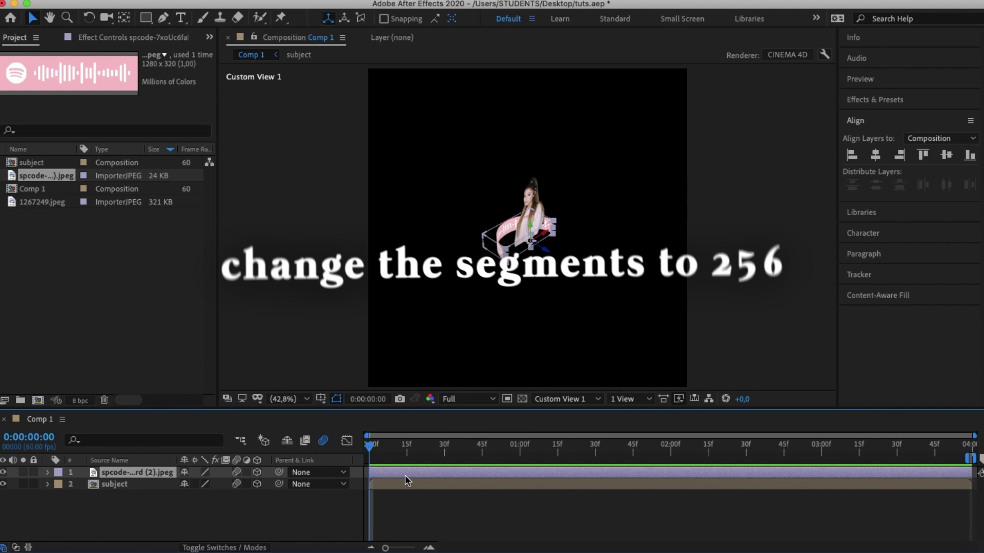
{"action": "key", "text": "ctrl+d"}
{"action": "key", "text": "r"}
{"action": "type", "text": "180"}
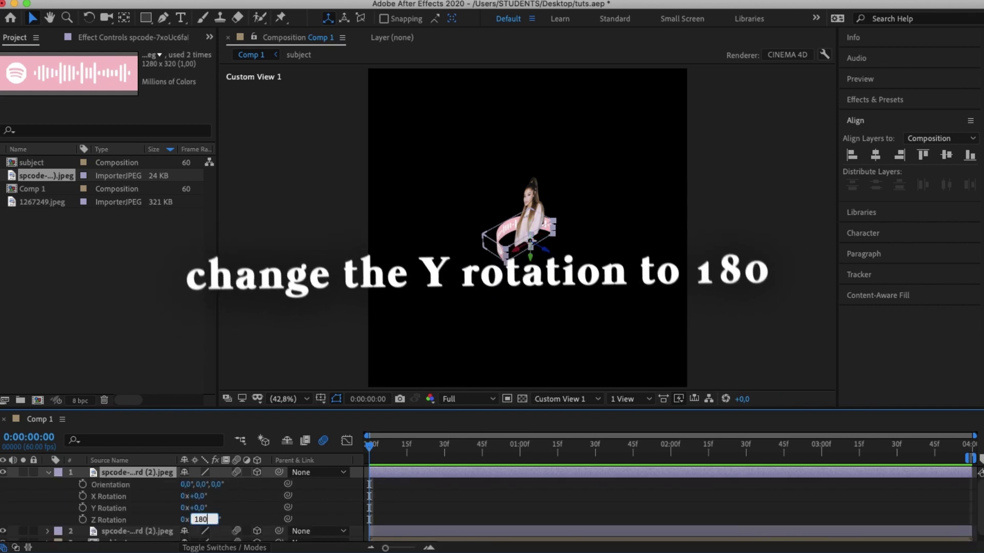
- Rotate the curved code layer 180° on Y and switch the viewer to Active Camera
{"action": "key", "text": "Return"}
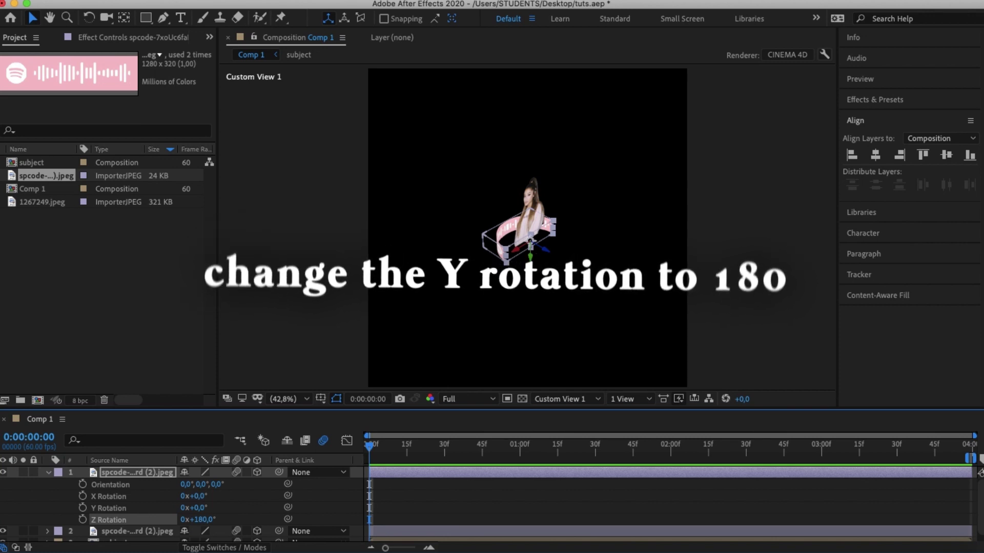
{"action": "left_click_drag", "start_coordinate": [198, 508], "coordinate": [221, 509]}
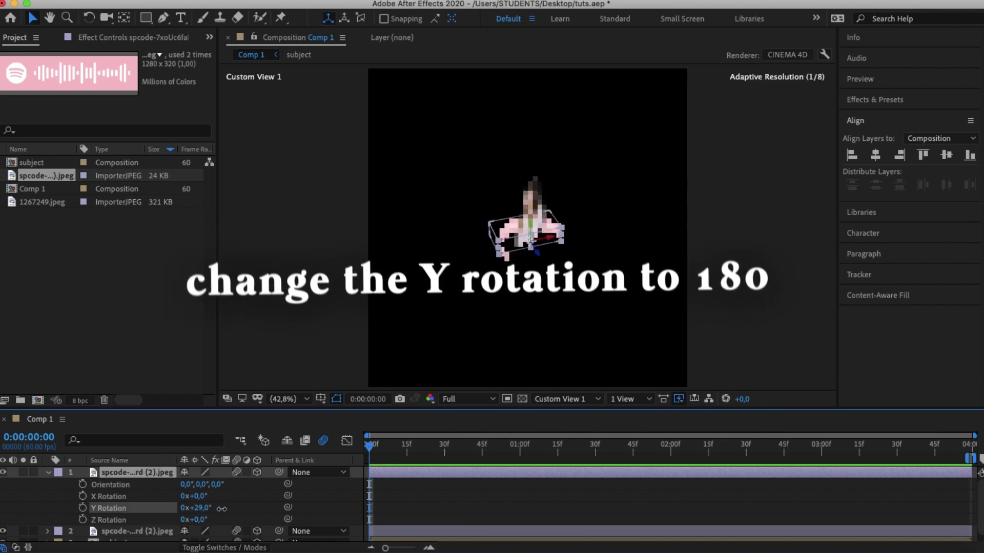
{"action": "left_click_drag", "start_coordinate": [293, 514], "coordinate": [220, 510]}
{"action": "left_click", "coordinate": [199, 509]}
{"action": "type", "text": "+180"}
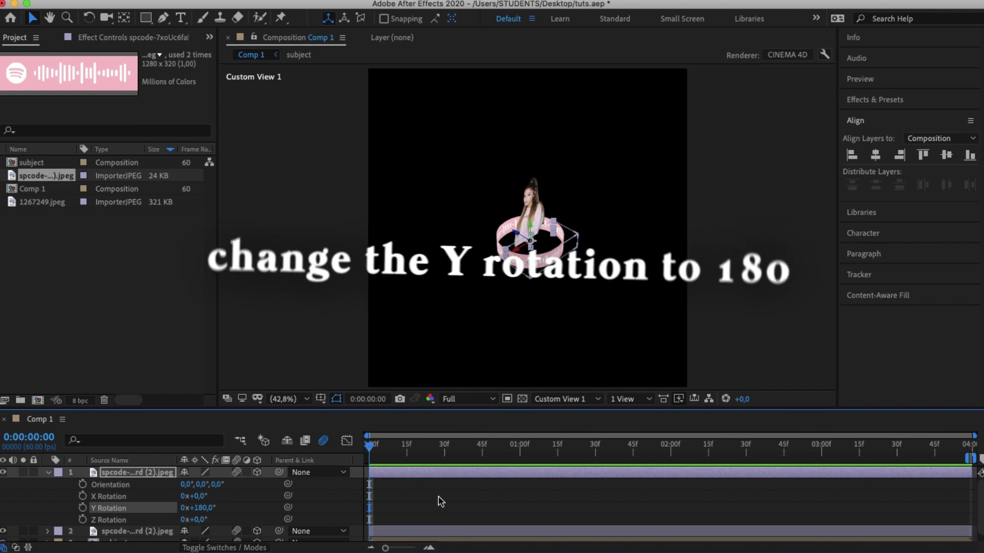
{"action": "left_click", "coordinate": [439, 501]}
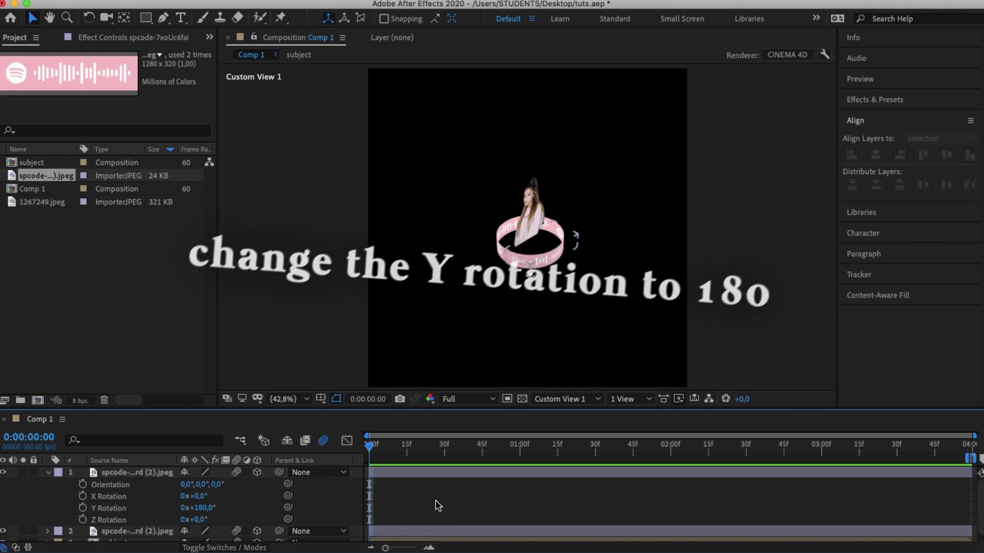
{"action": "key", "text": "u"}
{"action": "left_click", "coordinate": [578, 401]}
{"action": "left_click", "coordinate": [573, 237]}
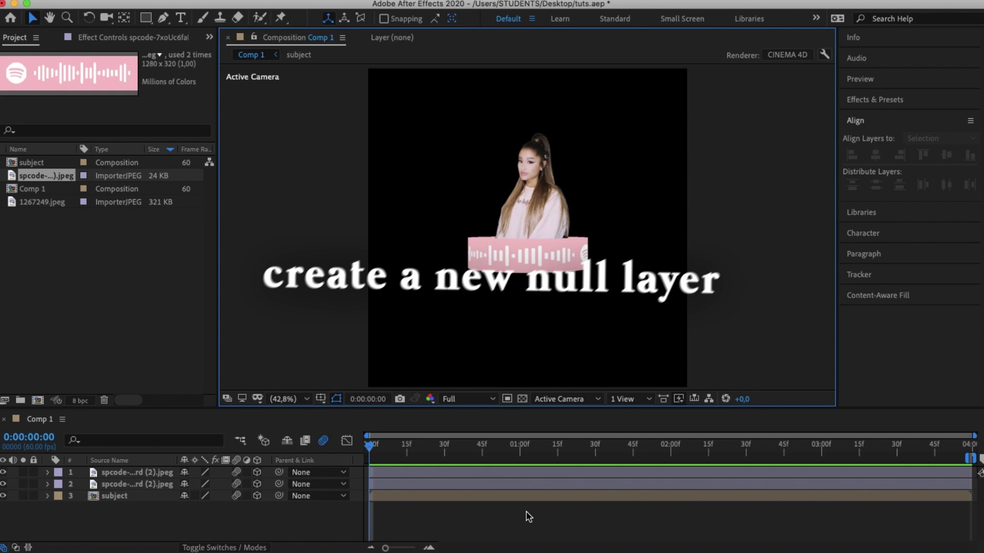
- Add a Null 1 null object with motion blur and 3D switched on
{"action": "left_click", "coordinate": [501, 519]}
{"action": "left_click", "coordinate": [231, 0]}
{"action": "mouse_move", "coordinate": [251, 6]}
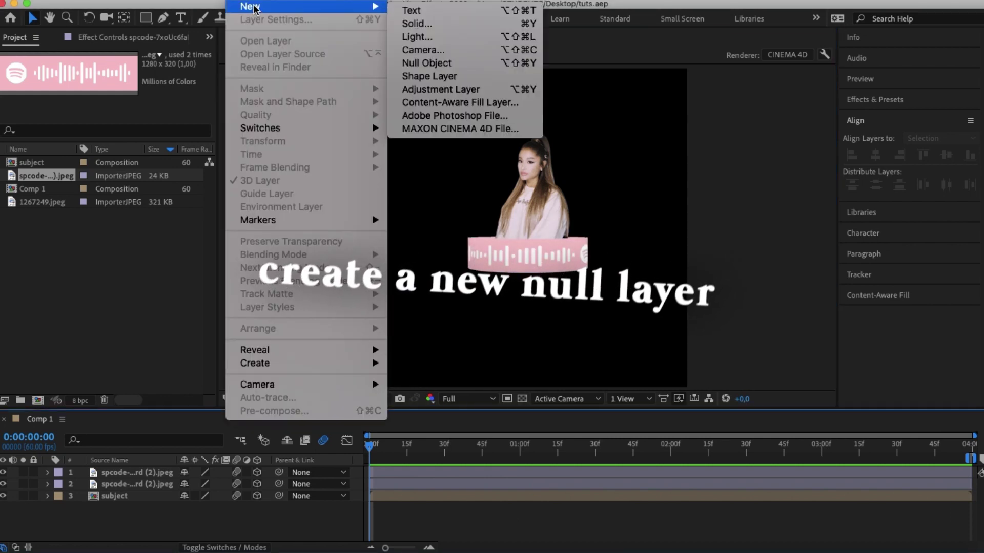
{"action": "left_click", "coordinate": [419, 62]}
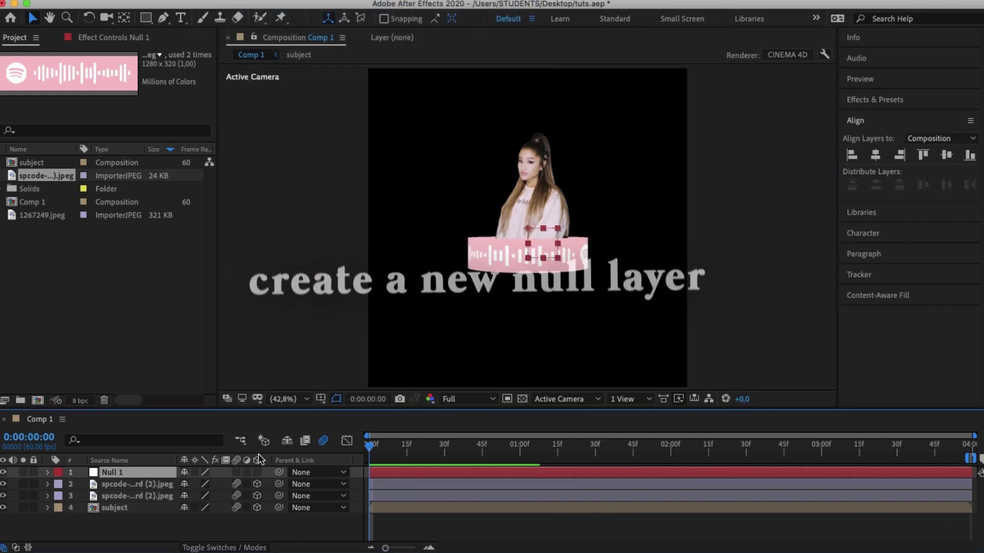
{"action": "left_click", "coordinate": [236, 472]}
- Select both Spotify code layers and parent them to Null 1
{"action": "left_click_drag", "start_coordinate": [123, 485], "coordinate": [120, 494]}
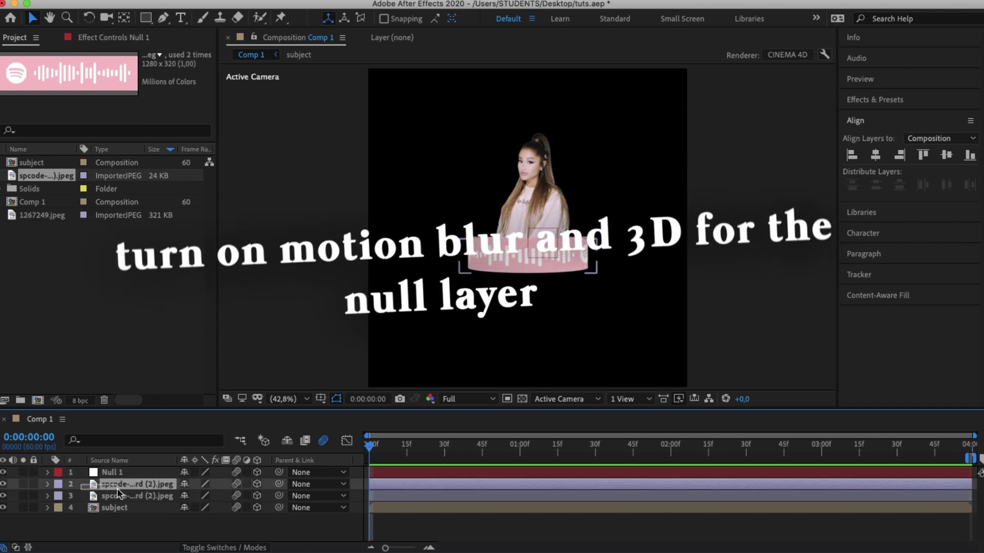
{"action": "left_click", "coordinate": [116, 496], "text": "shift"}
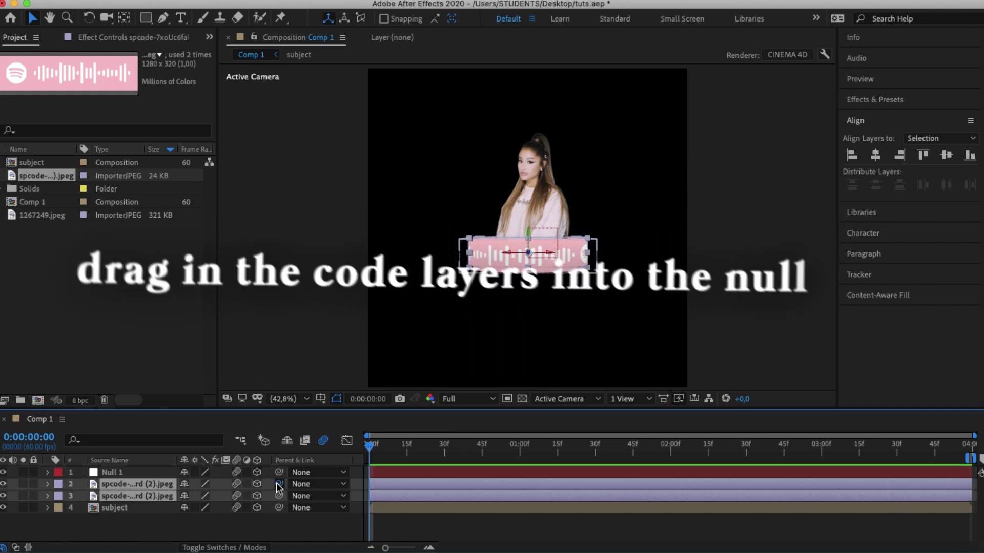
{"action": "left_click_drag", "start_coordinate": [277, 487], "coordinate": [111, 473]}
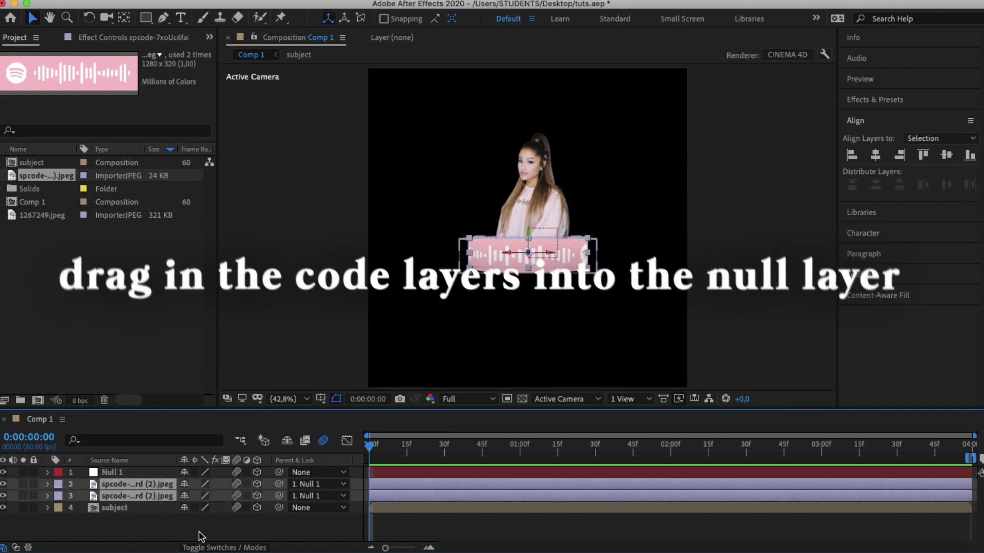
{"action": "left_click", "coordinate": [138, 470]}
- Tilt Null 1 to -7° Z Rotation and 10° X Rotation
{"action": "key", "text": "r"}
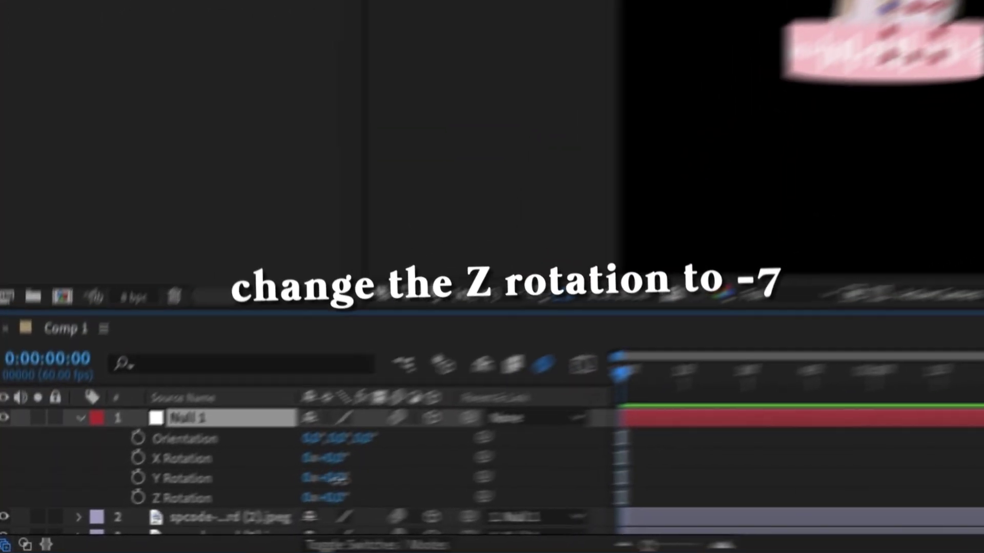
{"action": "key", "text": "ctrl+z"}
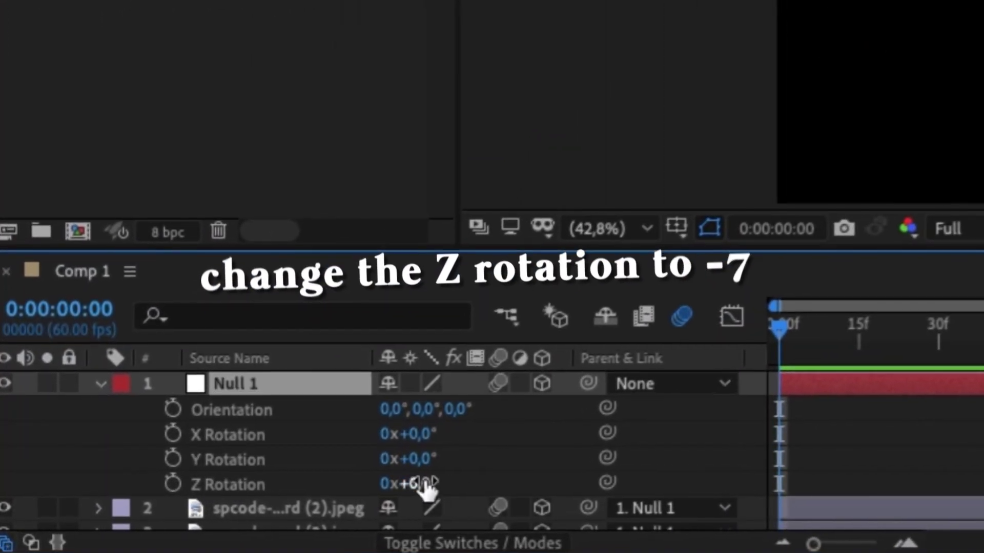
{"action": "left_click_drag", "start_coordinate": [427, 487], "coordinate": [439, 483]}
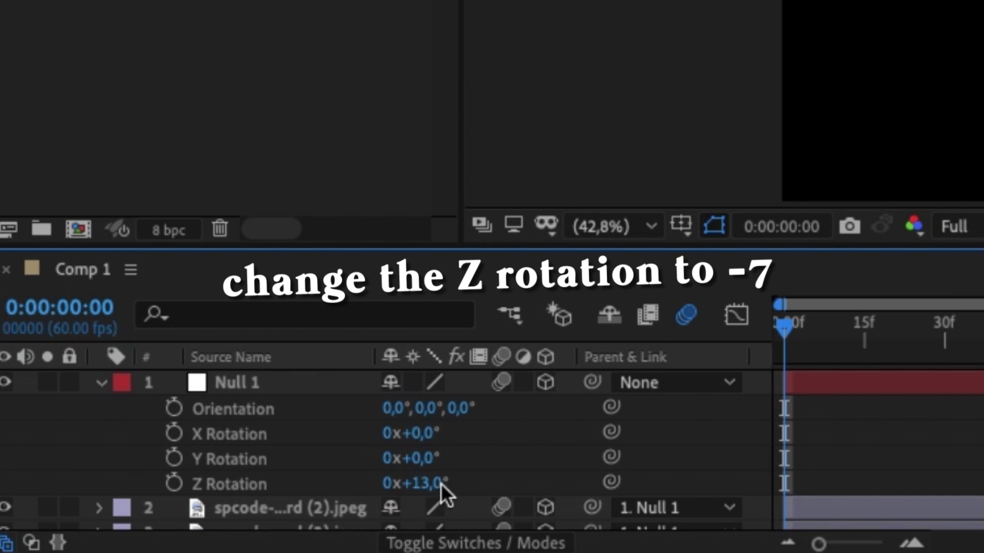
{"action": "left_click_drag", "start_coordinate": [440, 483], "coordinate": [402, 484]}
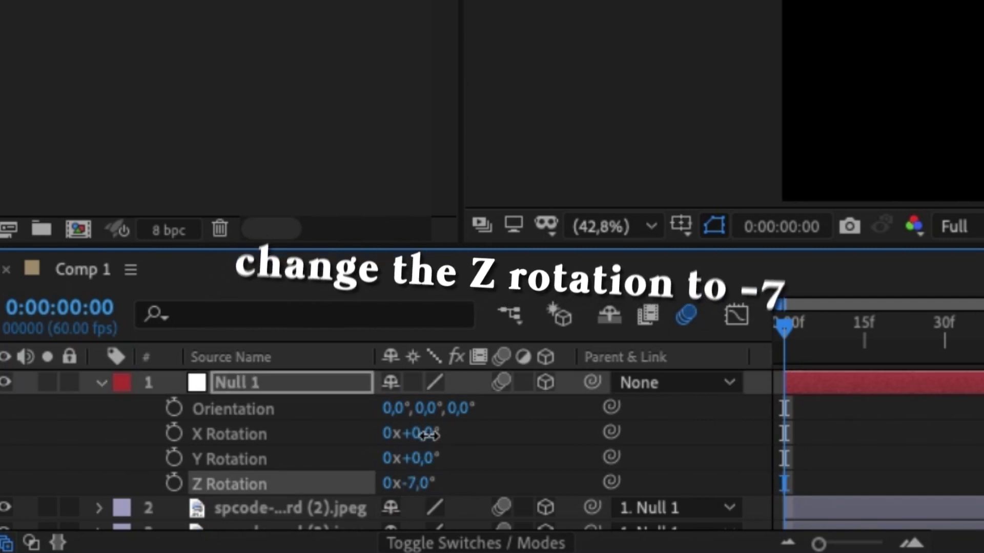
{"action": "left_click_drag", "start_coordinate": [429, 434], "coordinate": [433, 433]}
{"action": "left_click", "coordinate": [438, 437]}
{"action": "type", "text": "10"}
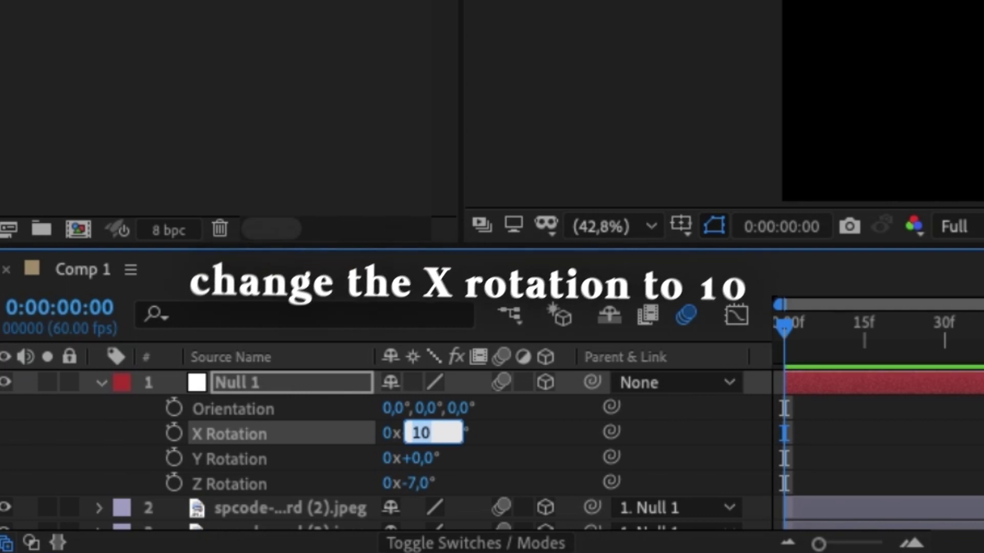
{"action": "key", "text": "Return"}
- Check Null 1's position and toggle the composition grid on, then off
{"action": "left_click", "coordinate": [283, 376]}
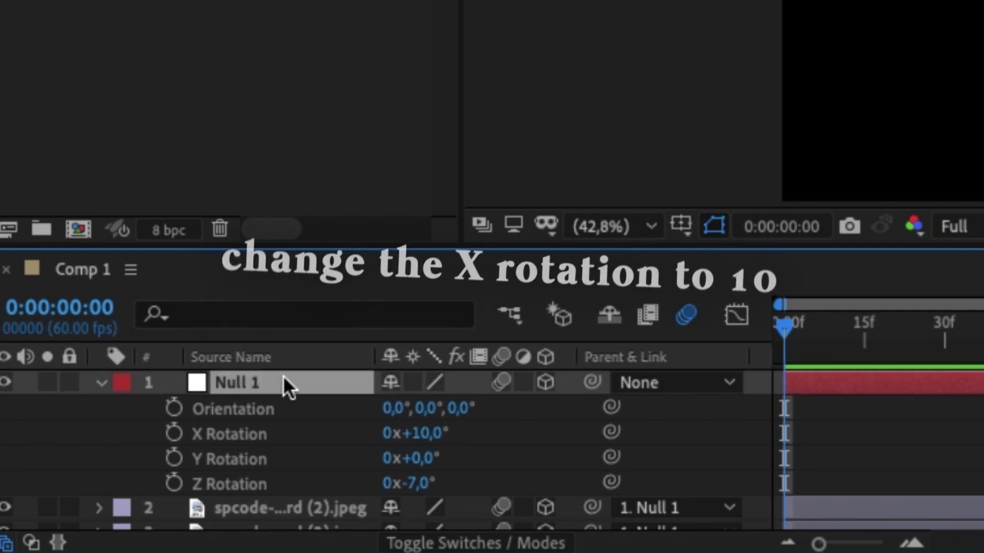
{"action": "key", "text": "p"}
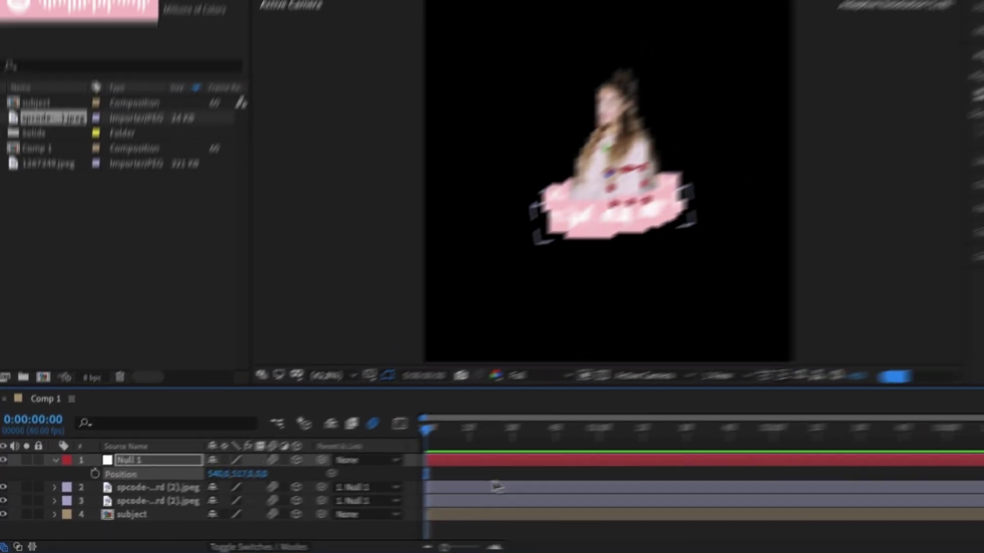
{"action": "left_click", "coordinate": [321, 399]}
{"action": "left_click", "coordinate": [342, 442]}
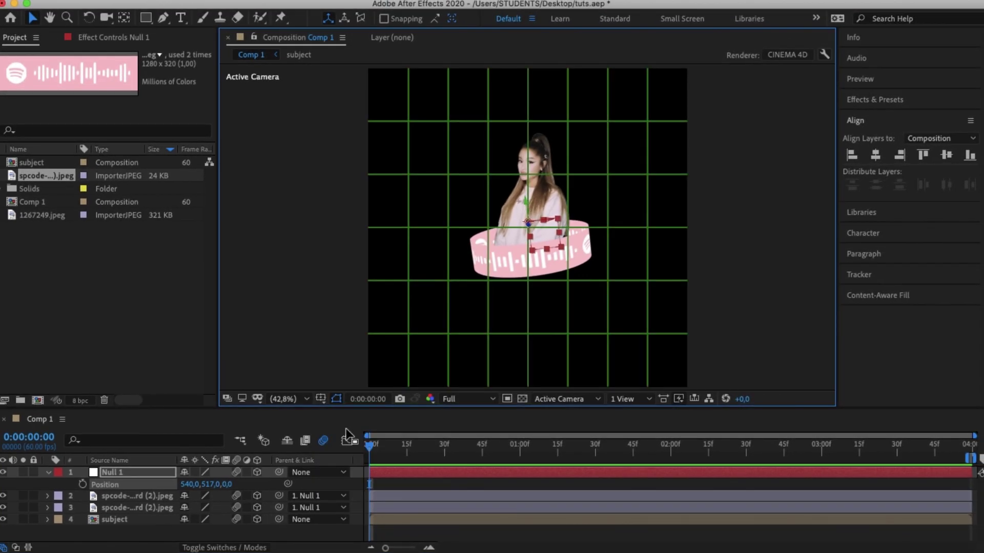
{"action": "left_click", "coordinate": [336, 399]}
{"action": "left_click", "coordinate": [342, 443]}
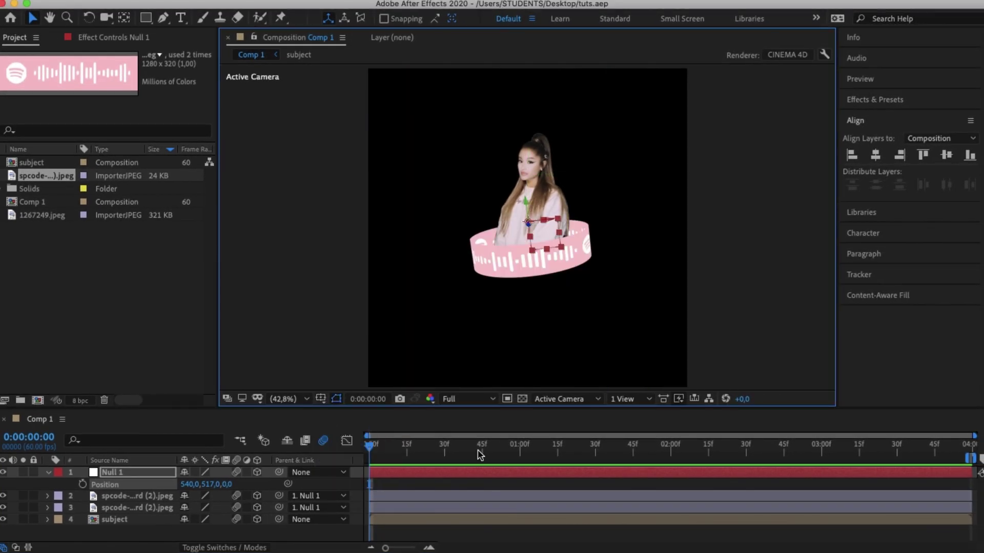
{"action": "left_click", "coordinate": [516, 471]}
{"action": "key", "text": "p"}
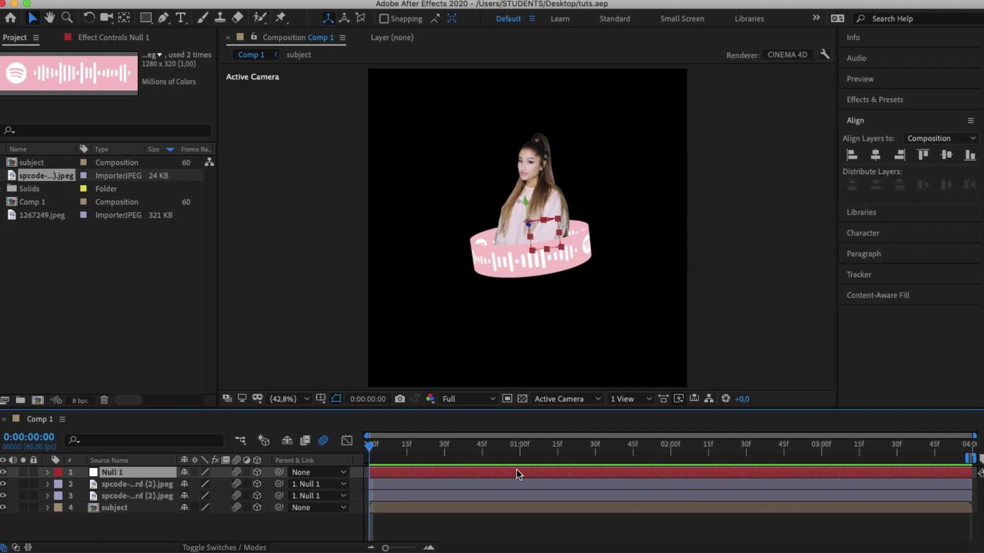
- Set a Null 1 Y Rotation keyframe at frame 0 and move the playhead to 0:00:42
{"action": "key", "text": "r"}
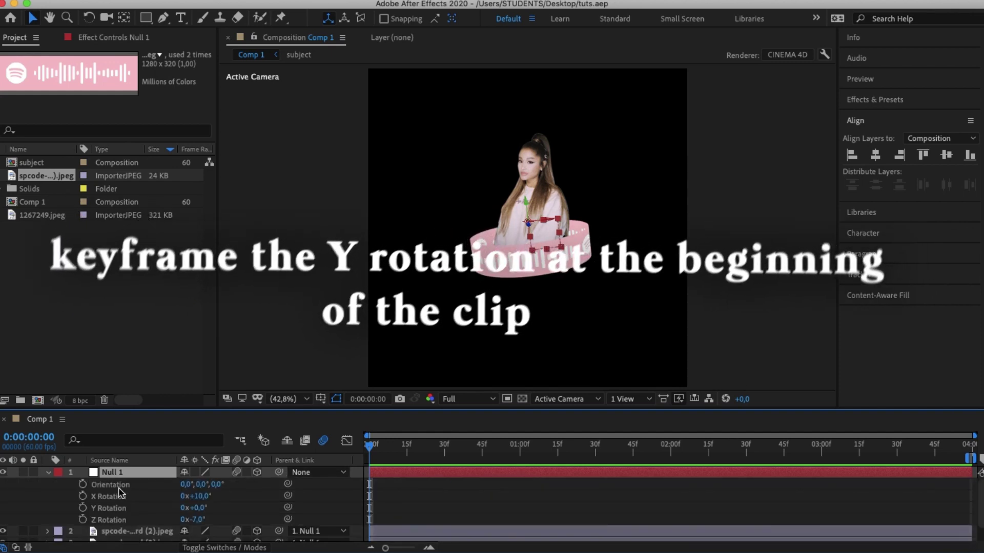
{"action": "left_click", "coordinate": [82, 508]}
{"action": "left_click", "coordinate": [460, 454]}
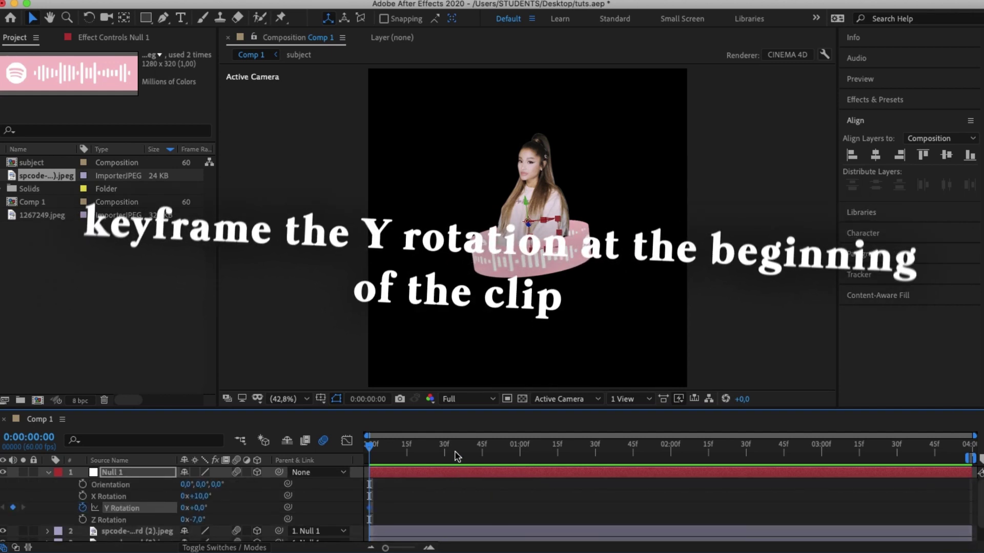
{"action": "left_click", "coordinate": [475, 454]}
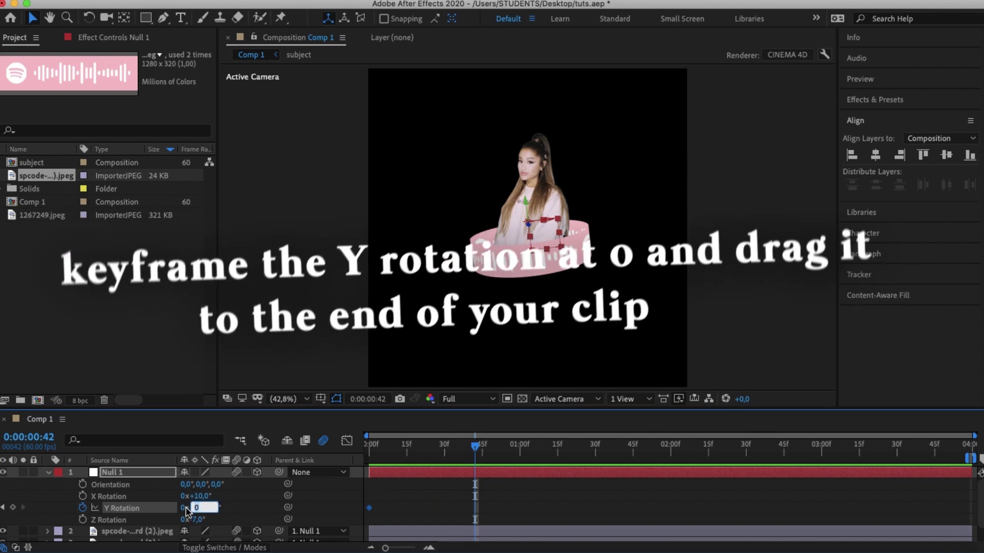
{"action": "type", "text": "360"}
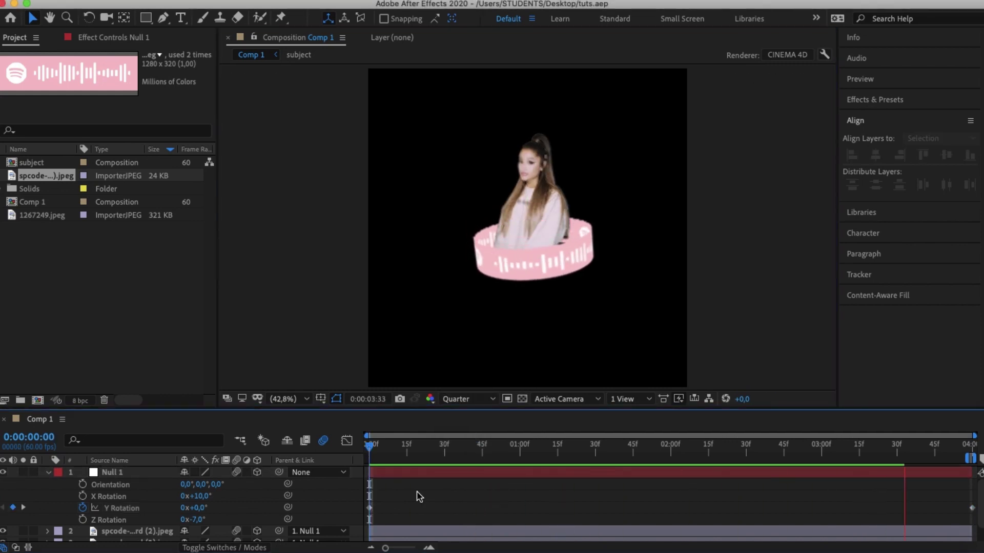
- Pre-compose all four Comp 1 layers into a composition named 'subject'
{"action": "key", "text": "ctrl+a"}
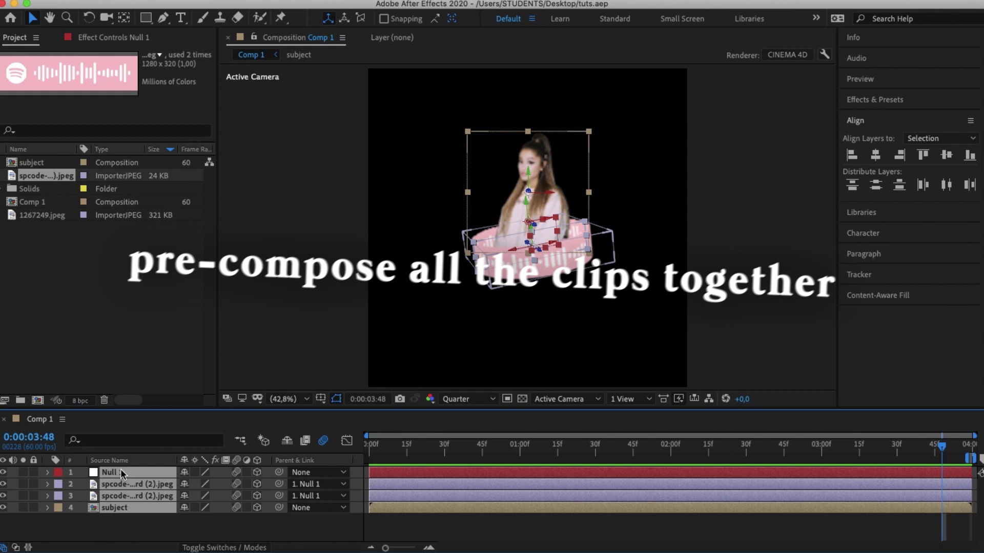
{"action": "right_click", "coordinate": [121, 472]}
{"action": "left_click", "coordinate": [138, 480]}
{"action": "type", "text": "subje"}
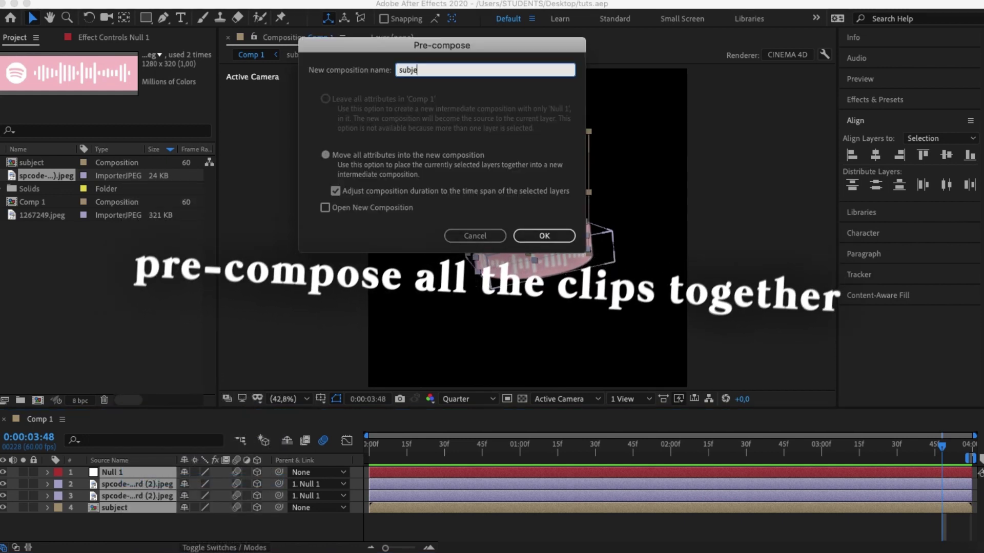
{"action": "type", "text": "ct"}
{"action": "left_click", "coordinate": [545, 235]}
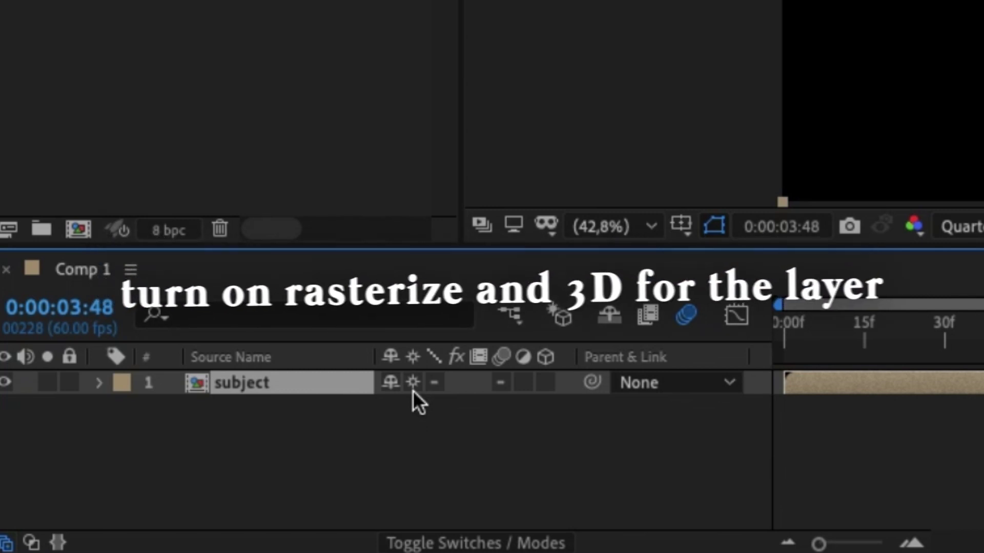
- Give subject Collapse Transformations and 3D, and keyframe X/Y Rotation around 3:00
{"action": "left_click", "coordinate": [413, 383]}
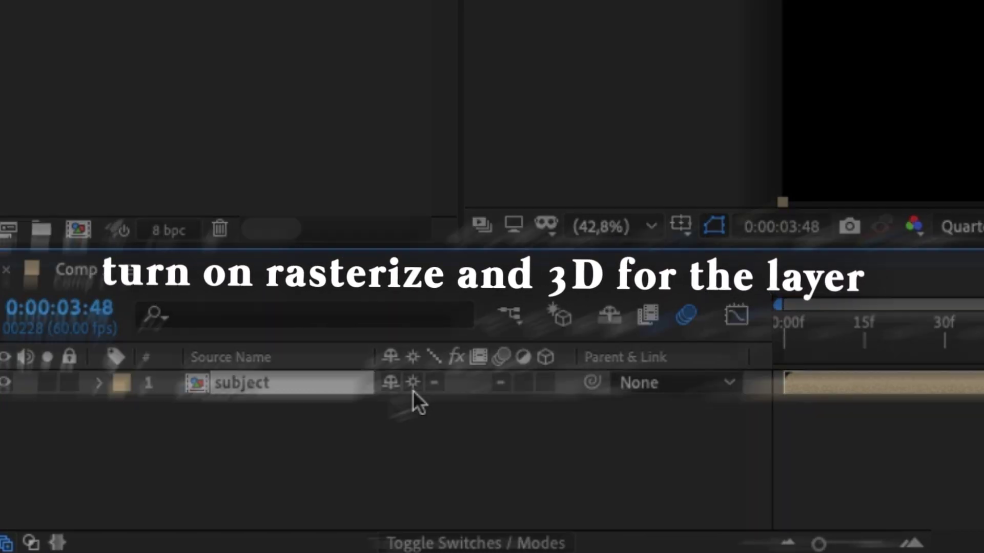
{"action": "left_click", "coordinate": [545, 382]}
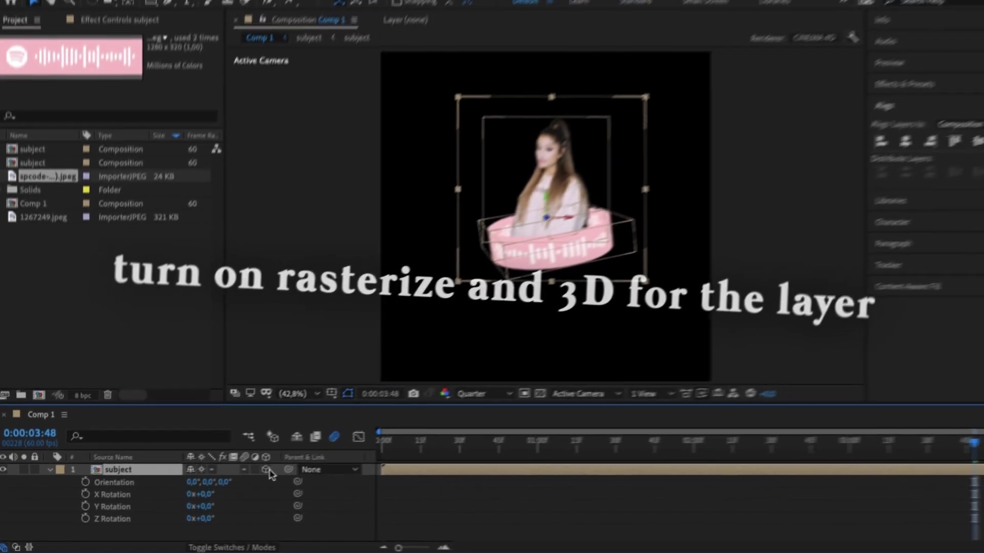
{"action": "key", "text": "r"}
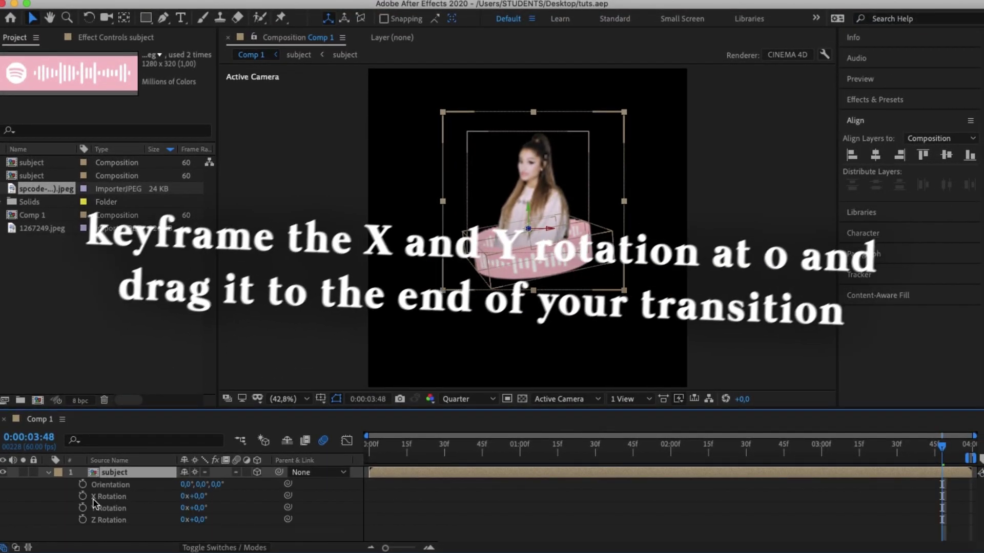
{"action": "left_click", "coordinate": [520, 462]}
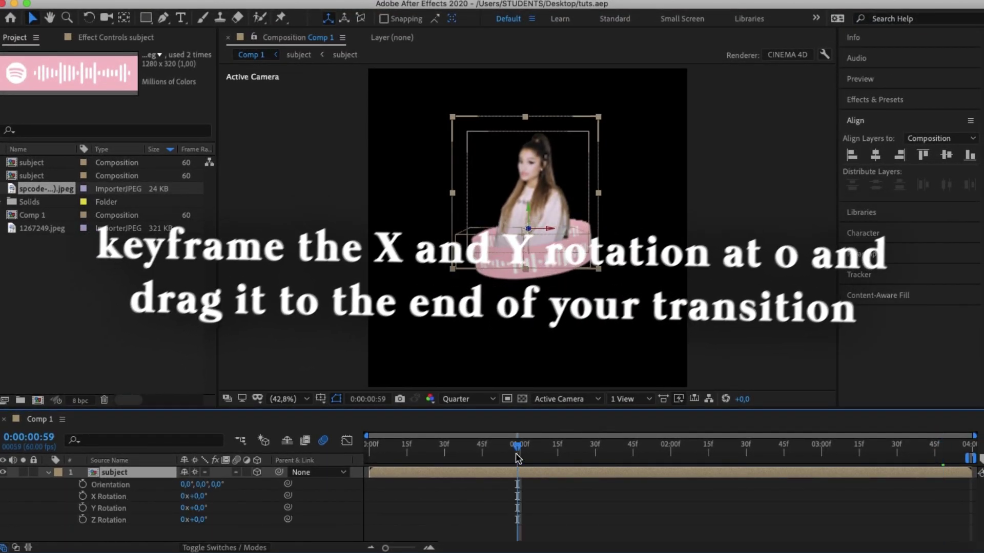
{"action": "left_click", "coordinate": [82, 508]}
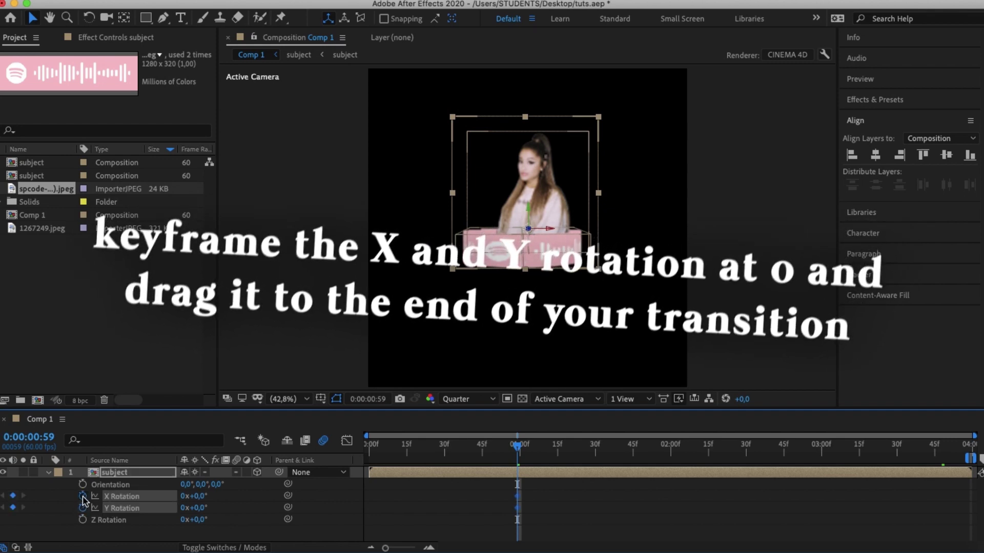
{"action": "mouse_move", "coordinate": [538, 516]}
{"action": "left_mouse_down"}
{"action": "mouse_move", "coordinate": [500, 490]}
{"action": "mouse_move", "coordinate": [829, 496]}
{"action": "left_mouse_up"}
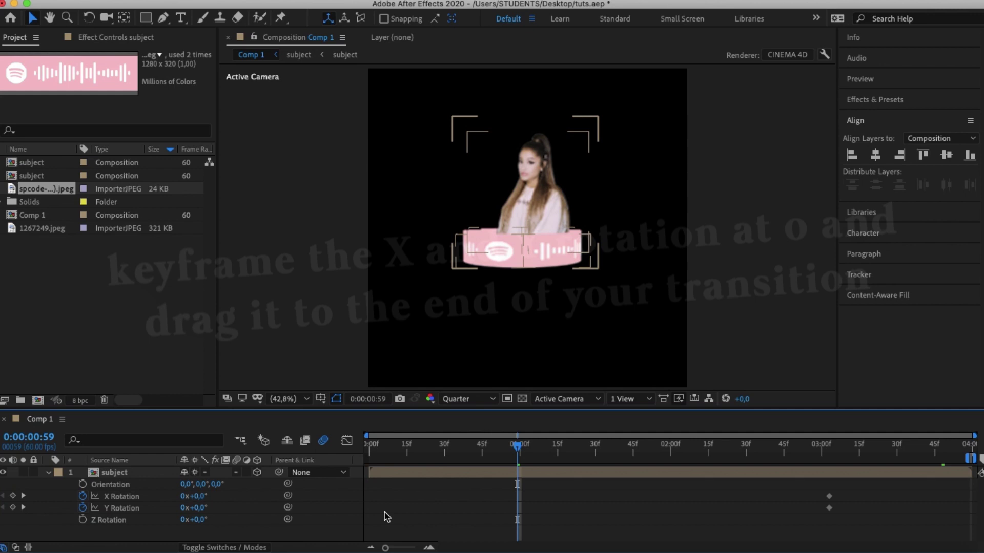
- Set the subject layer's X Rotation to 270° and Y Rotation to 90°
{"action": "left_click_drag", "start_coordinate": [194, 496], "coordinate": [260, 495]}
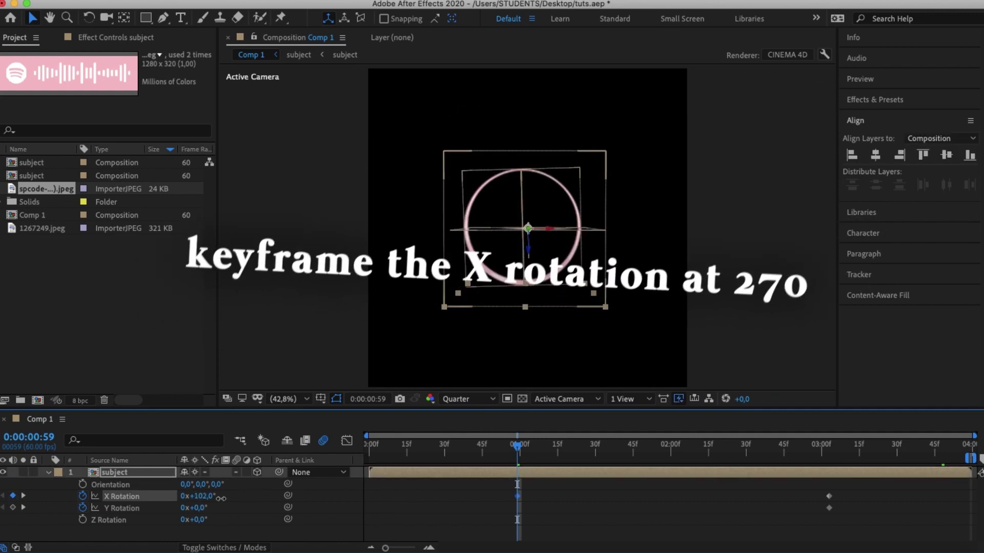
{"action": "left_click_drag", "start_coordinate": [221, 498], "coordinate": [331, 487]}
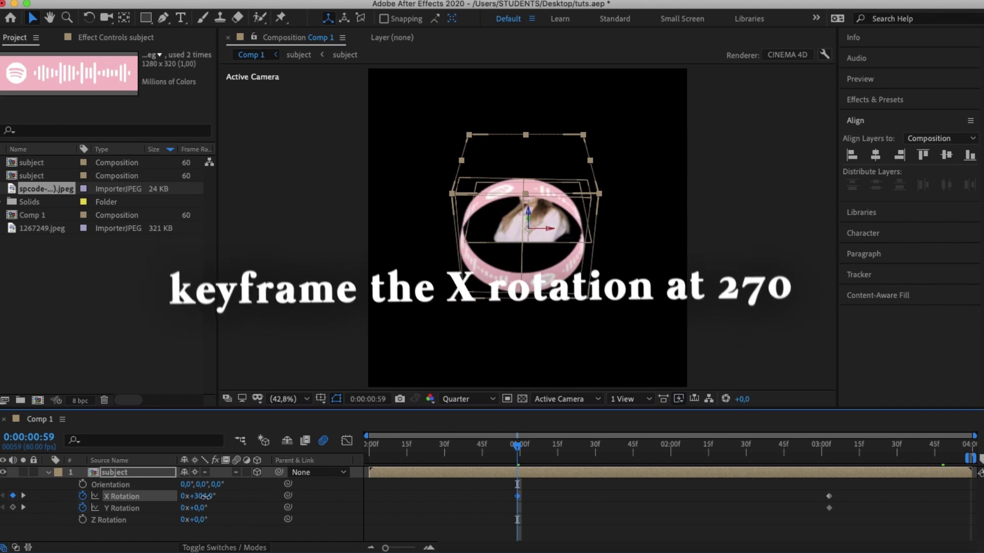
{"action": "type", "text": "0"}
{"action": "key", "text": "Return"}
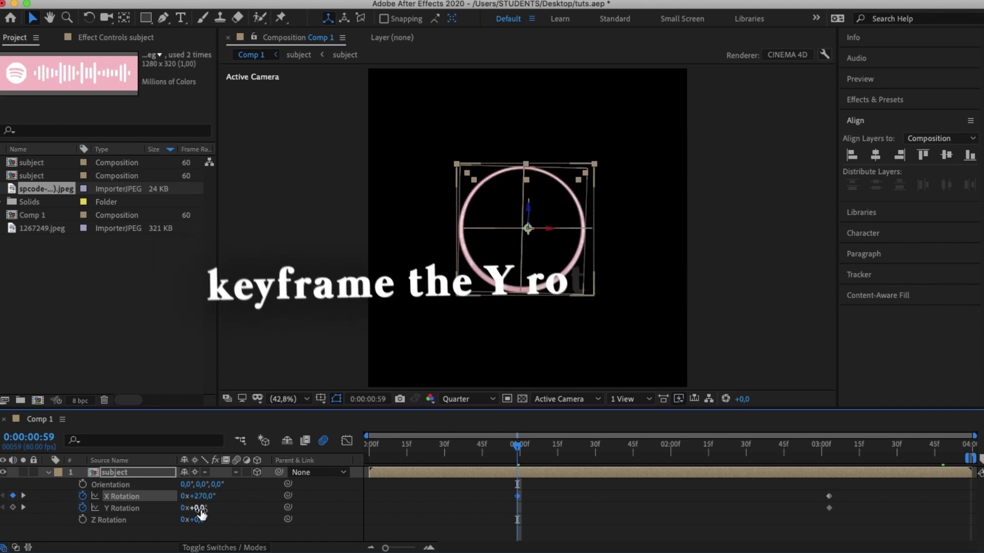
{"action": "left_click_drag", "start_coordinate": [226, 508], "coordinate": [241, 505]}
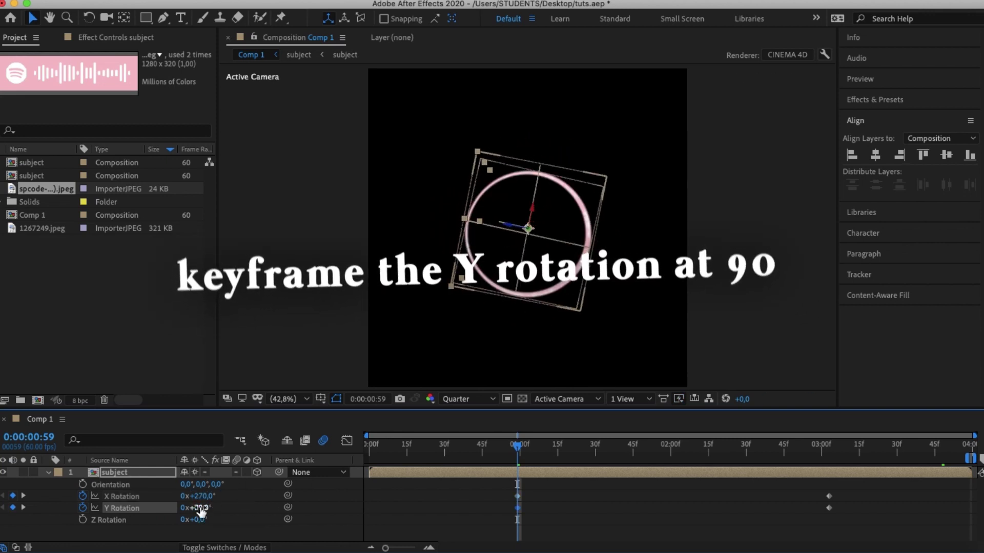
{"action": "key", "text": "Return"}
- Spread the rotation keyframes from the clip's start to its end and preview
{"action": "left_click_drag", "start_coordinate": [517, 509], "coordinate": [370, 511]}
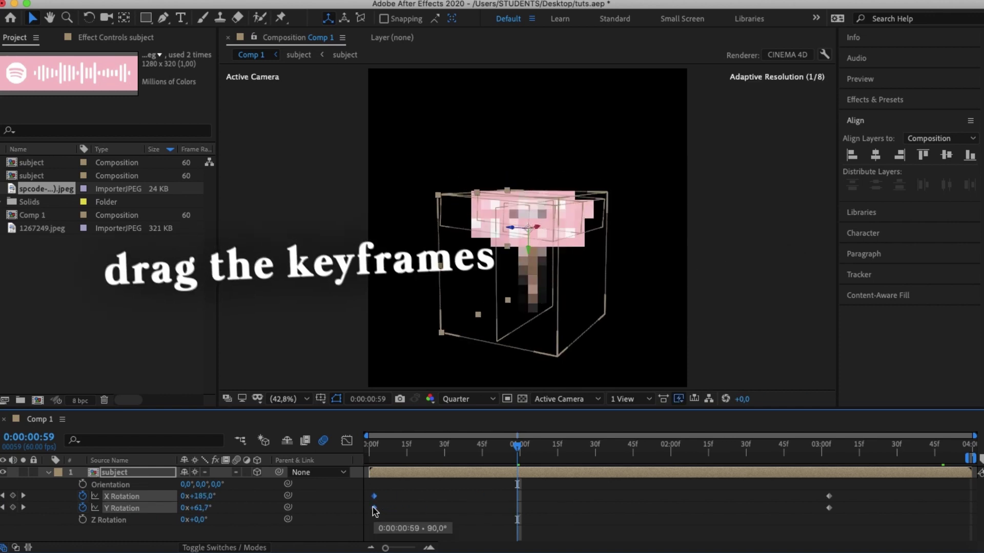
{"action": "mouse_move", "coordinate": [759, 492]}
{"action": "left_mouse_down"}
{"action": "mouse_move", "coordinate": [868, 510]}
{"action": "mouse_move", "coordinate": [974, 508]}
{"action": "left_mouse_up"}
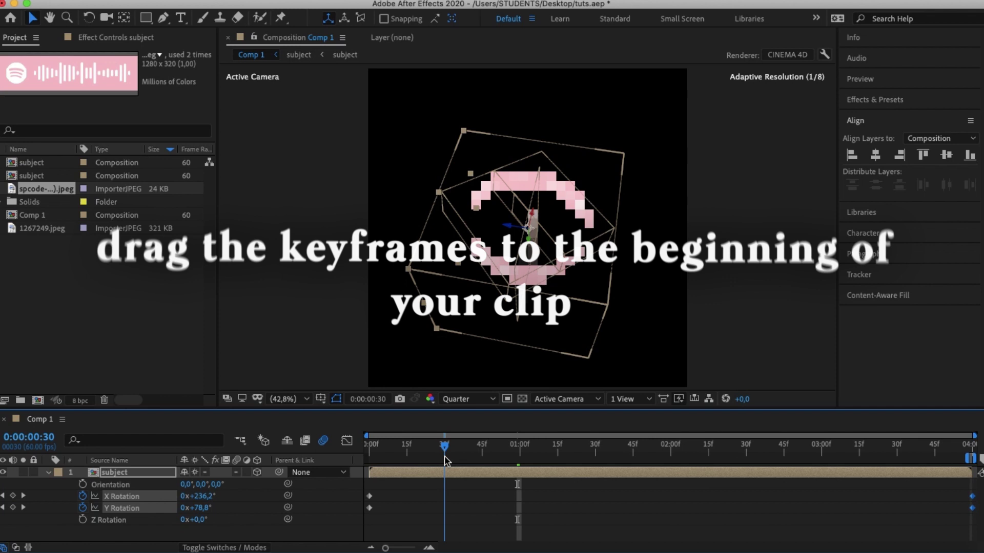
{"action": "left_click_drag", "start_coordinate": [518, 444], "coordinate": [327, 454]}
{"action": "key", "text": "space"}
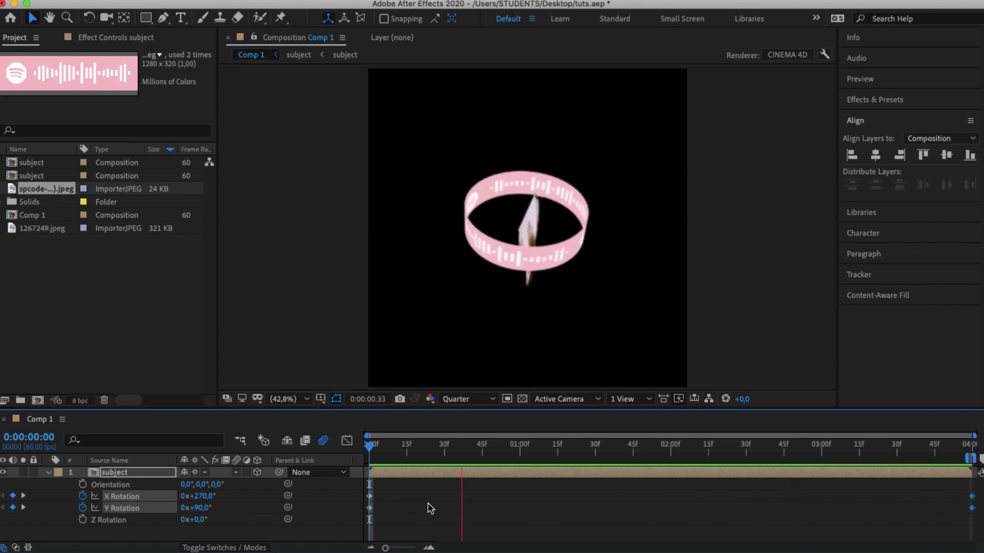
- Shift Orientation and Position keyframes mid-clip; set start Position Y 865, Z -1254.8
{"action": "key", "text": "space"}
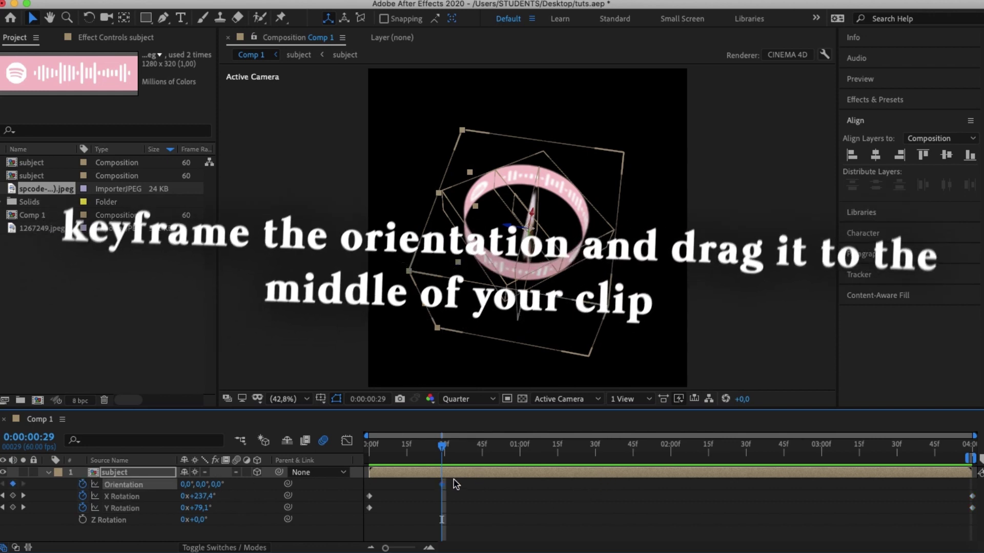
{"action": "left_click_drag", "start_coordinate": [440, 485], "coordinate": [708, 485]}
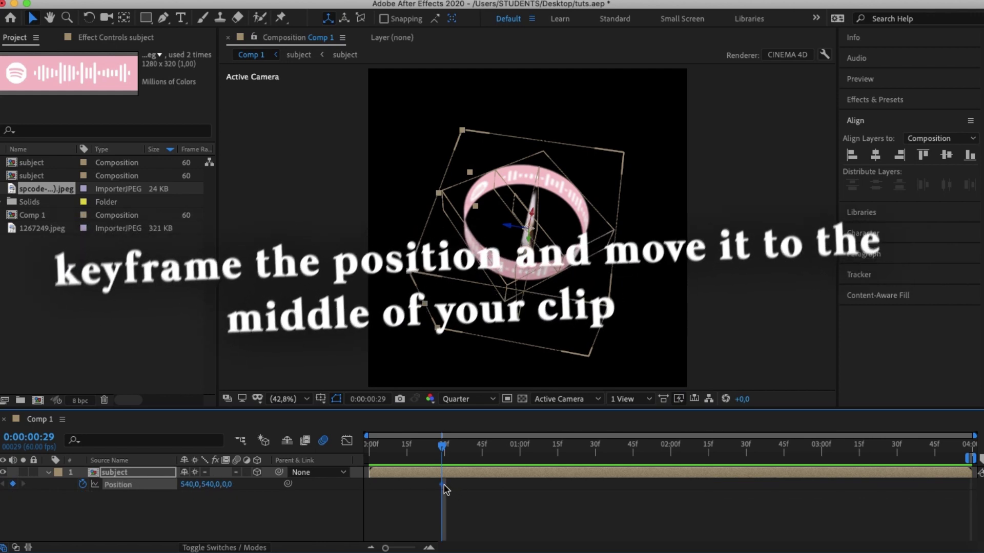
{"action": "left_click_drag", "start_coordinate": [446, 486], "coordinate": [475, 486]}
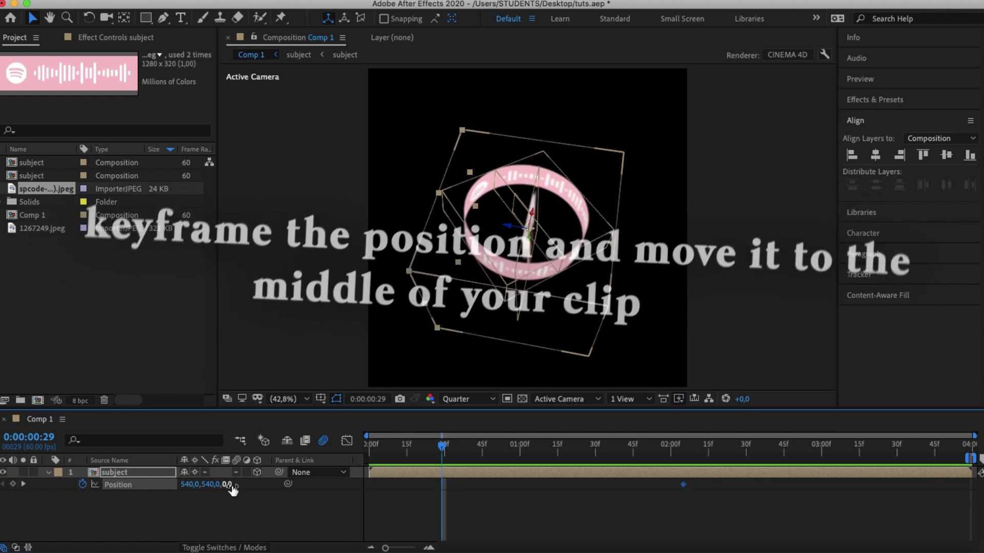
{"action": "left_click_drag", "start_coordinate": [230, 486], "coordinate": [185, 486]}
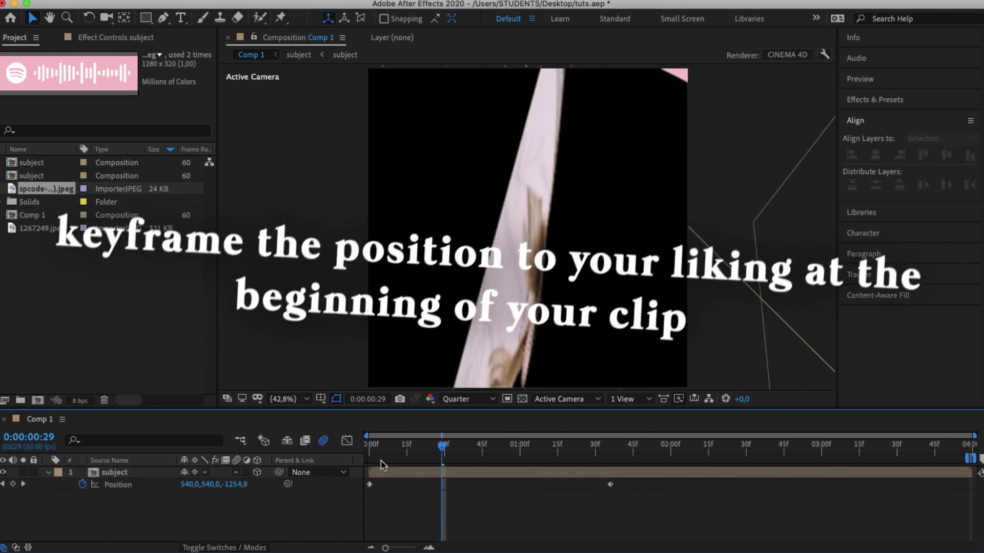
{"action": "left_click_drag", "start_coordinate": [242, 485], "coordinate": [277, 486]}
- Return to the clip's start and preview the fly-in animation
{"action": "left_click", "coordinate": [443, 484]}
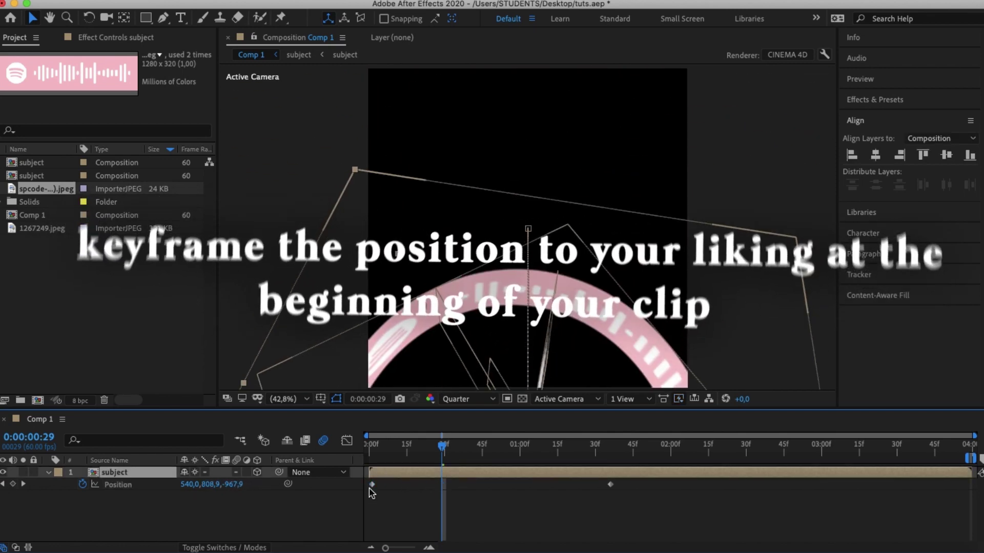
{"action": "key", "text": "Home"}
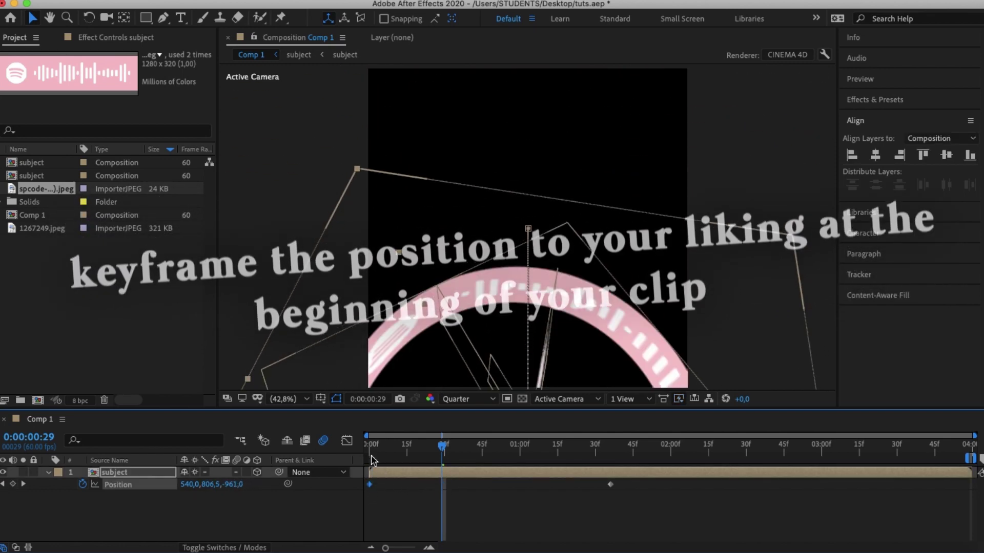
{"action": "key", "text": "space"}
{"action": "left_click", "coordinate": [416, 494]}
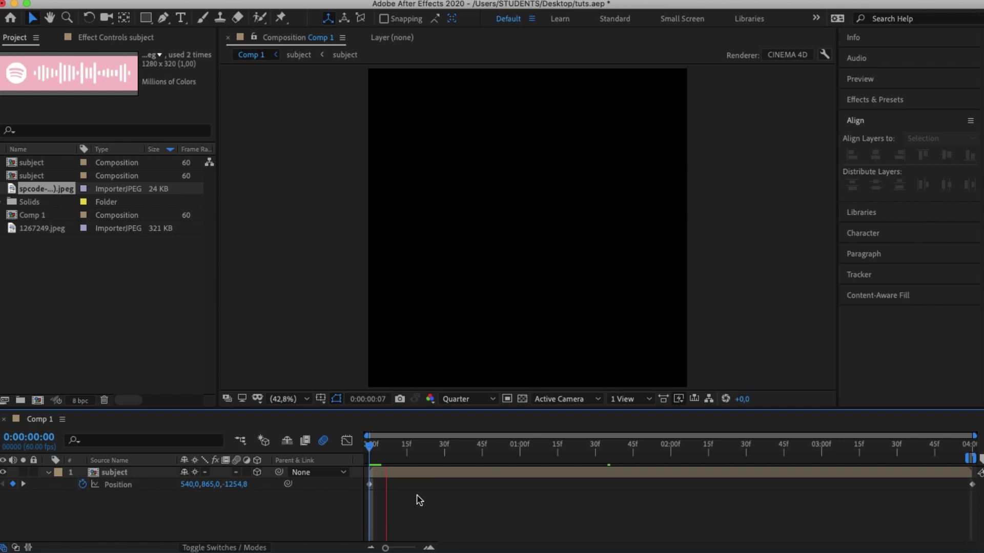
{"action": "key", "text": "space"}
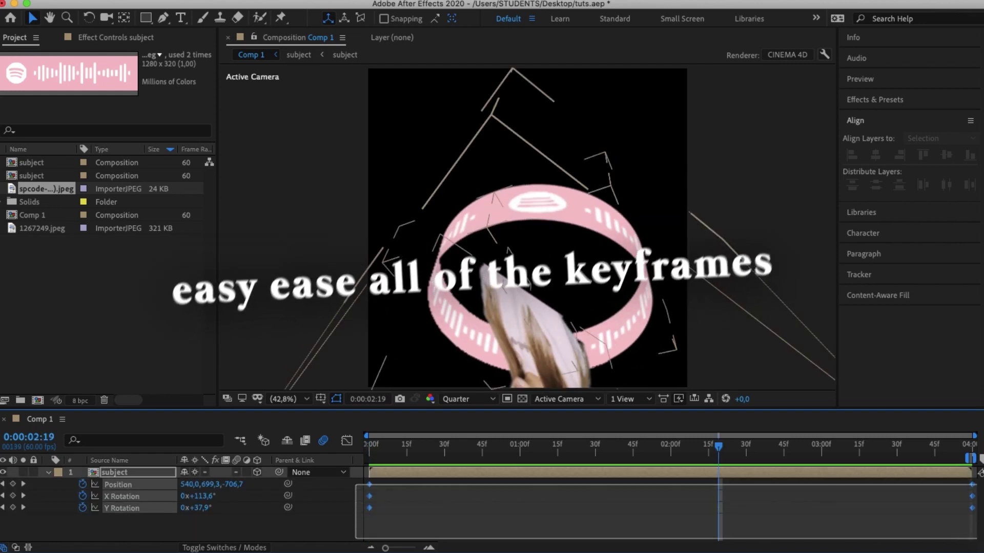
- Apply Easy Ease to all keyframes and set first and last influence to 100%
{"action": "right_click", "coordinate": [366, 498]}
{"action": "mouse_move", "coordinate": [438, 541]}
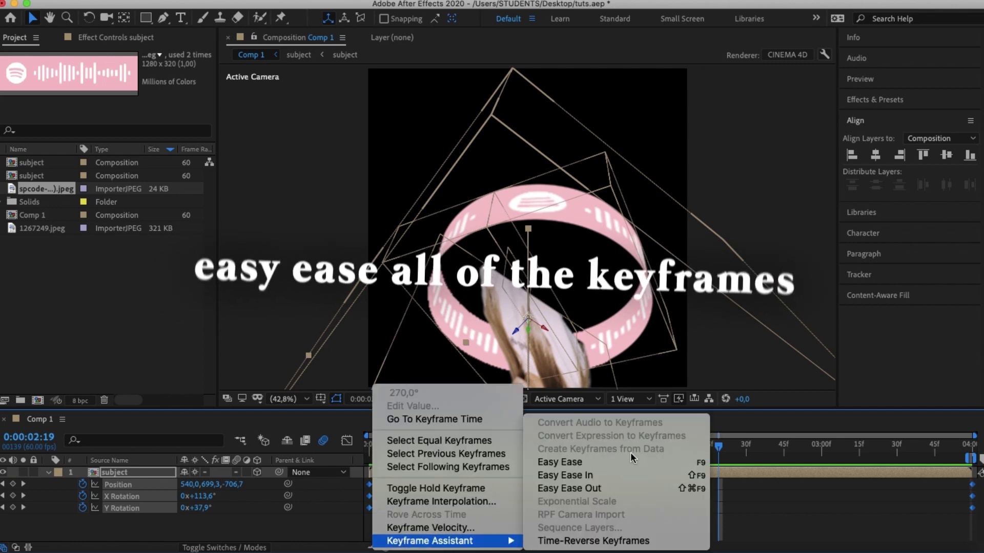
{"action": "left_click", "coordinate": [632, 462]}
{"action": "key", "text": "shift+F3"}
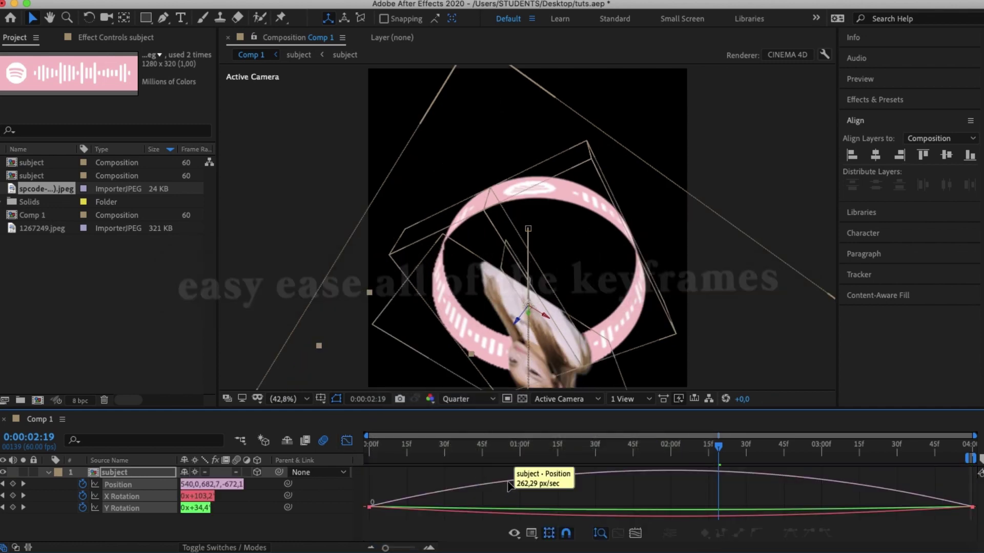
{"action": "left_click_drag", "start_coordinate": [470, 507], "coordinate": [758, 516]}
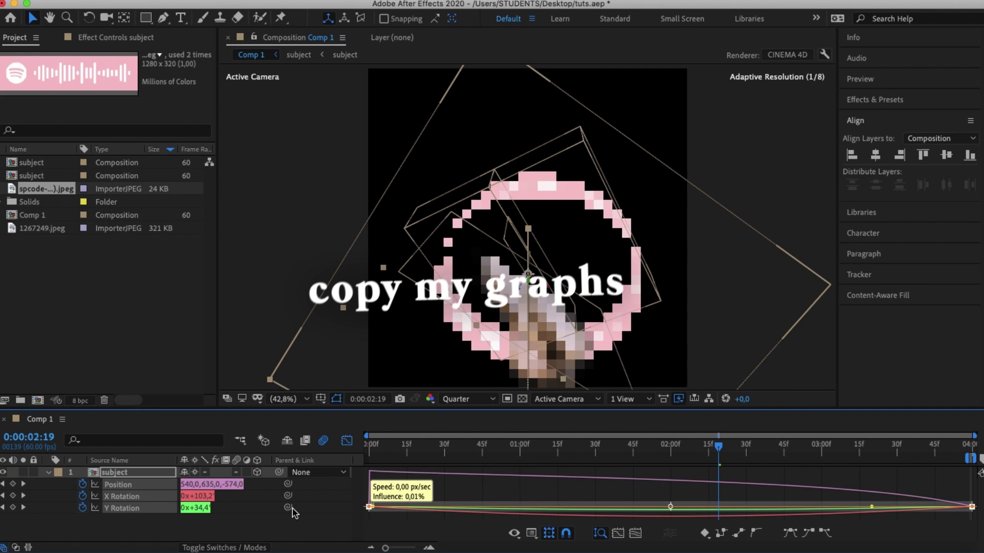
{"action": "left_click_drag", "start_coordinate": [871, 511], "coordinate": [639, 511]}
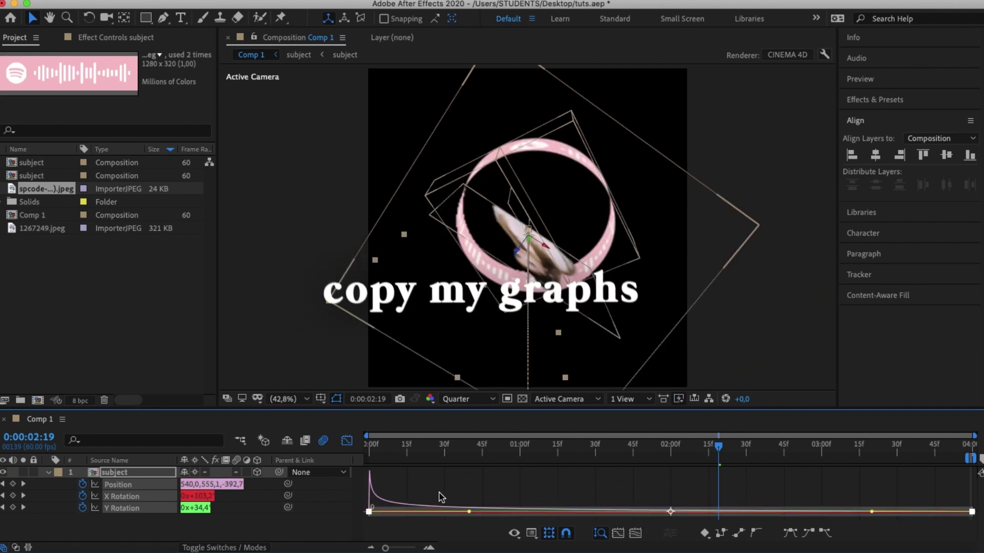
- Reshape the X Rotation, Position and Y Rotation speed curves, then preview
{"action": "left_click_drag", "start_coordinate": [469, 515], "coordinate": [374, 514]}
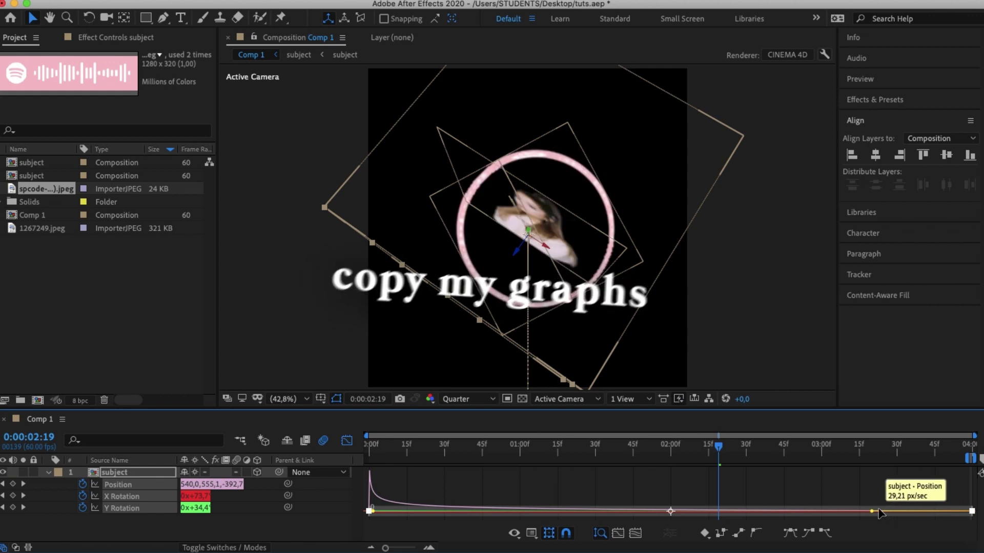
{"action": "left_click_drag", "start_coordinate": [726, 514], "coordinate": [619, 508]}
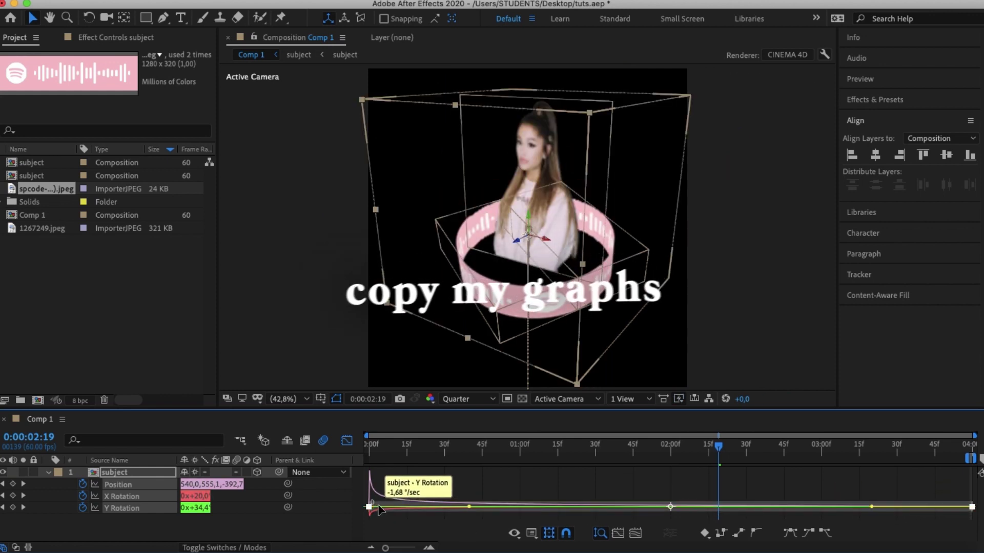
{"action": "left_click_drag", "start_coordinate": [267, 511], "coordinate": [267, 511]}
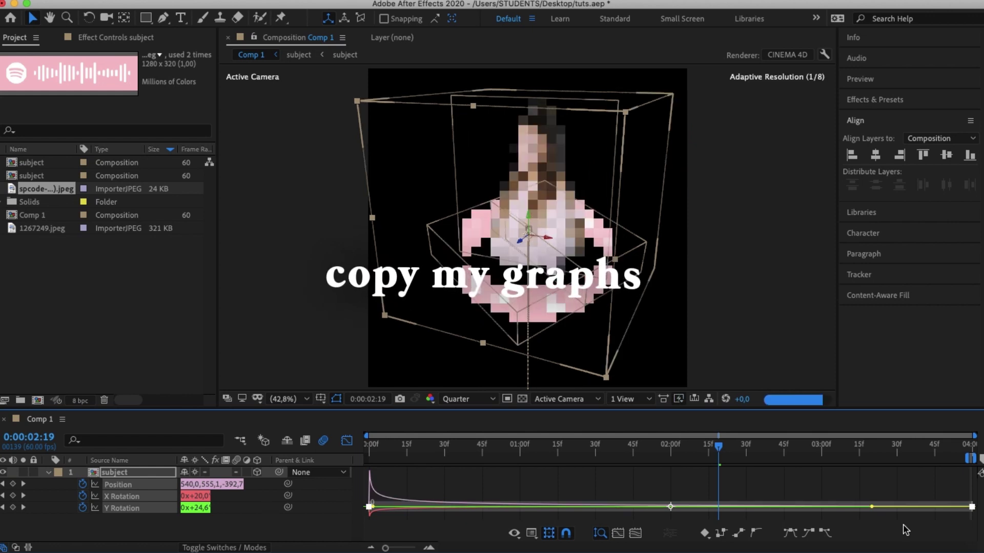
{"action": "left_click_drag", "start_coordinate": [482, 510], "coordinate": [460, 507]}
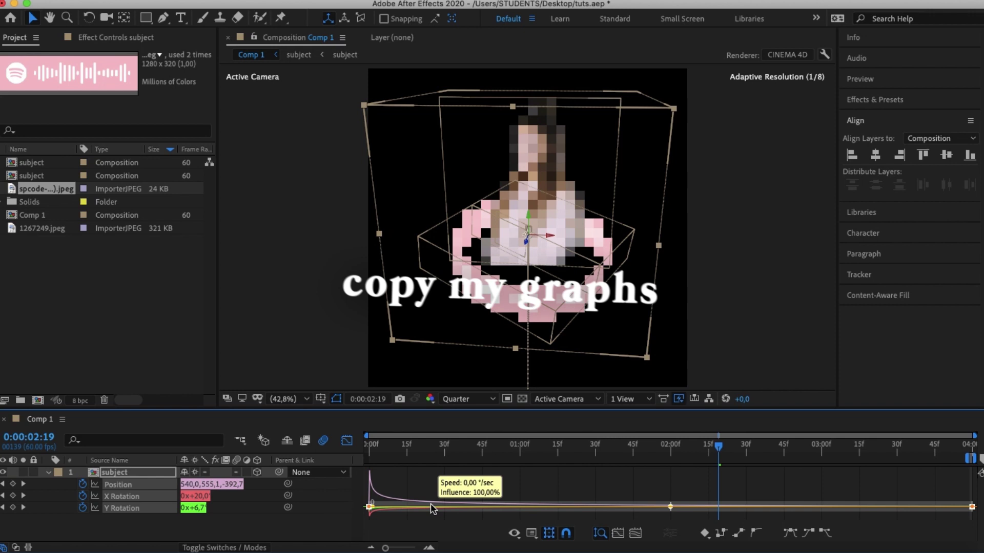
{"action": "left_click", "coordinate": [346, 440]}
{"action": "key", "text": "u"}
{"action": "key", "text": "space"}
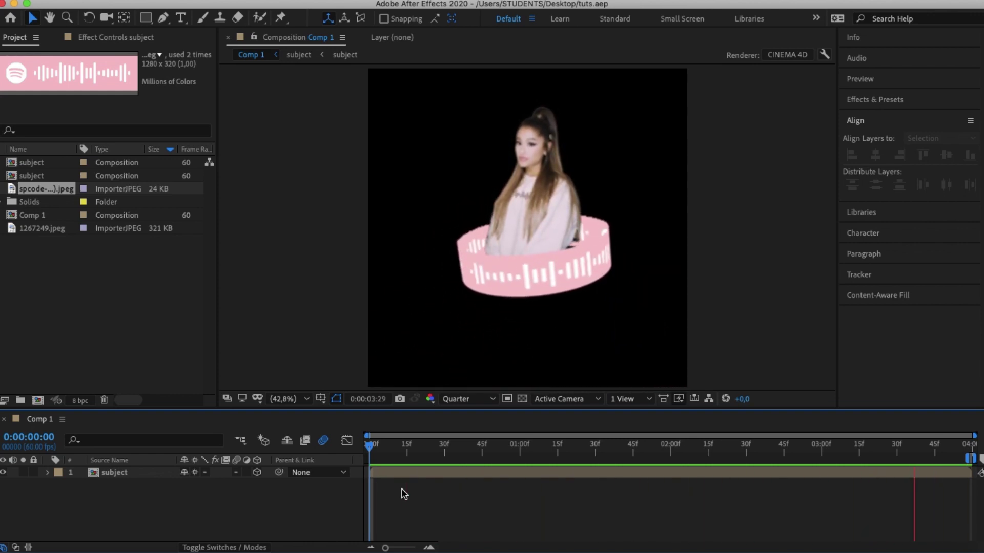
- Cut a circular mask and an inverted triangle mask on the white solid
{"action": "key", "text": "space"}
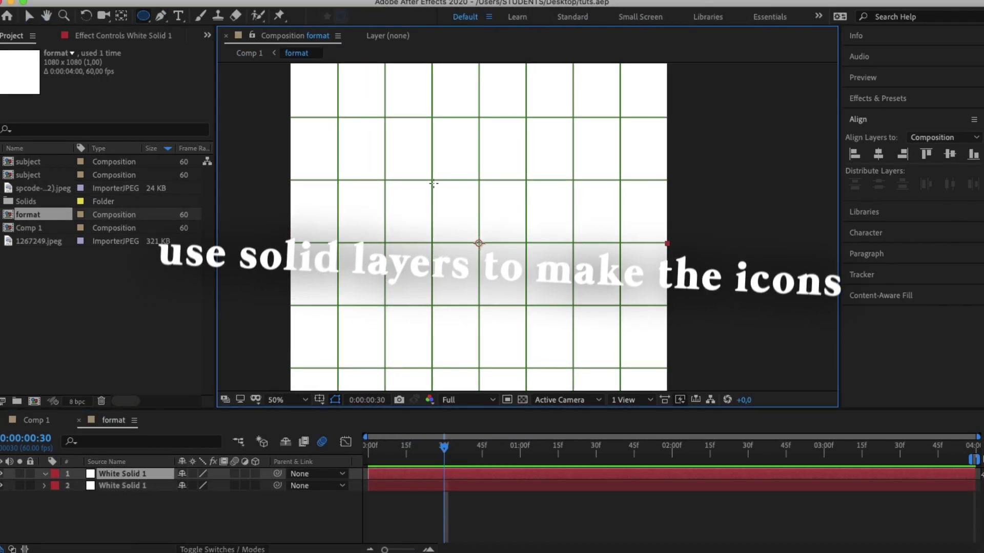
{"action": "left_click_drag", "start_coordinate": [433, 184], "coordinate": [555, 303]}
{"action": "key", "text": "v"}
{"action": "key", "text": "p"}
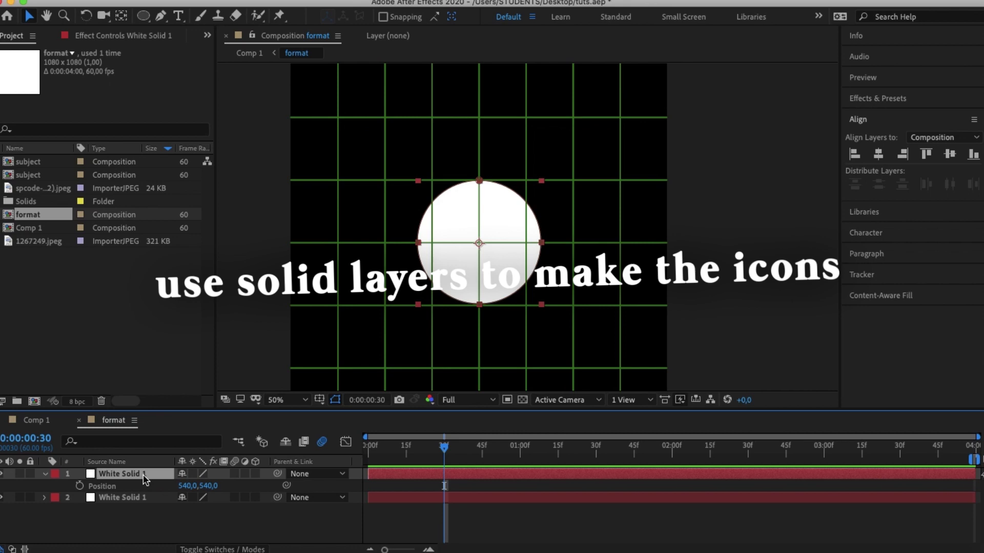
{"action": "key", "text": "ctrl+shift+c"}
{"action": "left_click", "coordinate": [464, 209]}
{"action": "left_click", "coordinate": [512, 243]}
{"action": "left_click", "coordinate": [464, 276]}
- Pre-compose the icon layers into a composition named 'play button'
{"action": "left_click", "coordinate": [230, 497]}
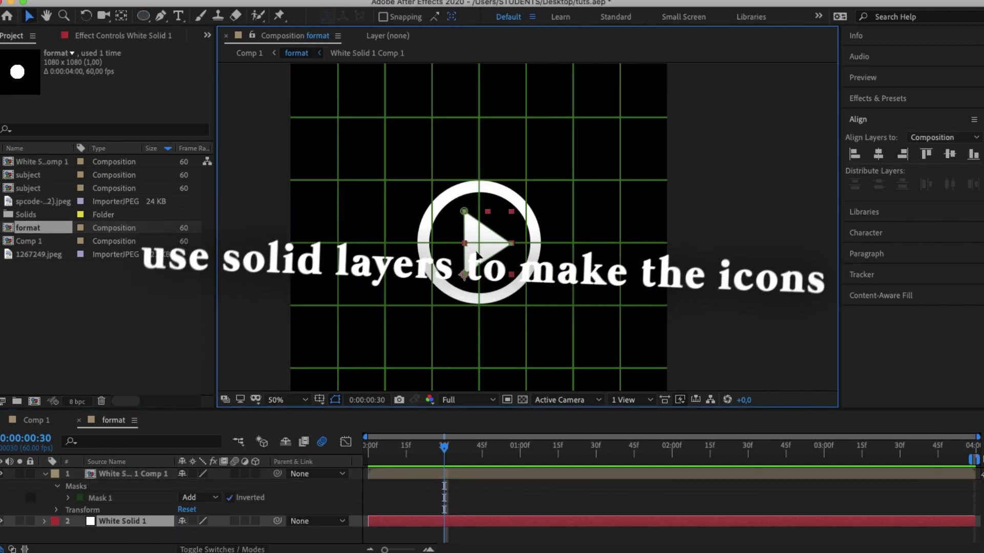
{"action": "key", "text": "ctrl+a"}
{"action": "key", "text": "ctrl+shift+c"}
{"action": "type", "text": "play button"}
{"action": "key", "text": "Return"}
- Build a triangle-and-bar icon from duplicated white solids and pre-compose it as 'skip'
{"action": "key", "text": "ctrl+y"}
{"action": "scroll", "coordinate": [489, 265], "scroll_direction": "up", "scroll_amount": 2}
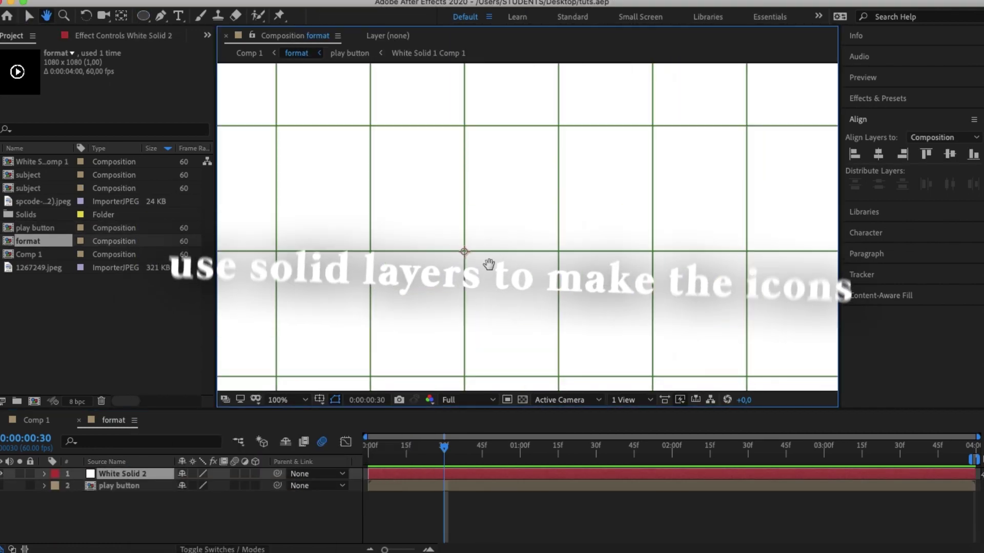
{"action": "key", "text": "q"}
{"action": "left_click", "coordinate": [582, 231]}
{"action": "key", "text": "ctrl+d"}
{"action": "left_click", "coordinate": [582, 284]}
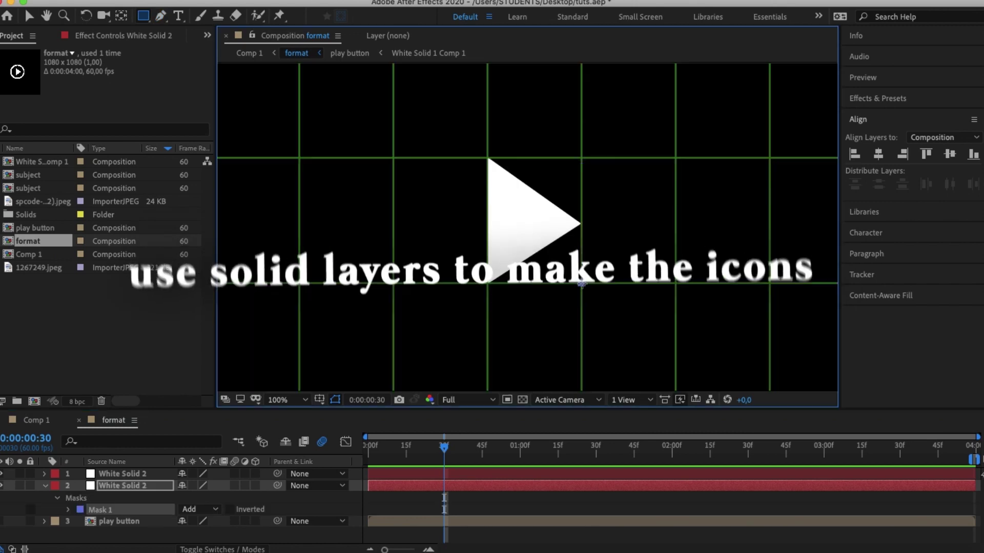
{"action": "left_click_drag", "start_coordinate": [582, 283], "coordinate": [589, 159]}
{"action": "left_click", "coordinate": [145, 486], "text": "shift"}
{"action": "key", "text": "ctrl+shift+c"}
{"action": "type", "text": "skip"}
{"action": "key", "text": "Return"}
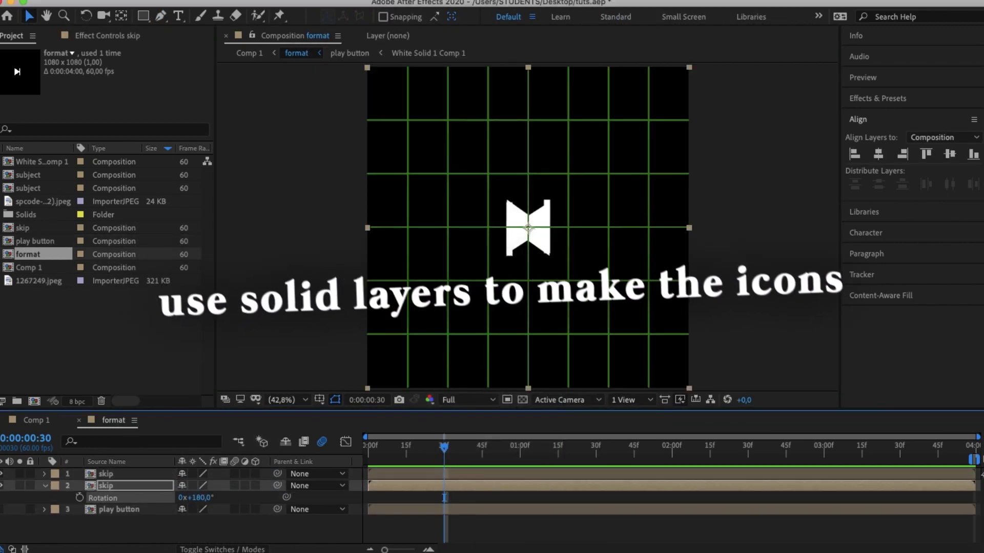
{"action": "type", "text": "back skip"}
- Name the duplicated icon 'back skip' and add a new white solid
{"action": "key", "text": "Return"}
{"action": "key", "text": "ctrl+y"}
{"action": "key", "text": "Return"}
{"action": "key", "text": "slash"}
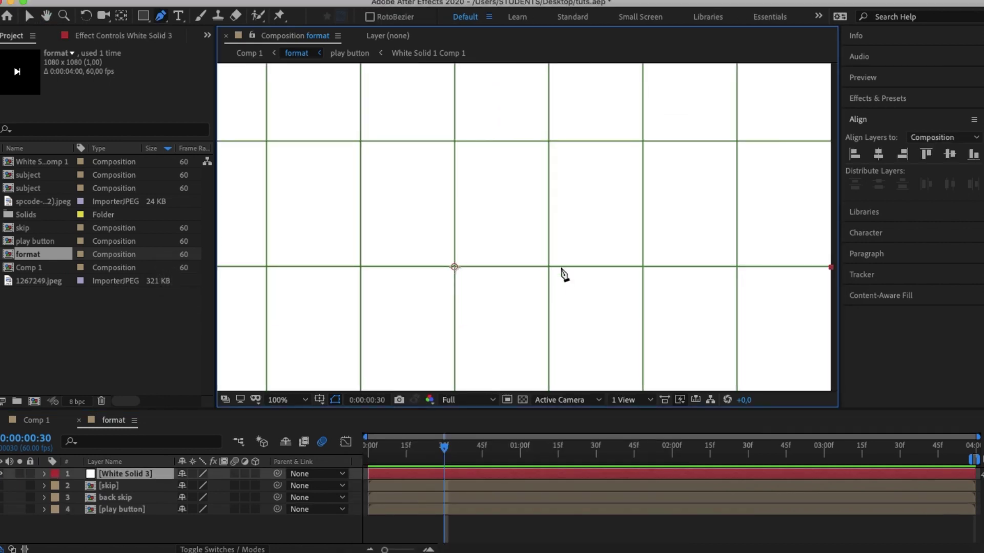
- Mask a thin solid into an arrow line, then move and tilt it into place
{"action": "left_click", "coordinate": [361, 147]}
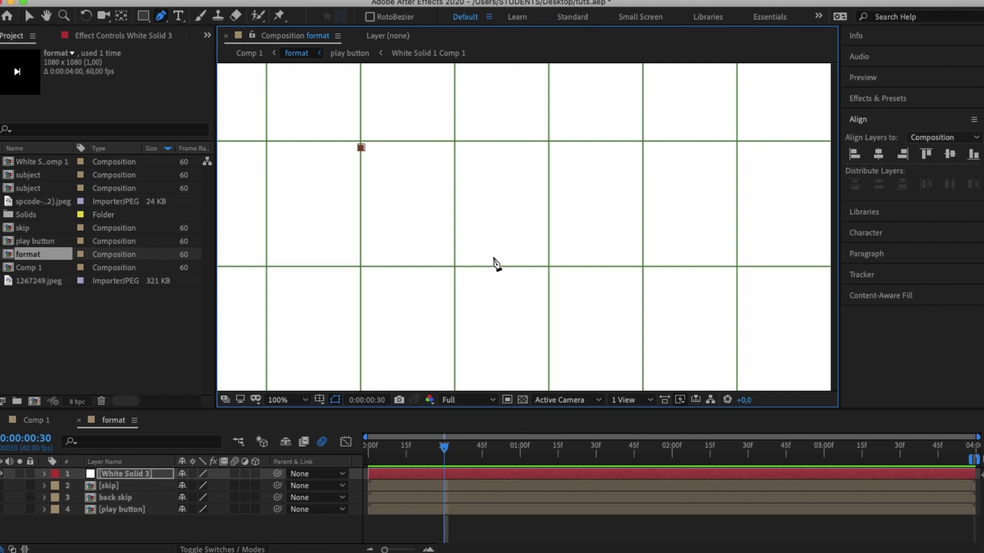
{"action": "left_click_drag", "start_coordinate": [360, 141], "coordinate": [547, 167]}
{"action": "key", "text": "v"}
{"action": "key", "text": "r"}
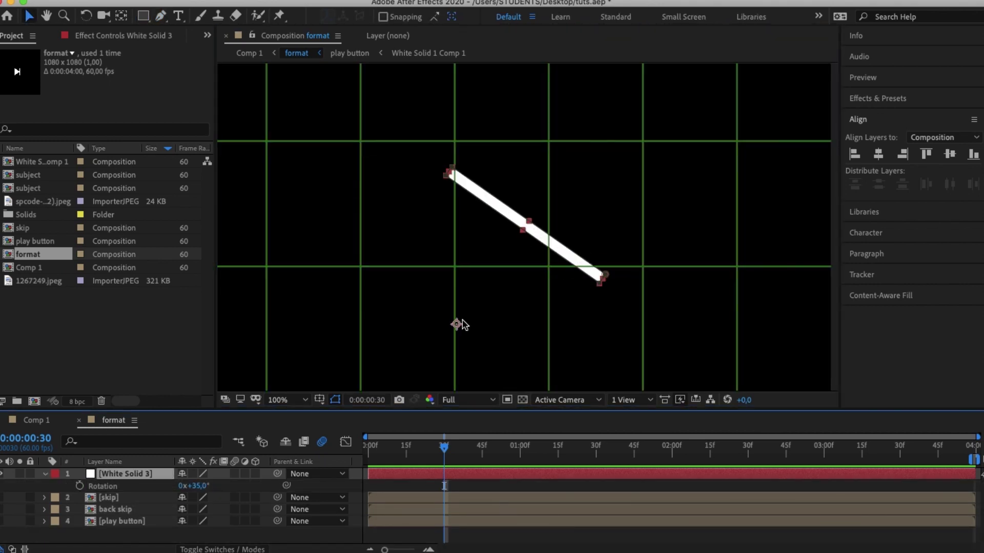
{"action": "left_click_drag", "start_coordinate": [459, 325], "coordinate": [384, 303]}
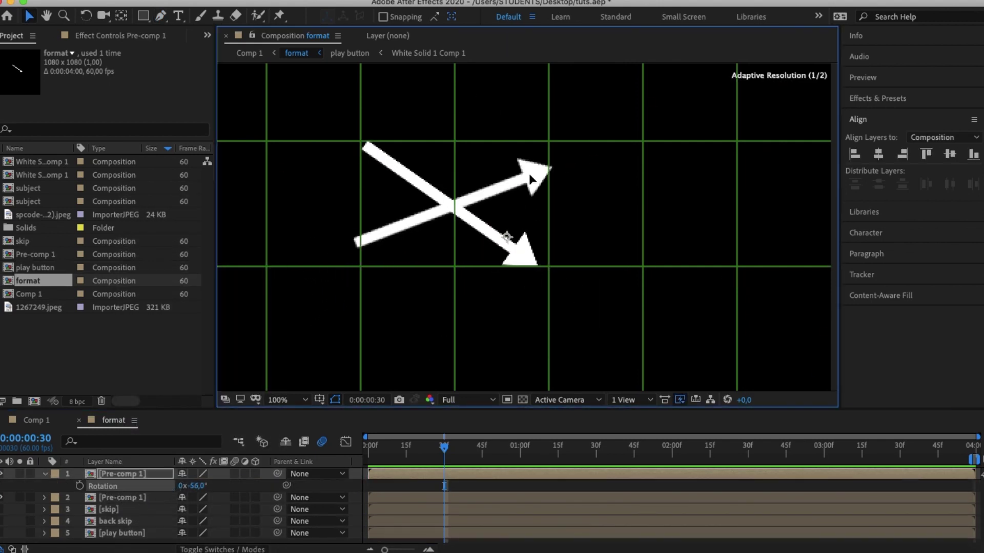
{"action": "left_click_drag", "start_coordinate": [530, 181], "coordinate": [508, 220]}
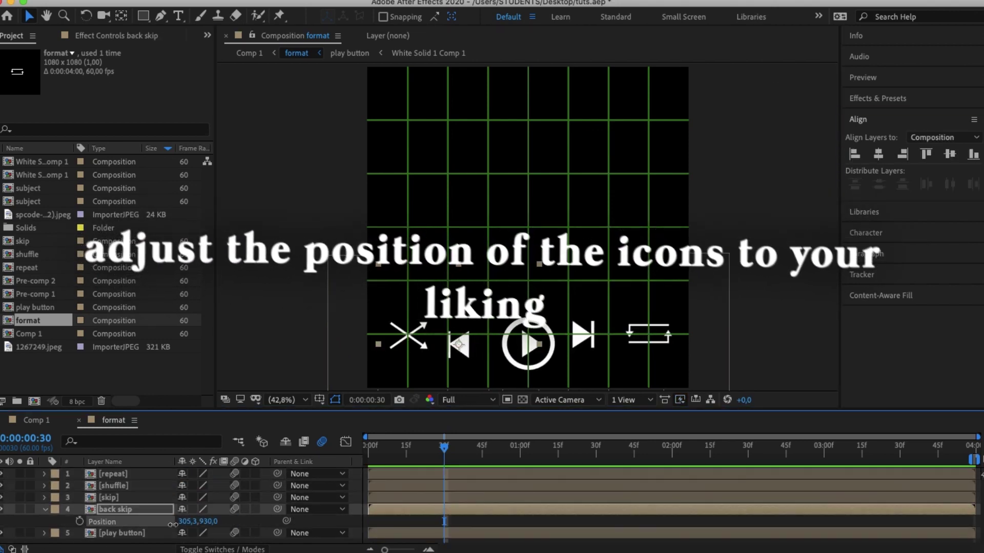
- Select the back skip icon, deselect everything, and return to Comp 1
{"action": "left_click", "coordinate": [121, 510]}
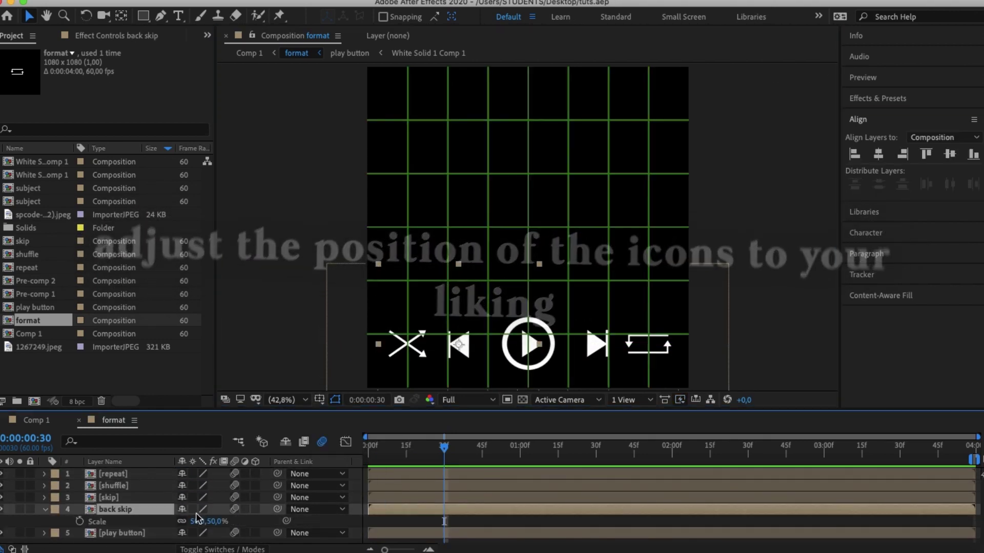
{"action": "left_click", "coordinate": [515, 544]}
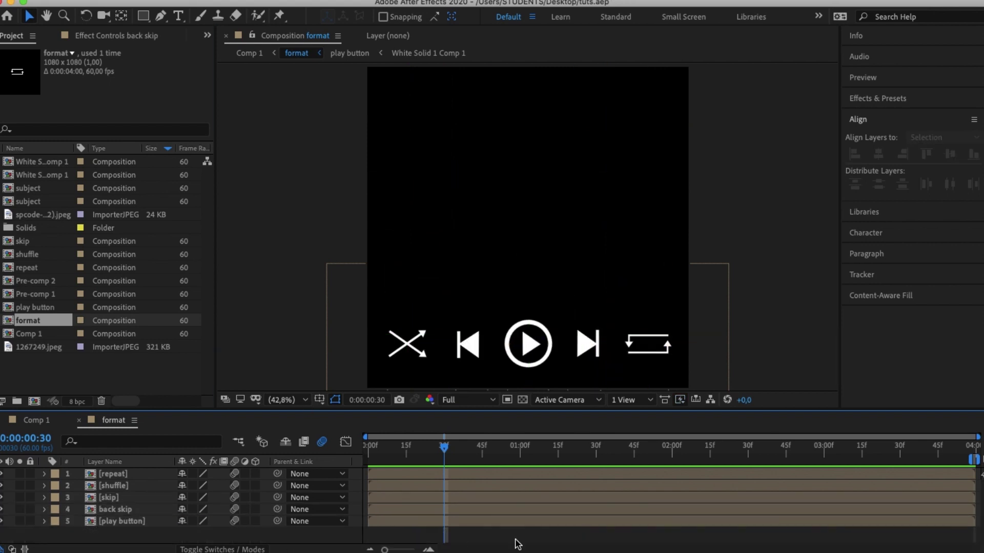
{"action": "left_click", "coordinate": [39, 421]}
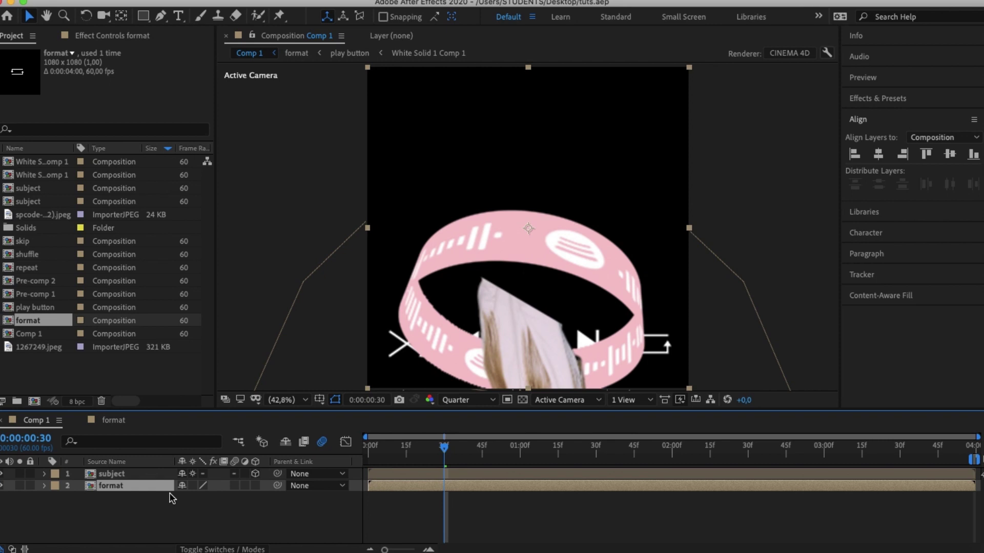
- Move the white solid beneath the subject and discard a first rectangle mask attempt
{"action": "mouse_move", "coordinate": [563, 456]}
{"action": "left_mouse_down"}
{"action": "mouse_move", "coordinate": [852, 476]}
{"action": "mouse_move", "coordinate": [935, 469]}
{"action": "left_mouse_up"}
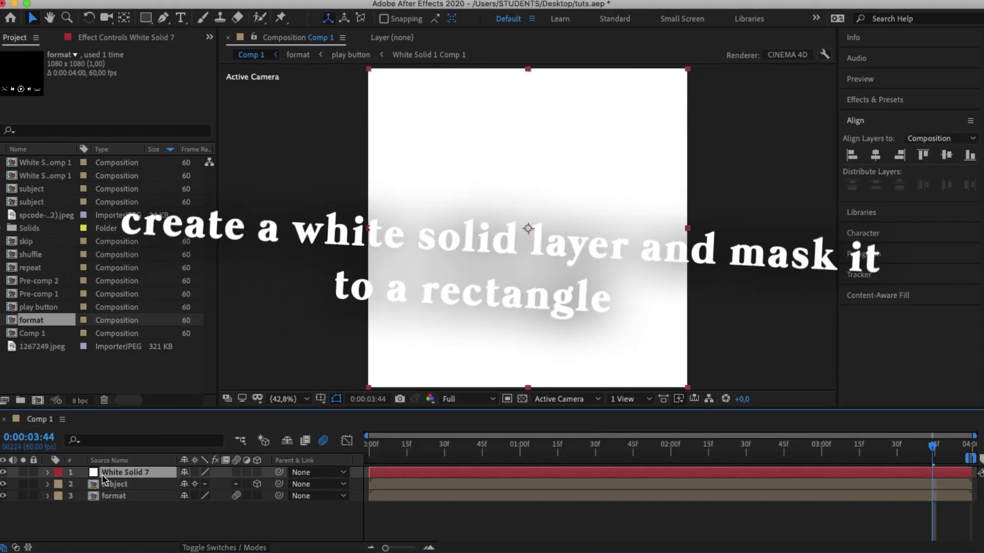
{"action": "key", "text": "ctrl+bracketleft"}
{"action": "key", "text": "q"}
{"action": "left_click_drag", "start_coordinate": [422, 105], "coordinate": [642, 284]}
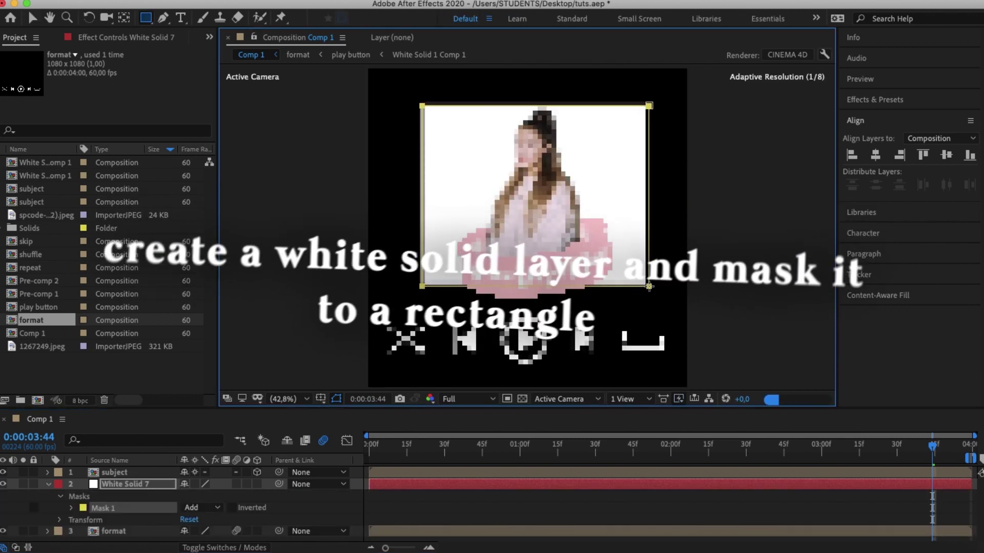
{"action": "key", "text": "Delete"}
- With the proportional grid on, mask the solid to a rectangle above the controls
{"action": "left_click", "coordinate": [320, 399]}
{"action": "left_click", "coordinate": [339, 424]}
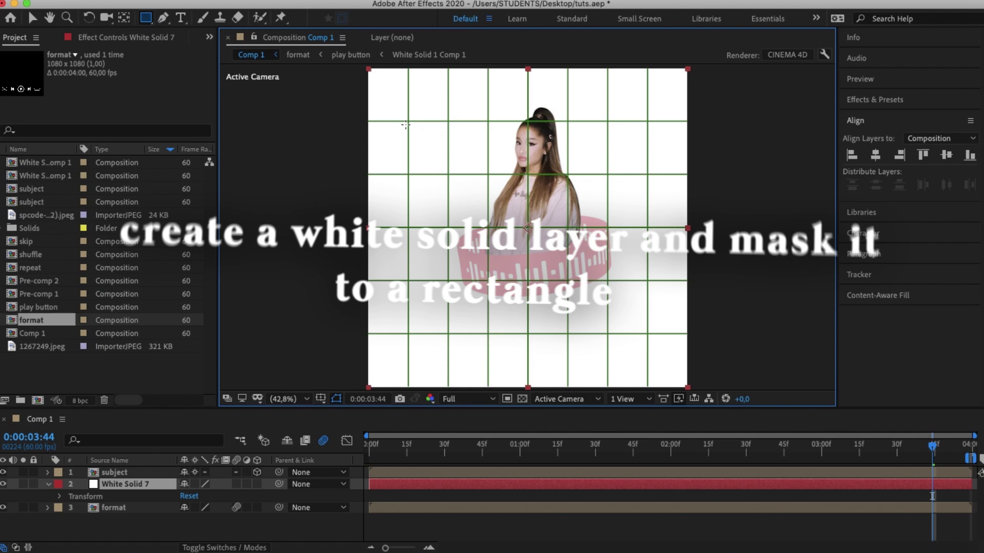
{"action": "key", "text": "ctrl+z"}
{"action": "key", "text": "ctrl+shift+z"}
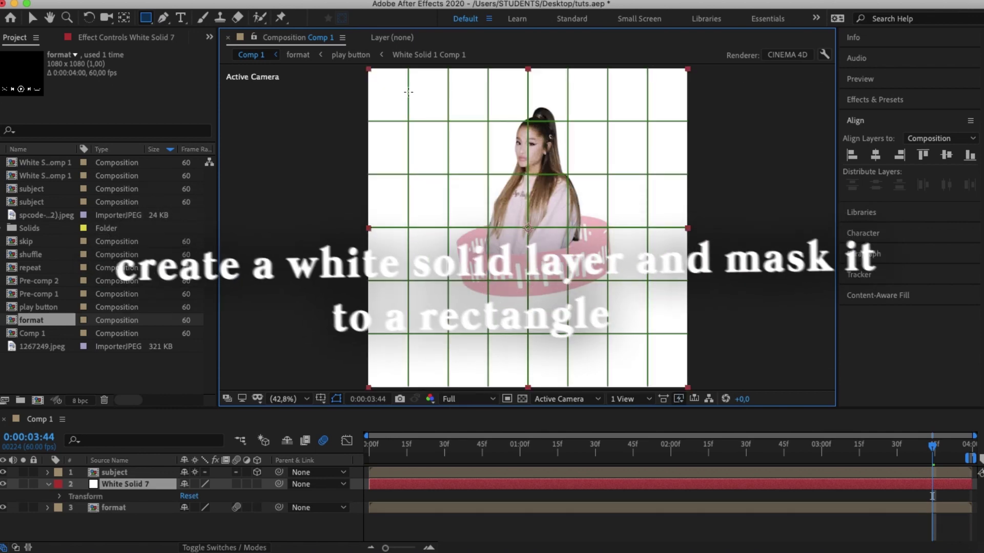
{"action": "left_click_drag", "start_coordinate": [408, 92], "coordinate": [644, 262]}
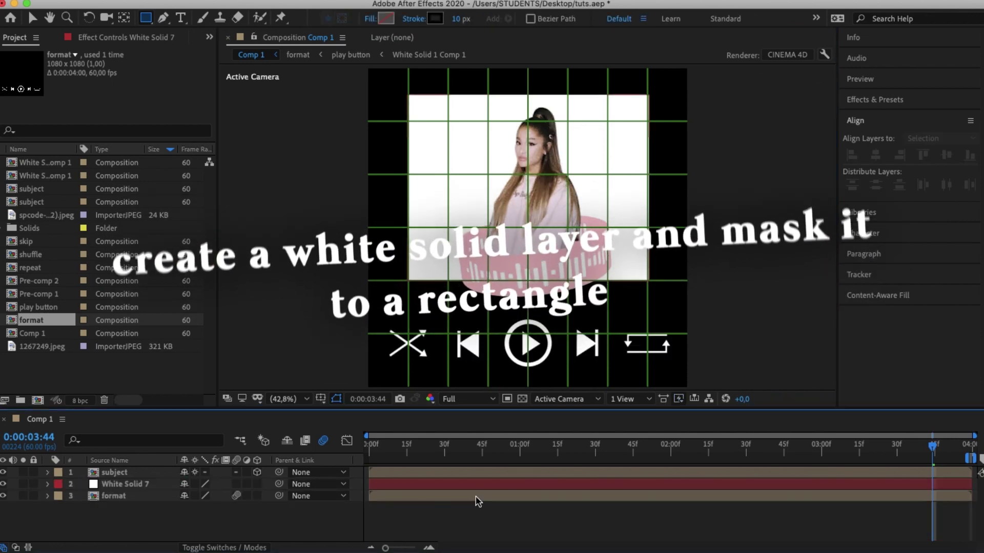
{"action": "left_click", "coordinate": [445, 472]}
{"action": "left_click", "coordinate": [321, 398]}
{"action": "left_click", "coordinate": [352, 428]}
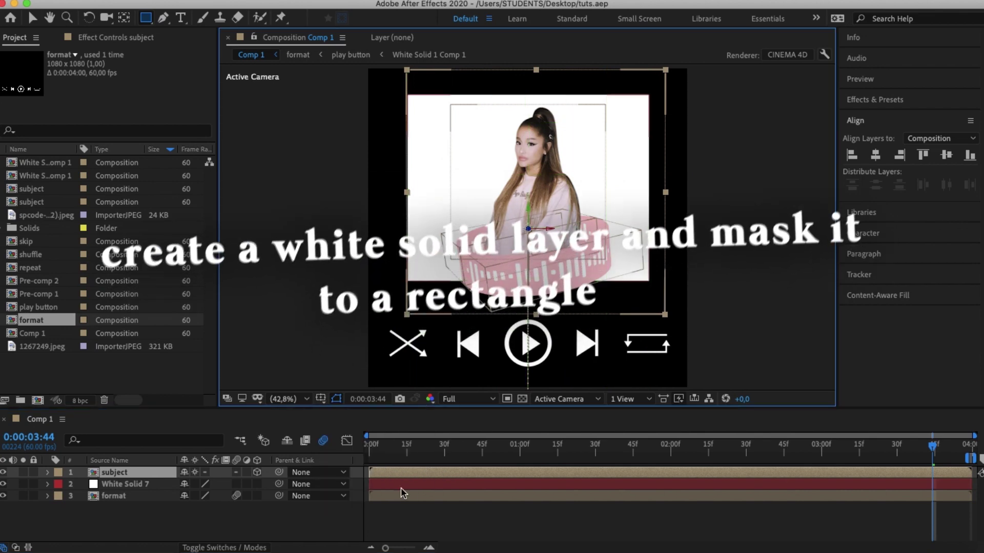
- Keyframe the subject's Scale down to about 70% and raise its Position
{"action": "key", "text": "v"}
{"action": "key", "text": "s"}
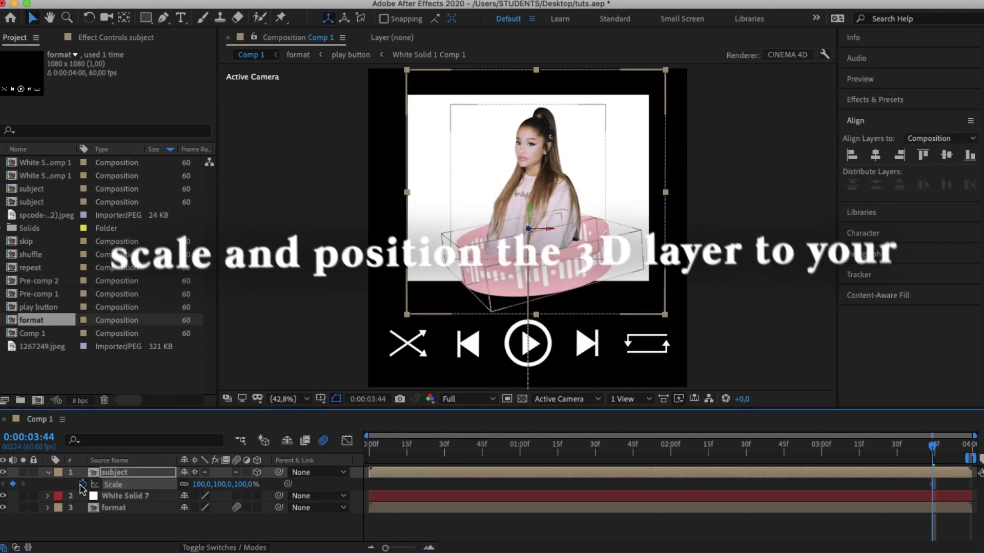
{"action": "key", "text": "shift+p"}
{"action": "key", "text": "shift+r"}
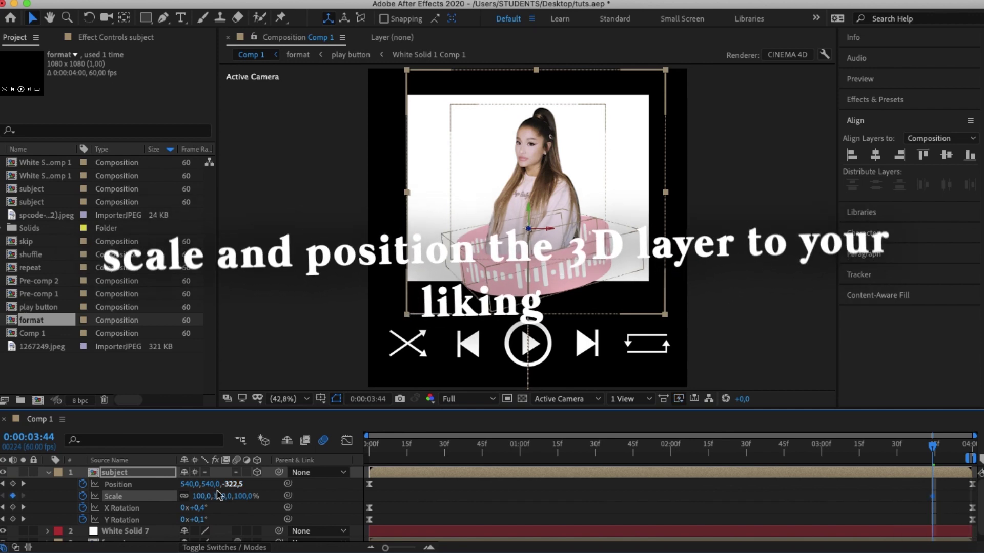
{"action": "left_click_drag", "start_coordinate": [219, 496], "coordinate": [184, 496]}
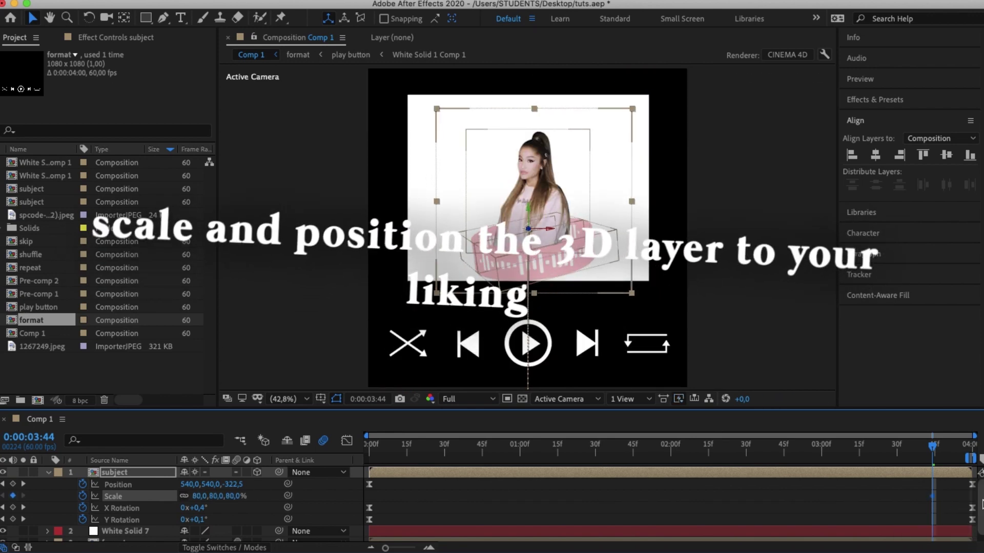
{"action": "left_click_drag", "start_coordinate": [958, 486], "coordinate": [933, 484]}
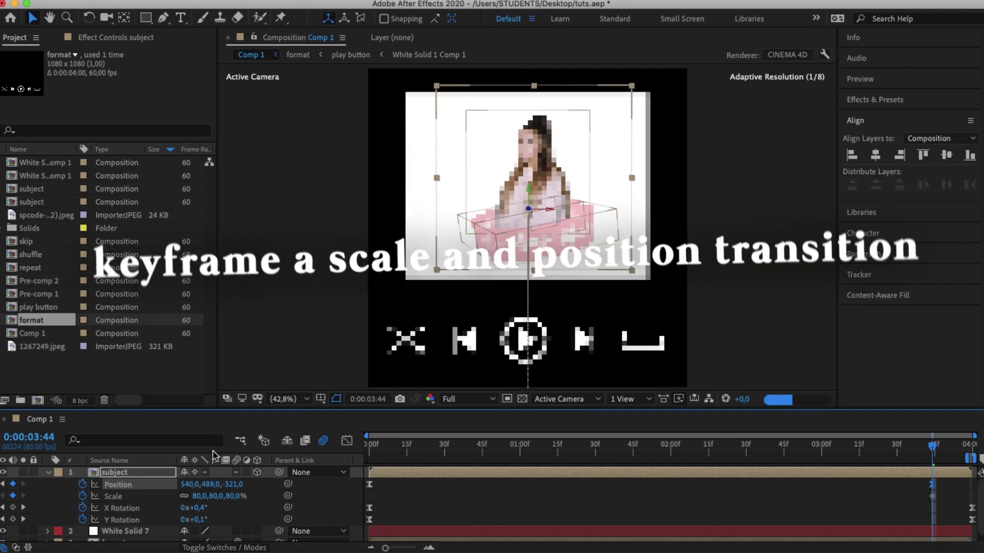
{"action": "mouse_move", "coordinate": [202, 496]}
{"action": "left_mouse_down"}
{"action": "mouse_move", "coordinate": [184, 495]}
{"action": "mouse_move", "coordinate": [204, 485]}
{"action": "mouse_move", "coordinate": [188, 484]}
{"action": "left_mouse_up"}
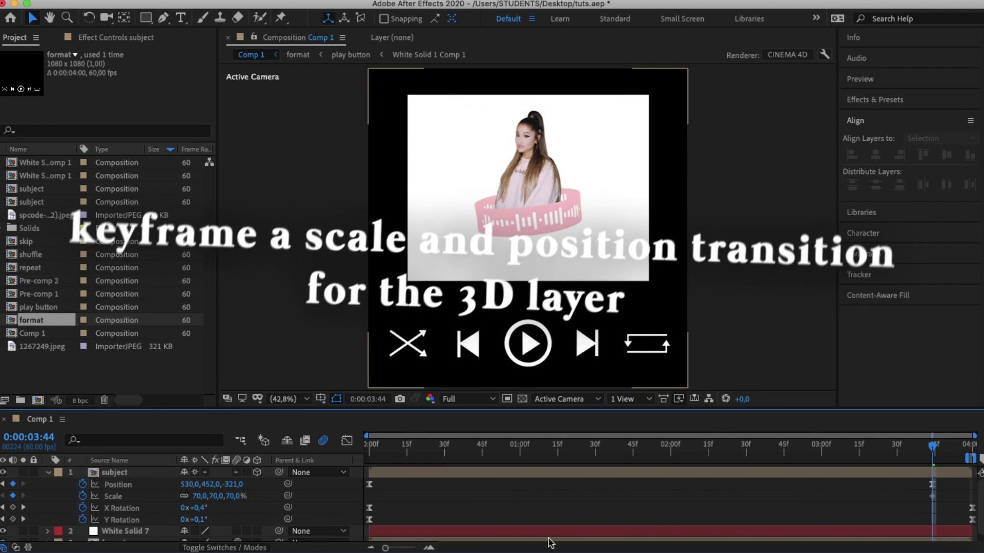
{"action": "left_click_drag", "start_coordinate": [370, 497], "coordinate": [978, 503]}
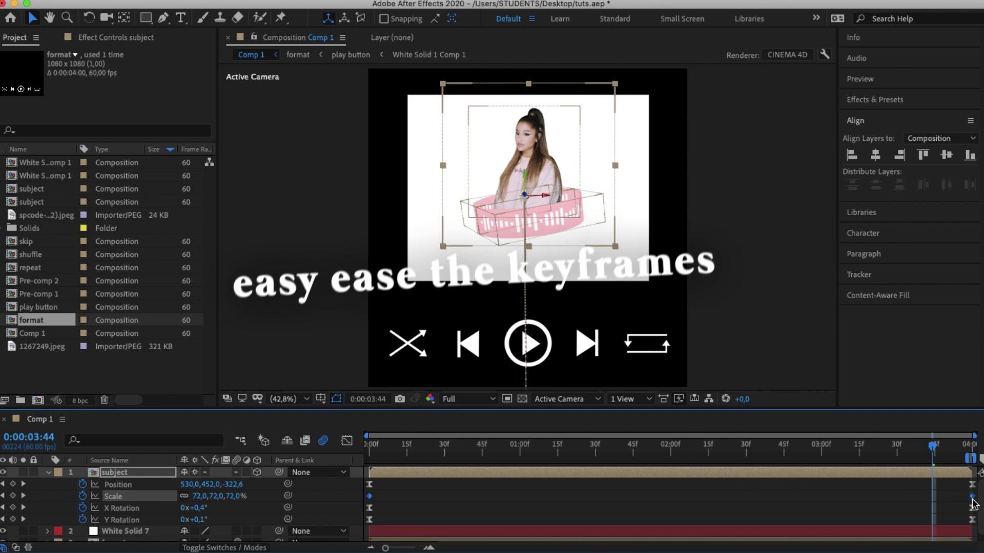
- Apply Easy Ease to the subject's keyframes and lengthen the influence in the Graph Editor
{"action": "right_click", "coordinate": [973, 504]}
{"action": "left_click", "coordinate": [658, 463]}
{"action": "key", "text": "shift+F3"}
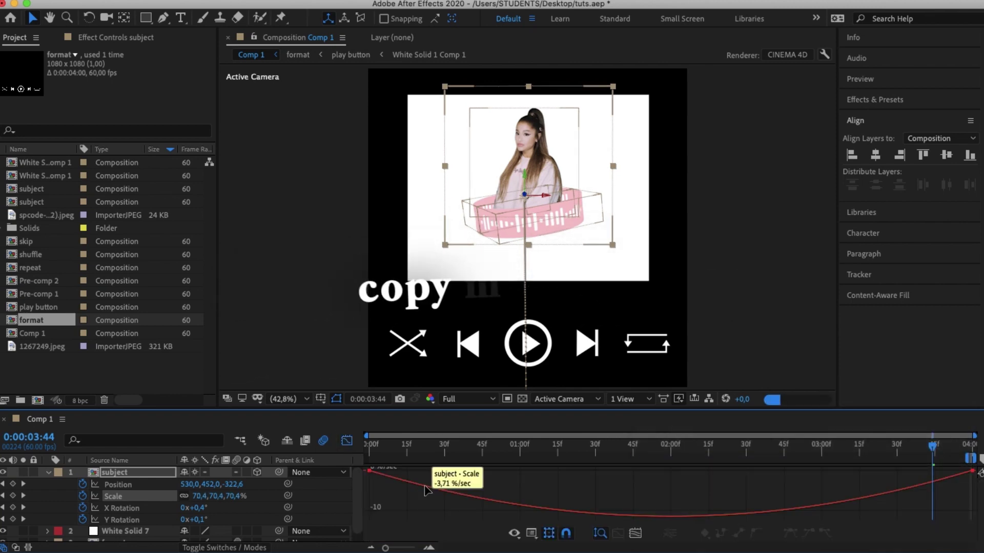
{"action": "left_click_drag", "start_coordinate": [427, 491], "coordinate": [285, 480]}
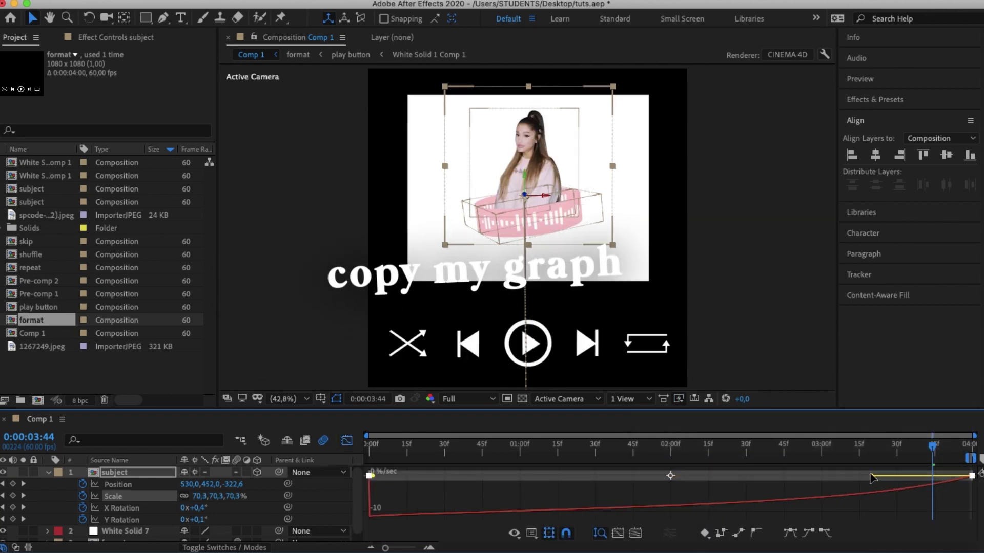
{"action": "key", "text": "shift+F3"}
{"action": "left_click", "coordinate": [452, 511]}
{"action": "key", "text": "u"}
- Preview the animation, switch to full resolution, and select White Solid 7
{"action": "key", "text": "space"}
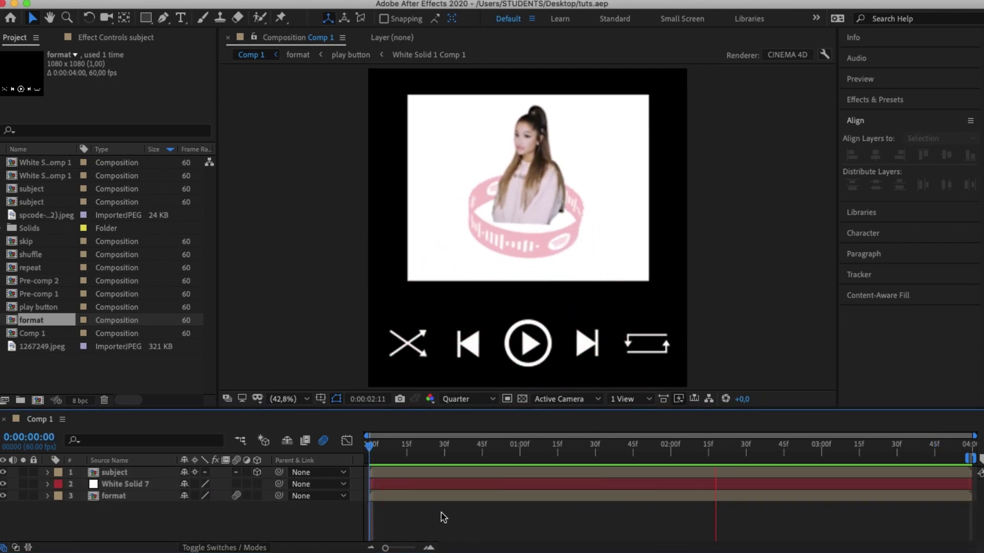
{"action": "key", "text": "space"}
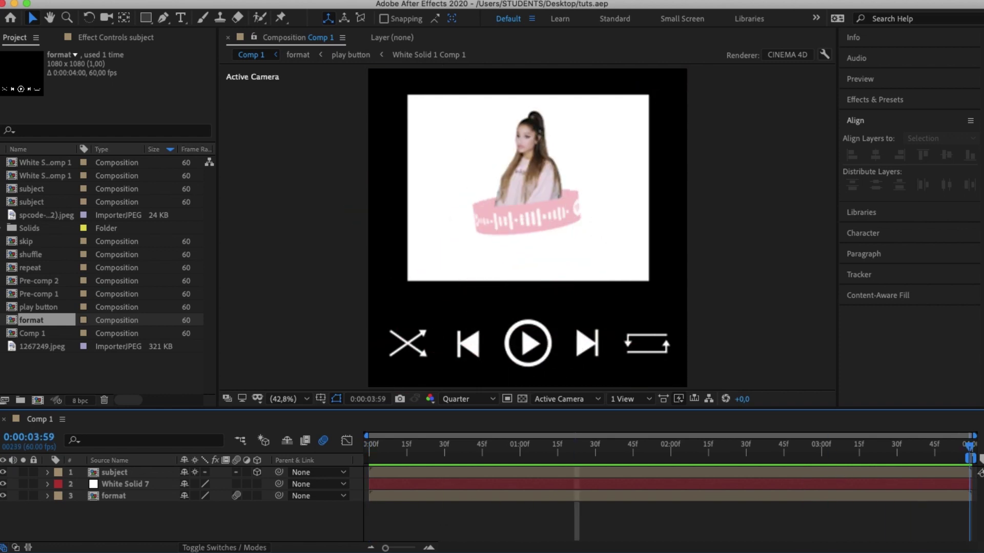
{"action": "left_click", "coordinate": [469, 399]}
{"action": "left_click", "coordinate": [461, 428]}
{"action": "left_click", "coordinate": [508, 485]}
- Move the white solid into the format composition and pre-compose it
{"action": "key", "text": "Delete"}
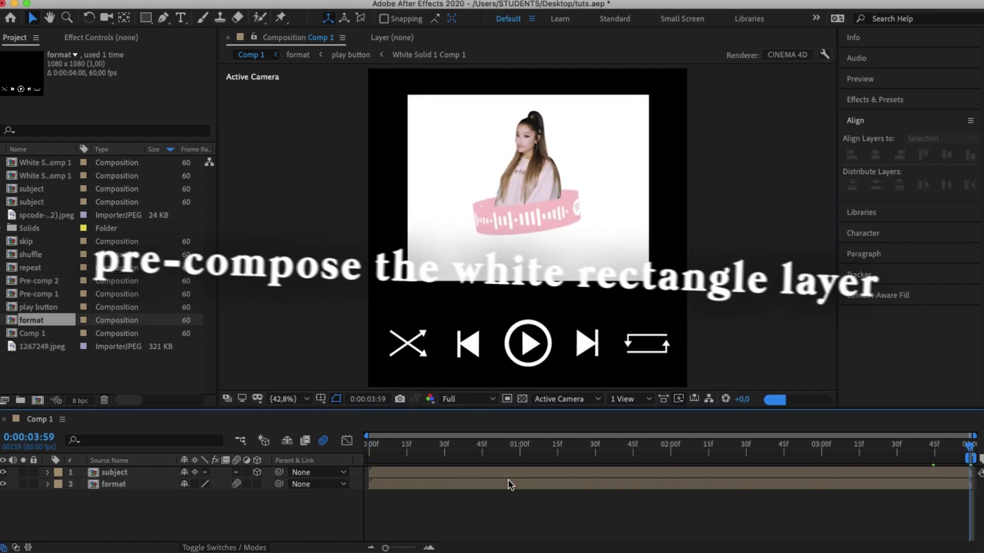
{"action": "double_click", "coordinate": [507, 485]}
{"action": "key", "text": "ctrl+v"}
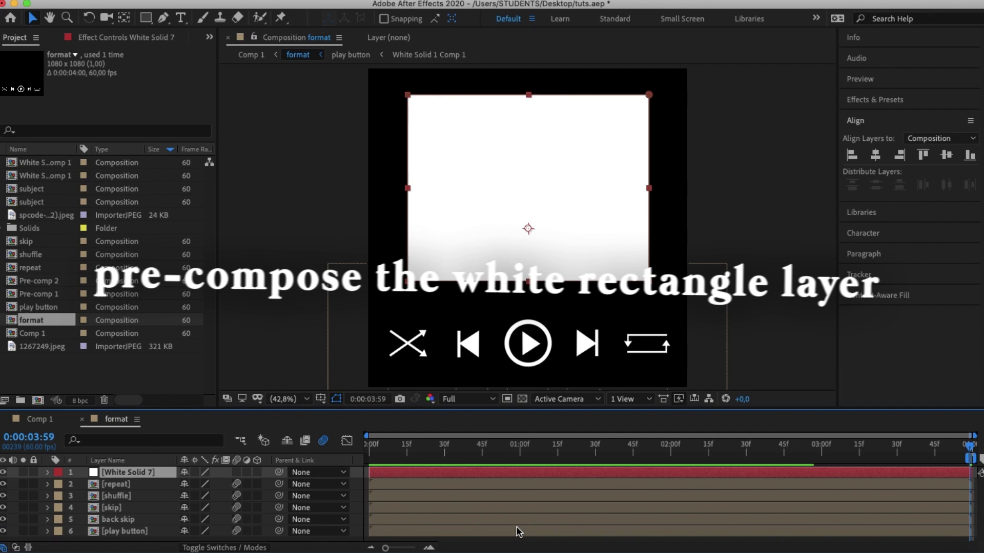
{"action": "right_click", "coordinate": [488, 474]}
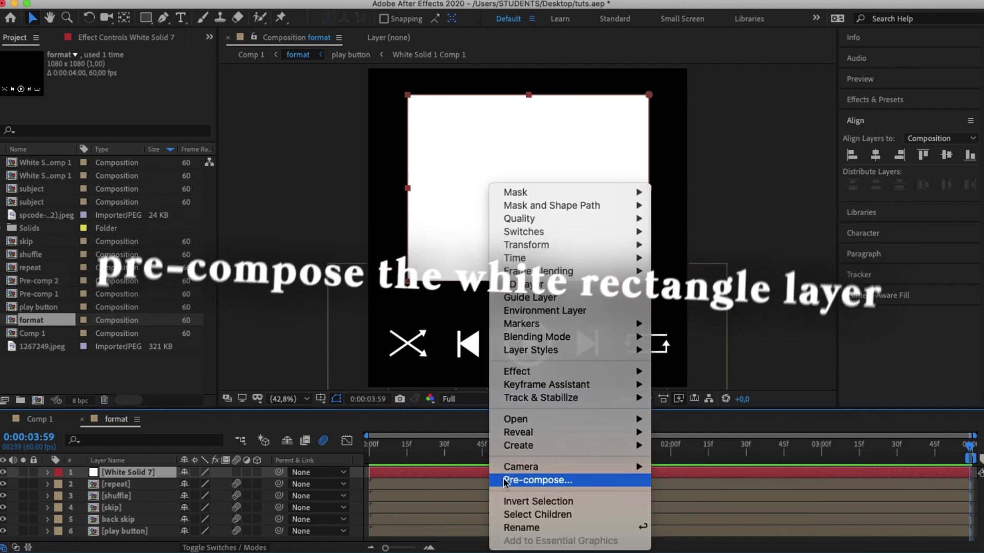
{"action": "left_click", "coordinate": [504, 478]}
{"action": "key", "text": "Return"}
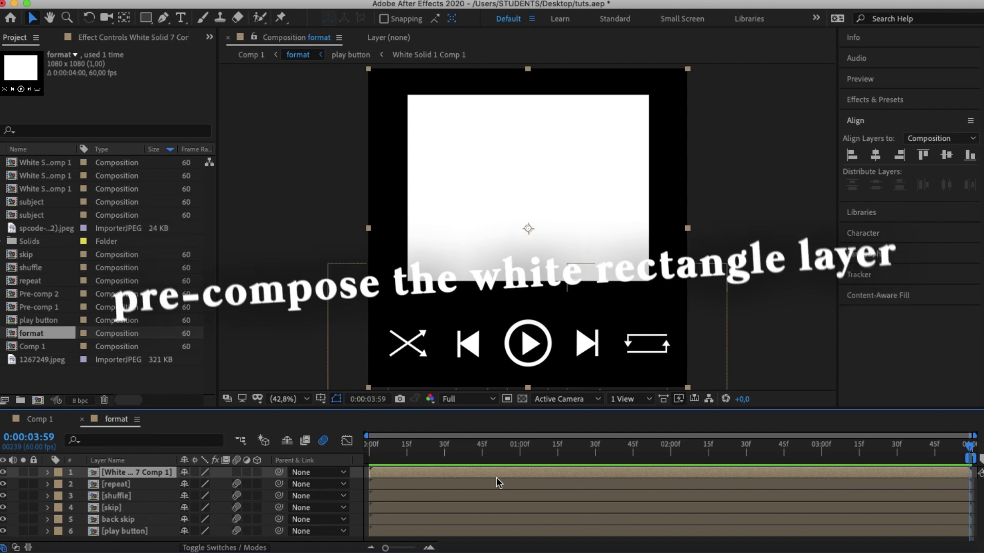
- Give the white layer's mask a -30 px expansion and invert it
{"action": "double_click", "coordinate": [487, 474]}
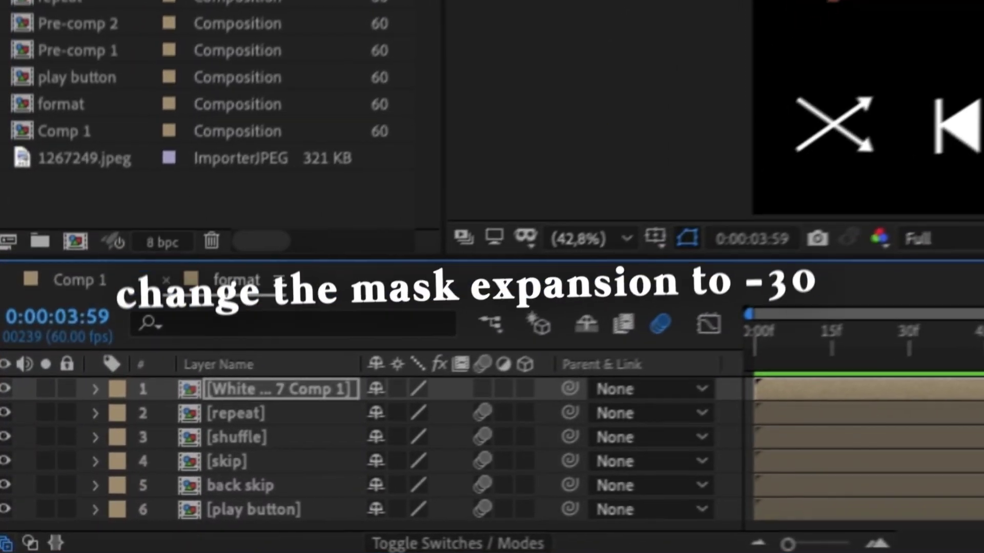
{"action": "key", "text": "m"}
{"action": "left_click", "coordinate": [152, 410]}
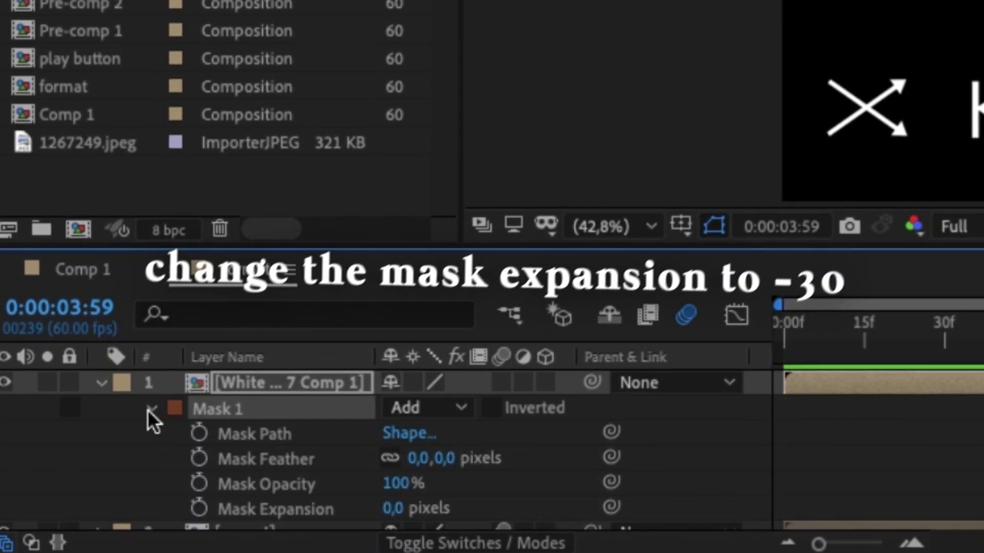
{"action": "left_click_drag", "start_coordinate": [392, 509], "coordinate": [359, 511]}
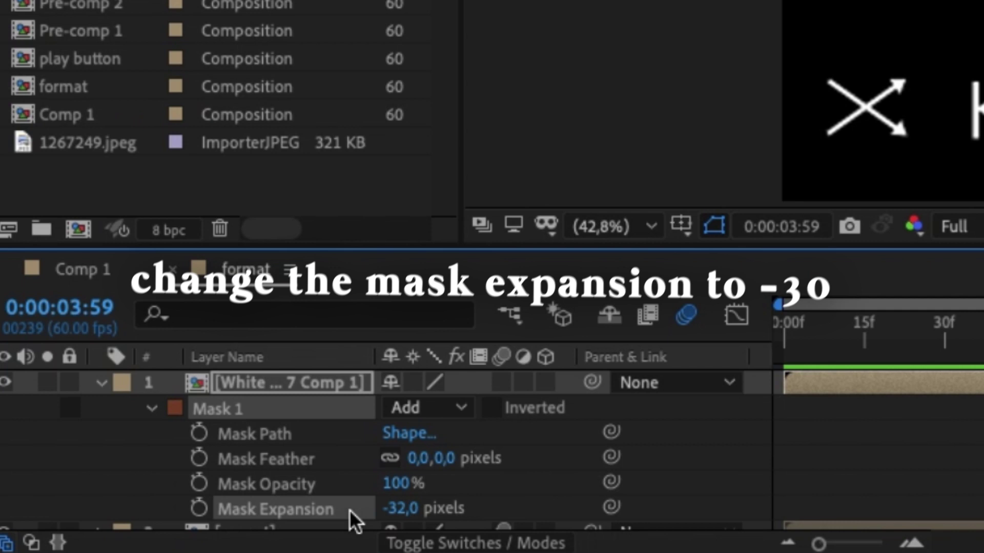
{"action": "left_click", "coordinate": [492, 408]}
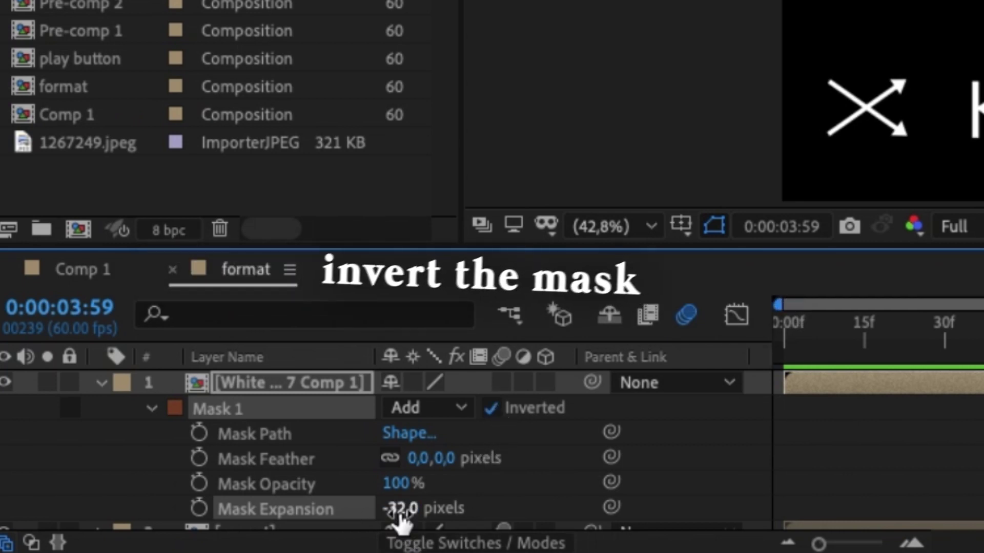
{"action": "left_click", "coordinate": [403, 508]}
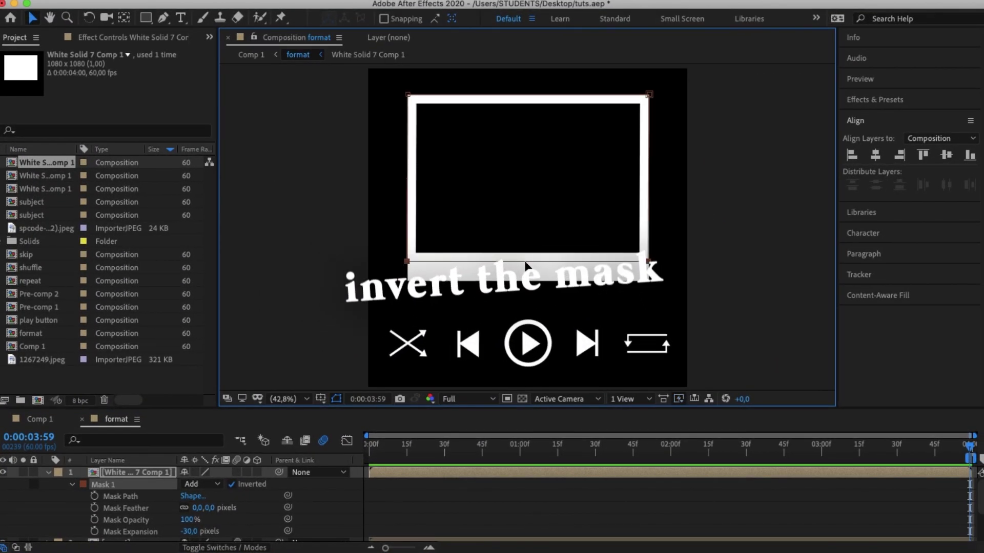
- Check Comp 1, then pre-compose the frame layer as 'polaroid'
{"action": "left_click", "coordinate": [38, 418]}
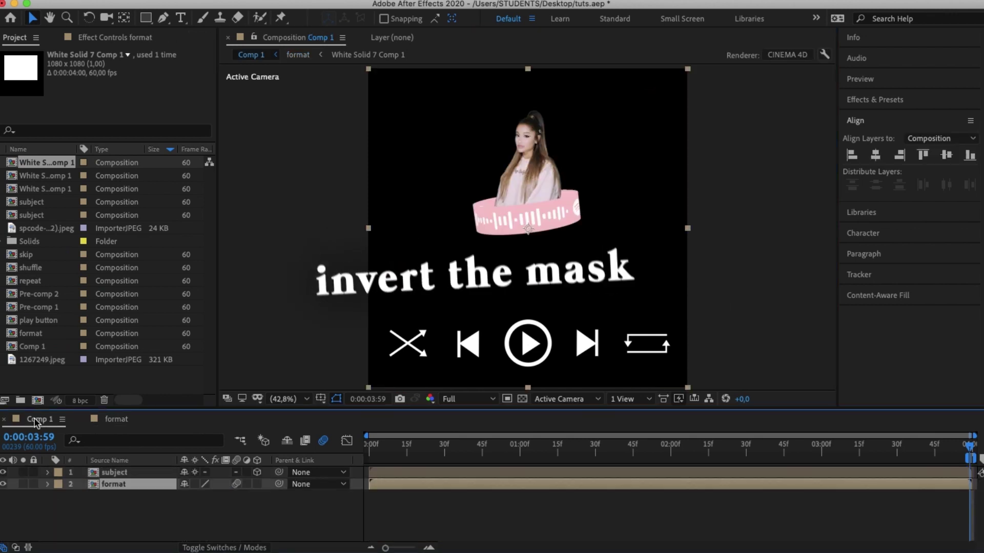
{"action": "left_click", "coordinate": [112, 420]}
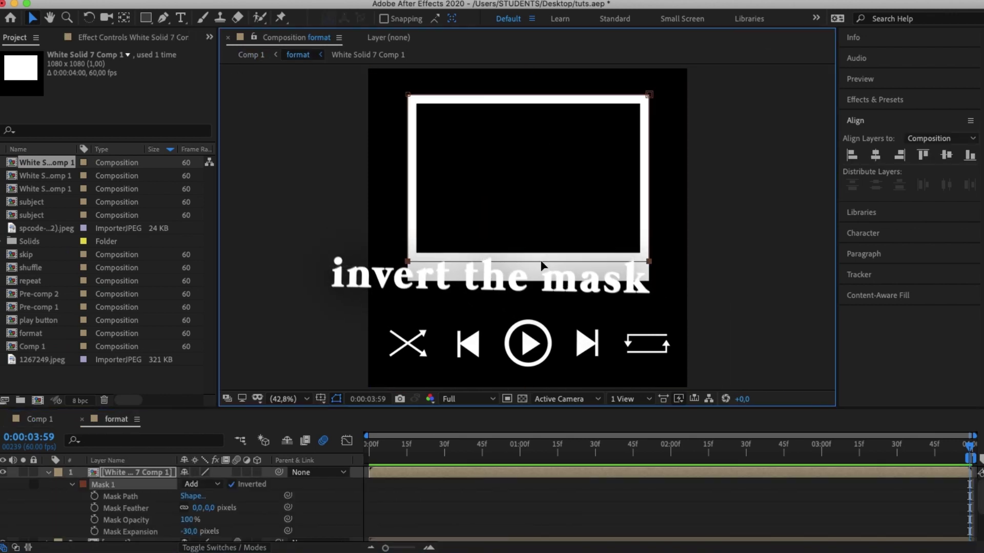
{"action": "right_click", "coordinate": [131, 473]}
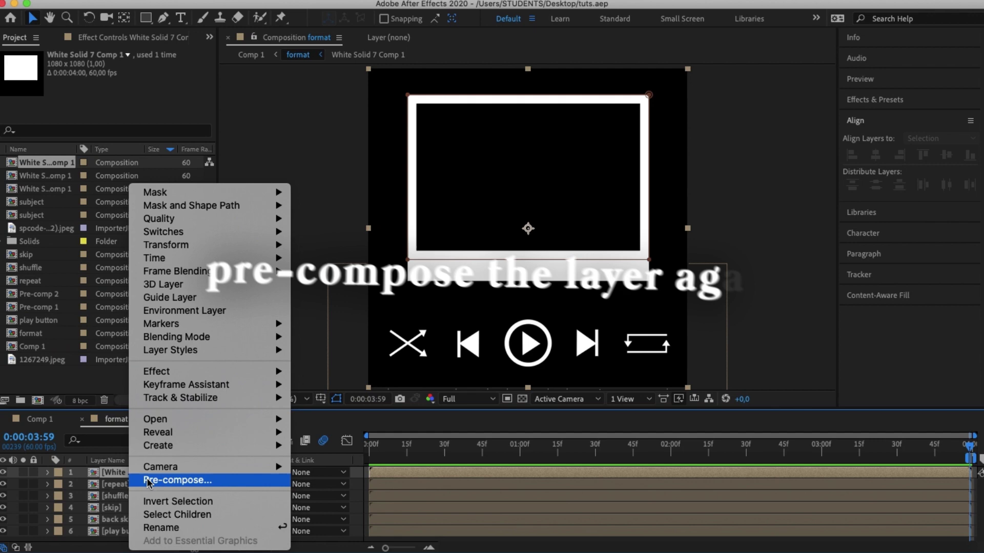
{"action": "left_click", "coordinate": [148, 480]}
{"action": "type", "text": "polaroids"}
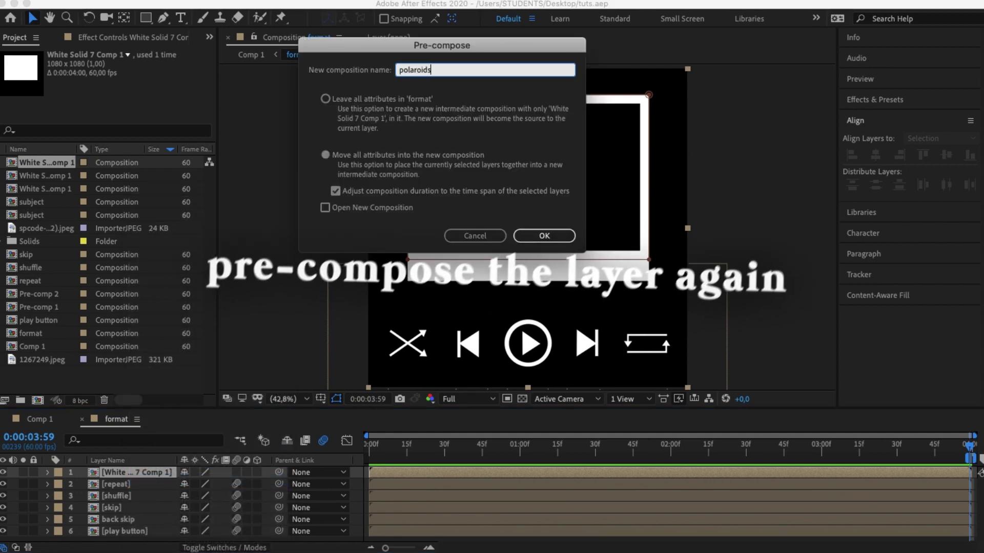
{"action": "key", "text": "BackSpace"}
{"action": "key", "text": "Return"}
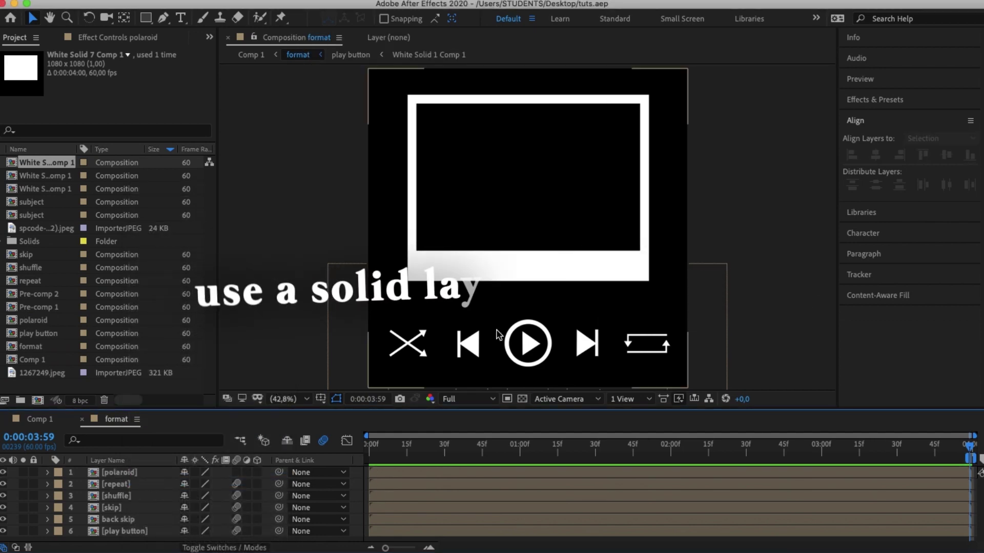
- Mask a new white solid into a thin horizontal line just below the frame
{"action": "key", "text": "super+y"}
{"action": "key", "text": "Return"}
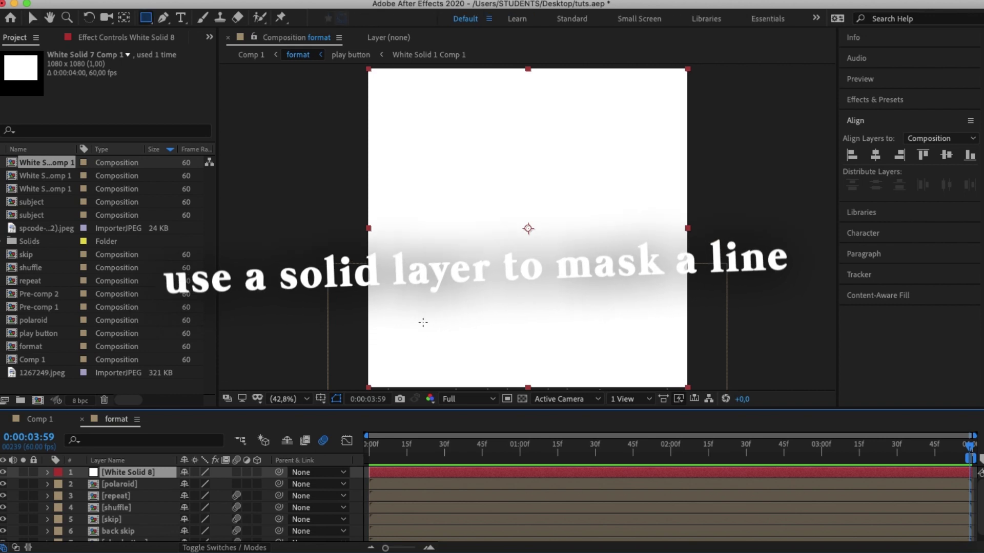
{"action": "key", "text": "alt+apostrophe"}
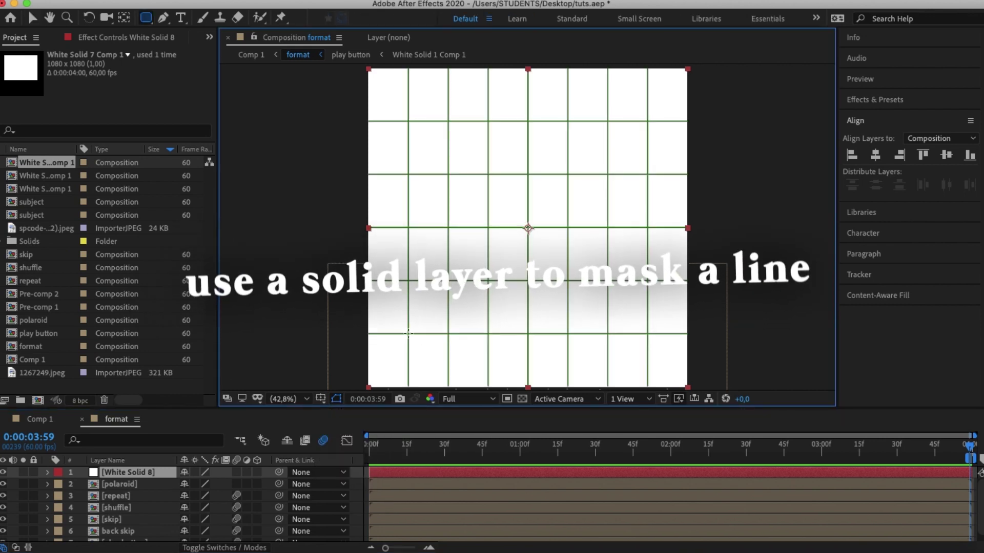
{"action": "left_click_drag", "start_coordinate": [409, 333], "coordinate": [648, 333]}
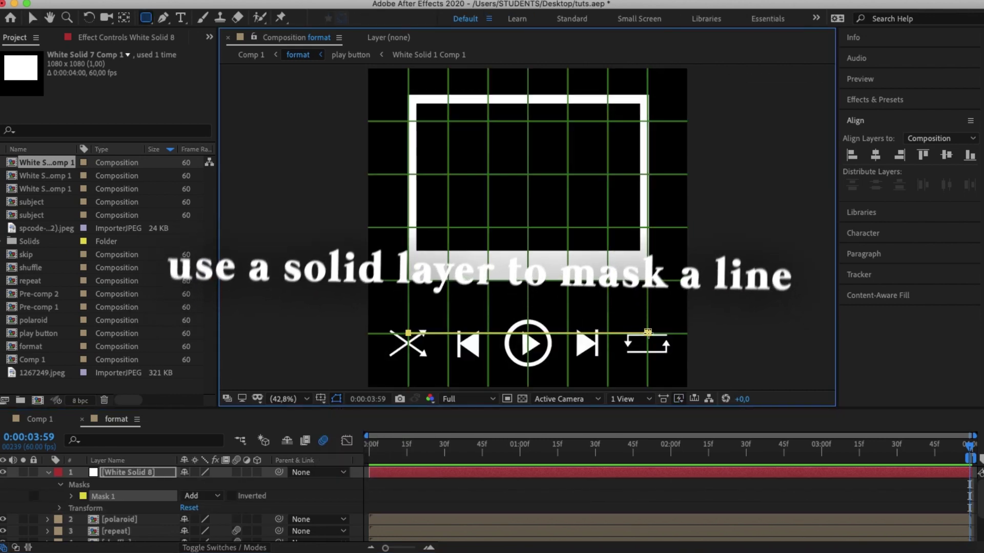
{"action": "left_click", "coordinate": [557, 475]}
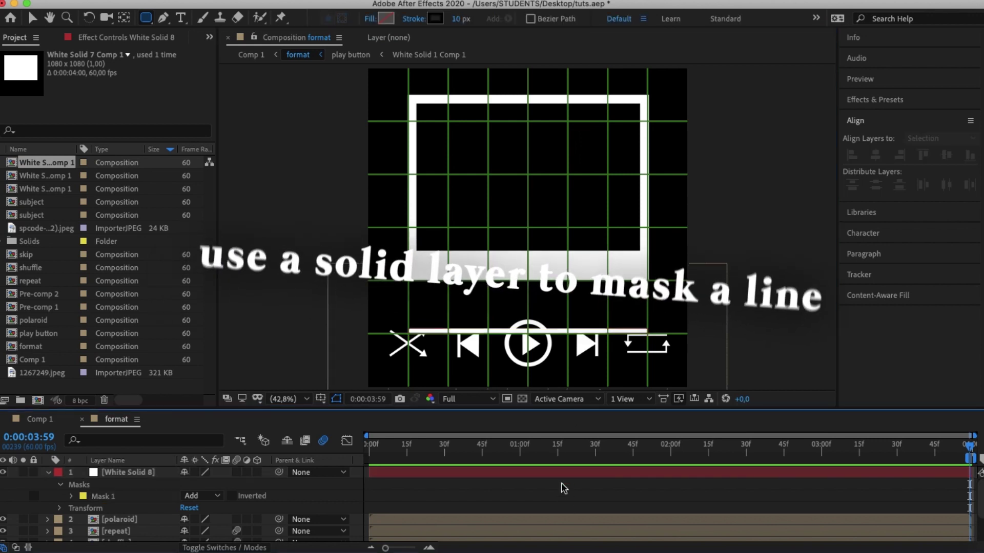
{"action": "key", "text": "p"}
{"action": "left_click_drag", "start_coordinate": [210, 484], "coordinate": [162, 475]}
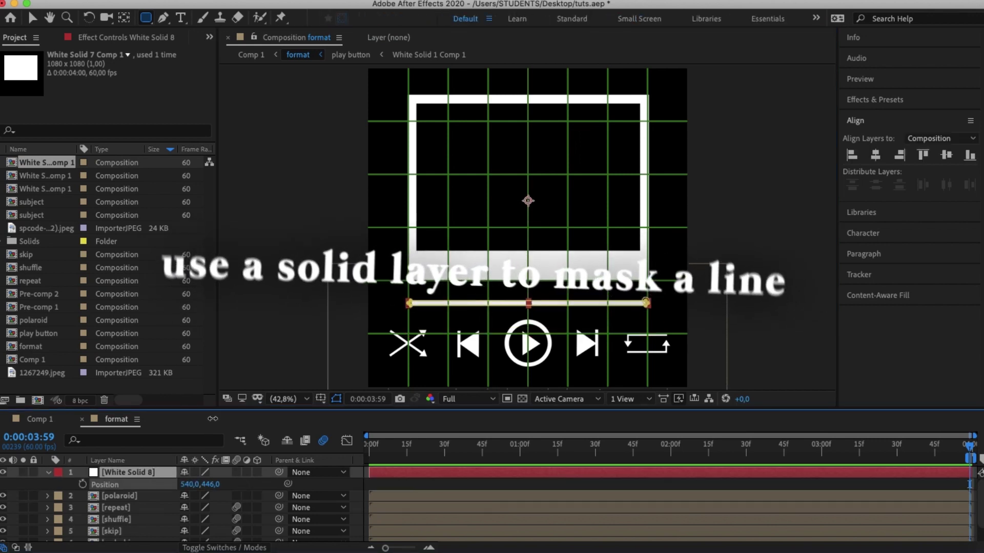
{"action": "left_click", "coordinate": [336, 399]}
{"action": "left_click", "coordinate": [362, 424]}
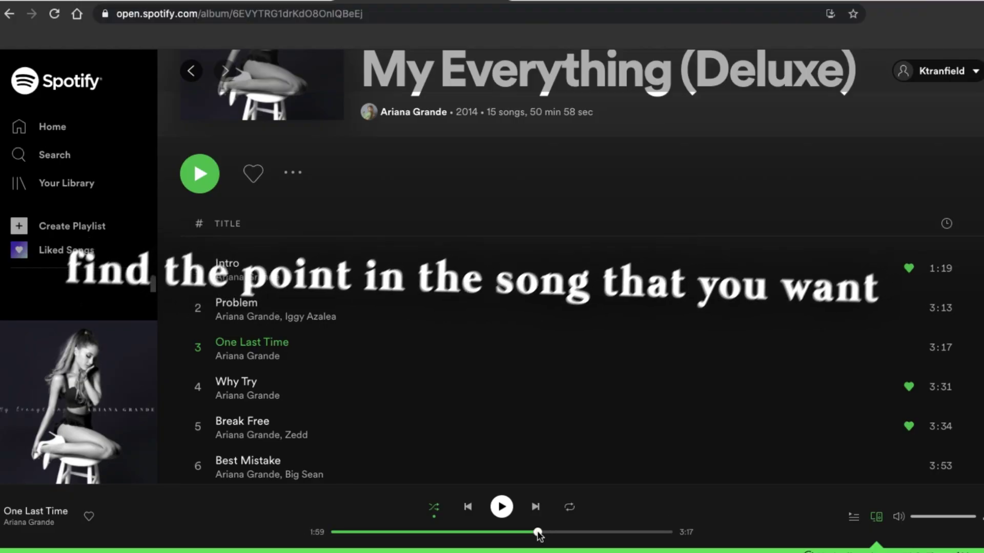
- Seek 'One Last Time' to about 2:24 of 3:17
{"action": "left_click", "coordinate": [537, 532]}
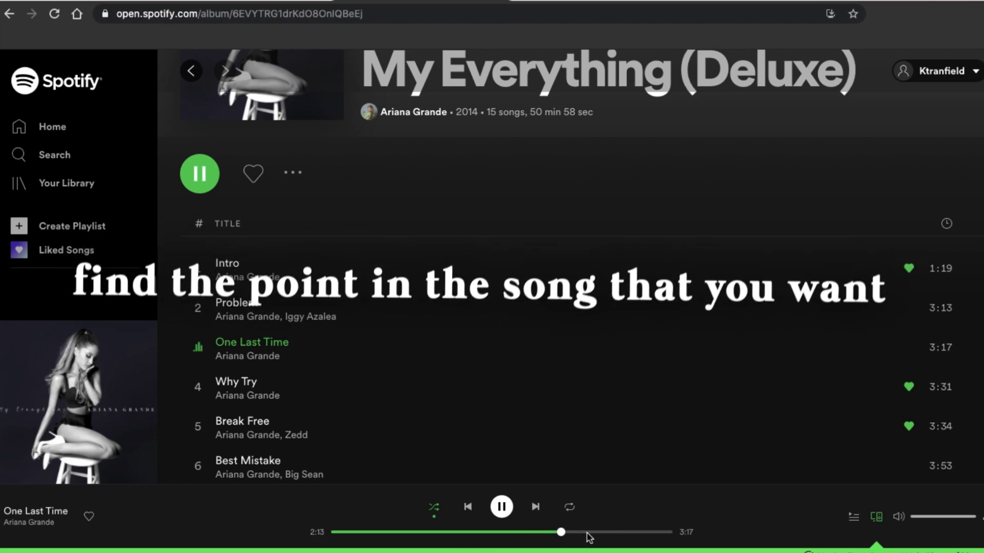
{"action": "left_click_drag", "start_coordinate": [587, 536], "coordinate": [585, 536]}
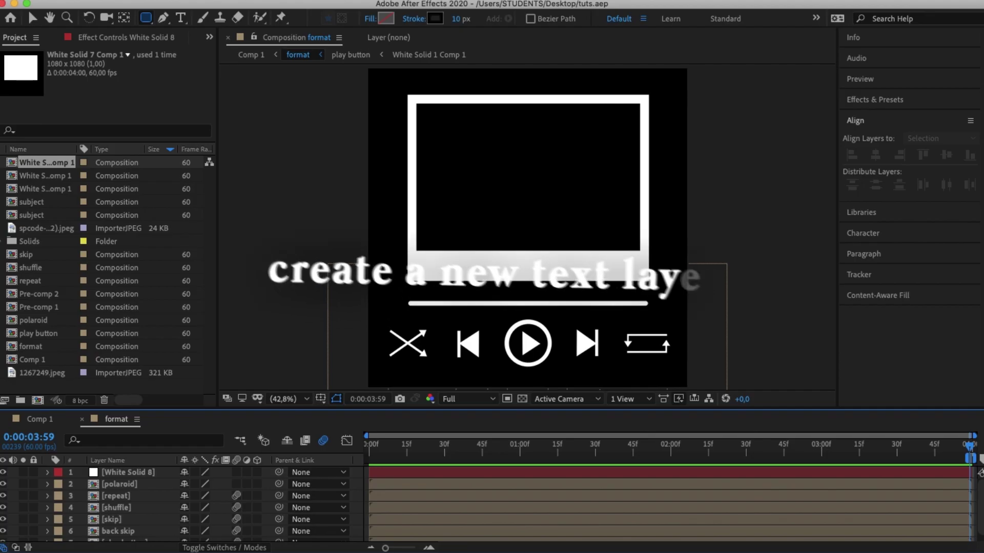
- Add a white 2:34 time text layer in the LEMON MILK font
{"action": "right_click", "coordinate": [227, 254]}
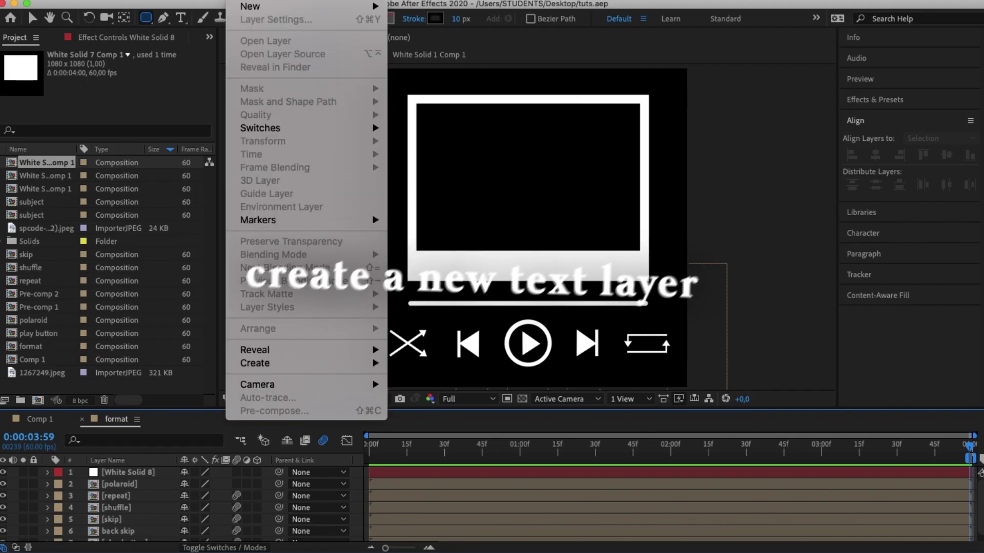
{"action": "mouse_move", "coordinate": [292, 6]}
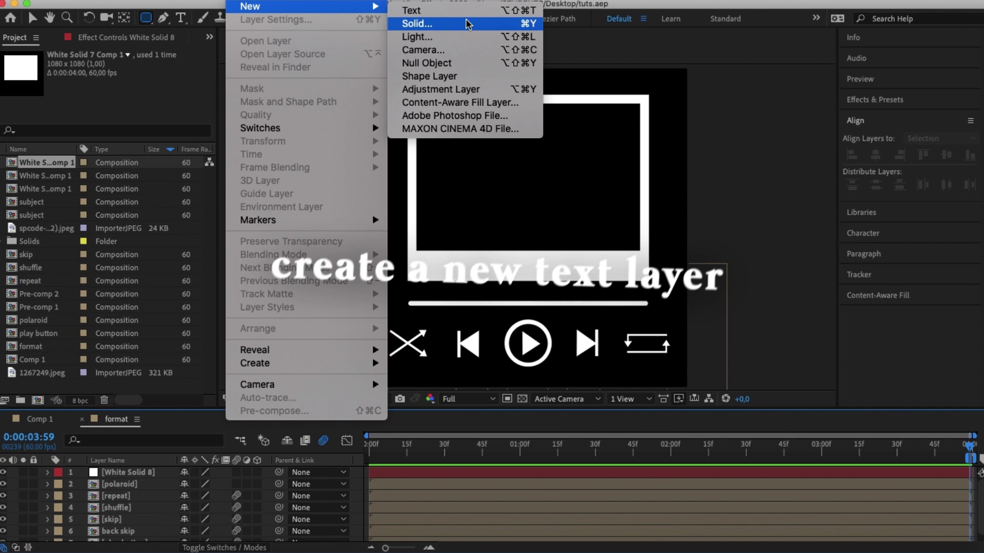
{"action": "left_click", "coordinate": [464, 17]}
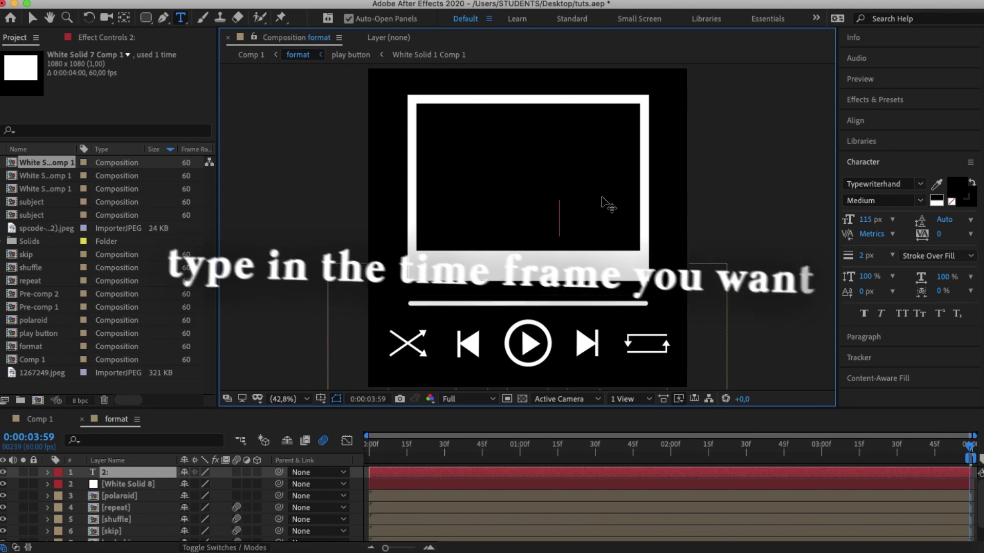
{"action": "type", "text": "34"}
{"action": "left_click", "coordinate": [939, 192]}
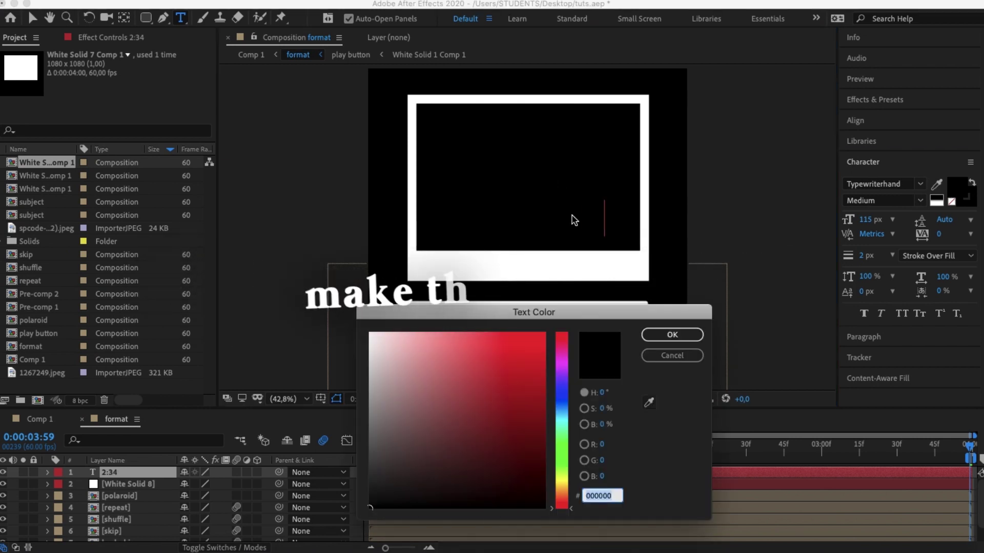
{"action": "key", "text": "Return"}
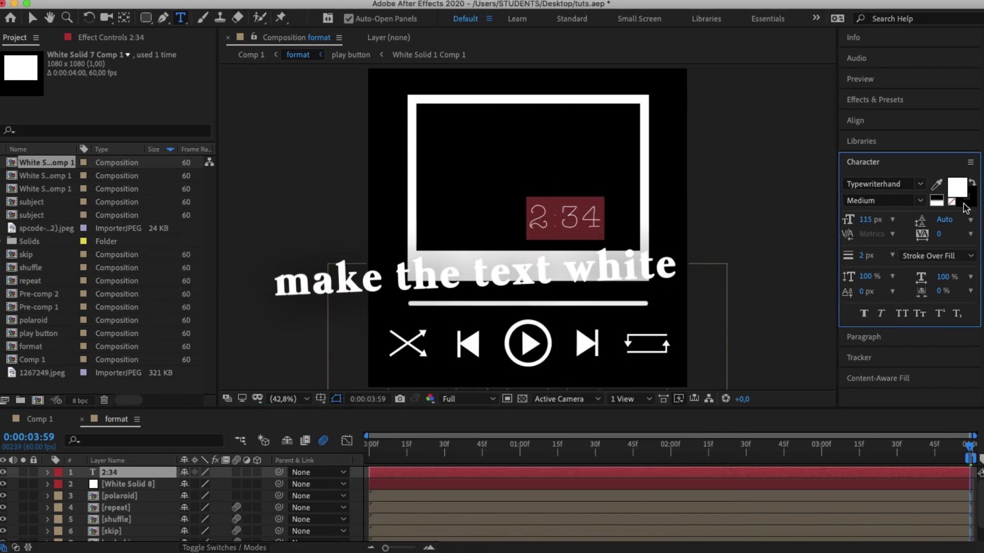
{"action": "left_click", "coordinate": [919, 184]}
{"action": "scroll", "coordinate": [878, 302], "scroll_direction": "up", "scroll_amount": 5}
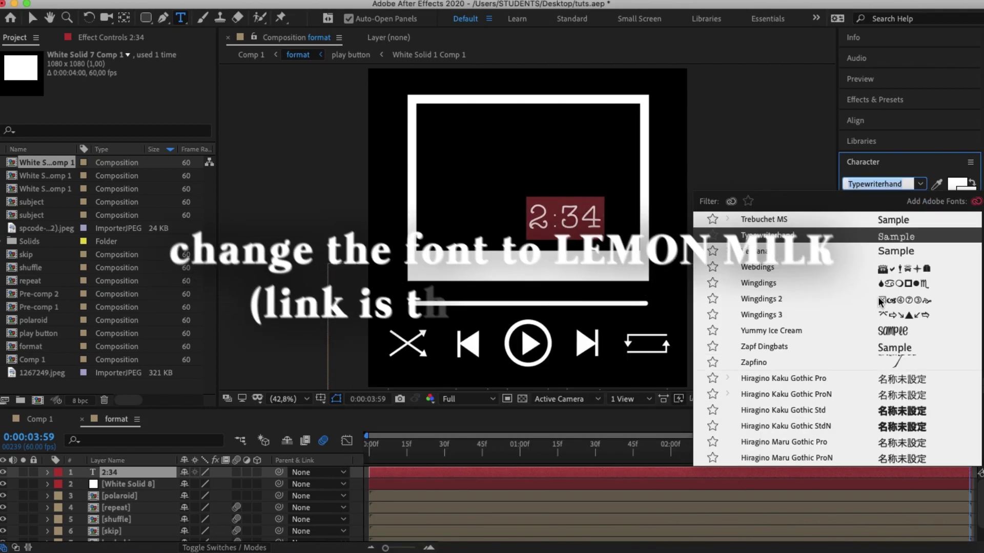
{"action": "scroll", "coordinate": [879, 302], "scroll_direction": "up", "scroll_amount": 5}
{"action": "scroll", "coordinate": [878, 302], "scroll_direction": "up", "scroll_amount": 5}
{"action": "scroll", "coordinate": [878, 302], "scroll_direction": "up", "scroll_amount": 5}
{"action": "scroll", "coordinate": [879, 303], "scroll_direction": "up", "scroll_amount": 5}
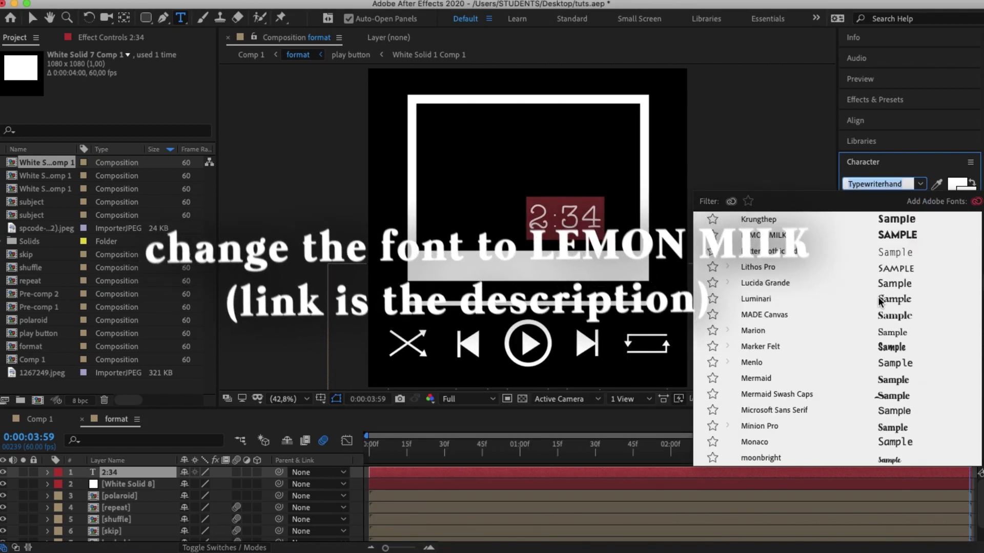
{"action": "scroll", "coordinate": [878, 301], "scroll_direction": "up", "scroll_amount": 3}
{"action": "left_click", "coordinate": [778, 301]}
{"action": "key", "text": "Escape"}
- Scale the 2:34 text to 50% and place it under the line's left end
{"action": "key", "text": "s"}
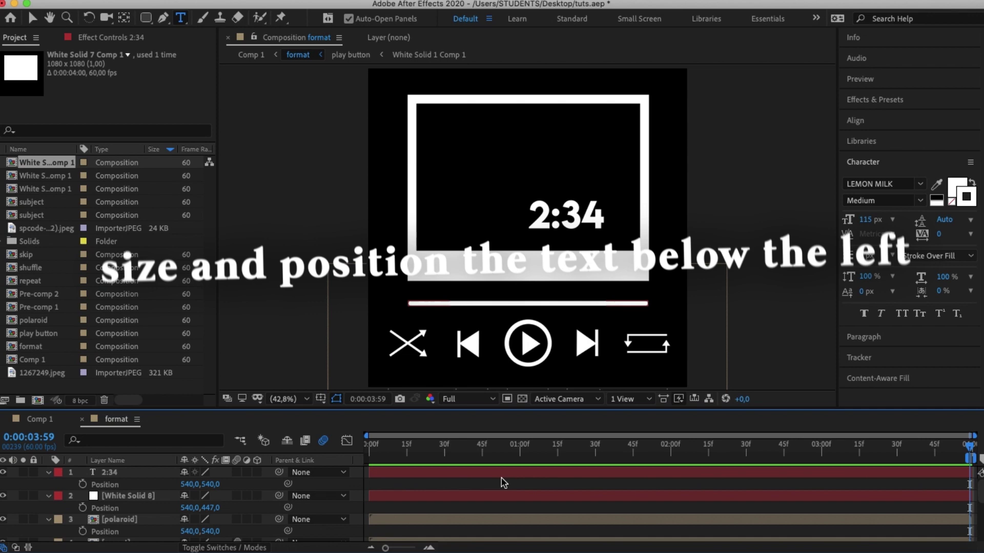
{"action": "left_click_drag", "start_coordinate": [201, 485], "coordinate": [165, 485]}
{"action": "left_click", "coordinate": [201, 484]}
{"action": "type", "text": "50,0,50,0"}
{"action": "key", "text": "Return"}
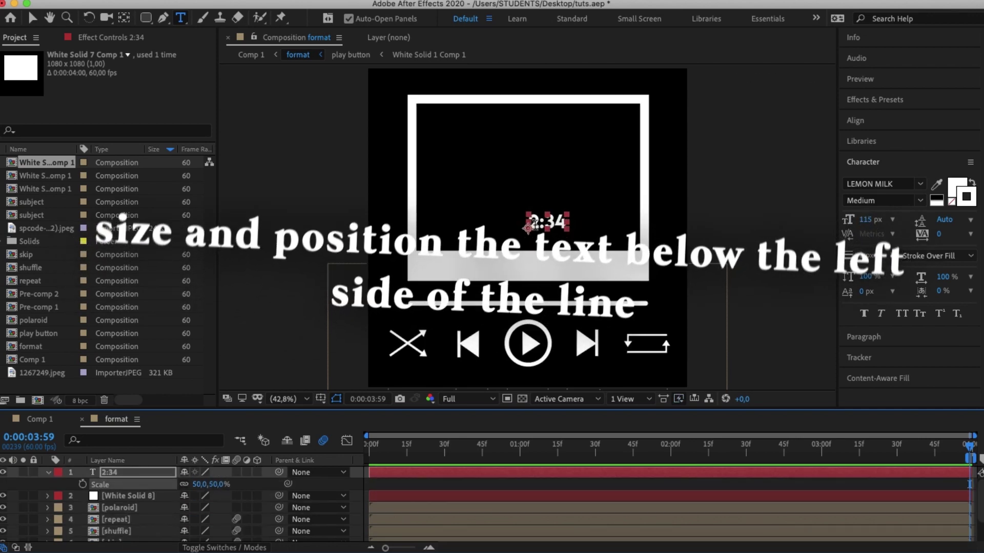
{"action": "key", "text": "v"}
{"action": "left_click_drag", "start_coordinate": [542, 225], "coordinate": [399, 346]}
{"action": "key", "text": "F2"}
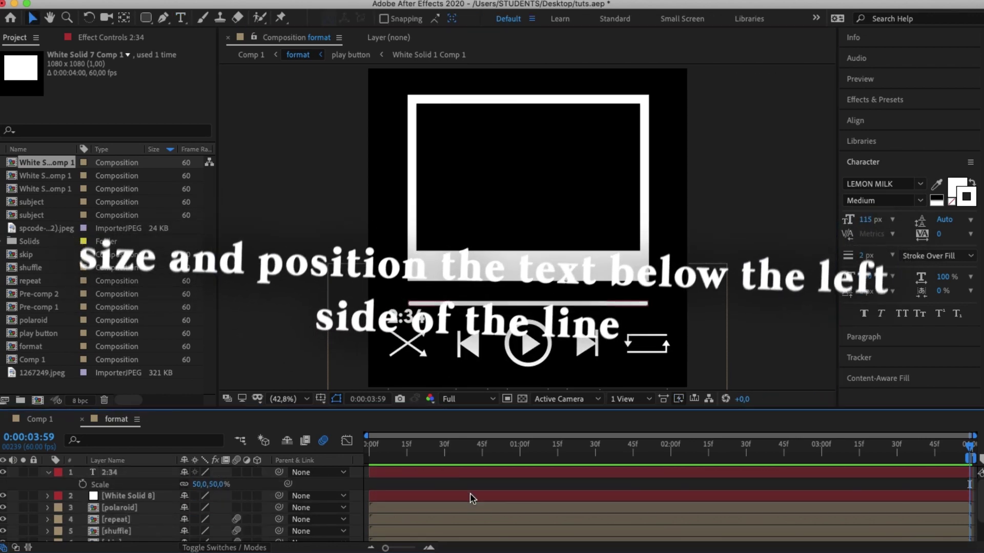
- Duplicate the time label, move the copy under the line's right end, and hide the grid
{"action": "left_click", "coordinate": [455, 474]}
{"action": "key", "text": "ctrl+d"}
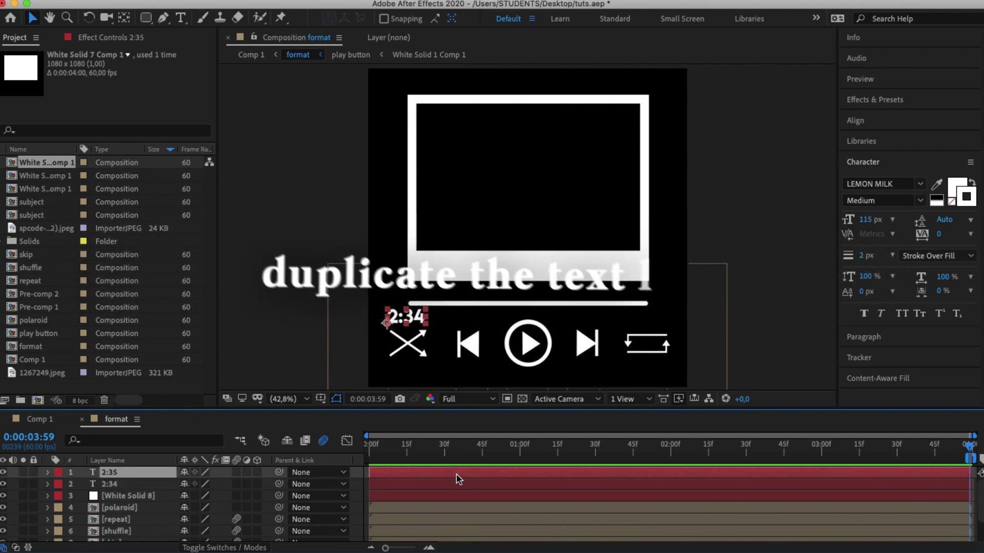
{"action": "left_click", "coordinate": [441, 498]}
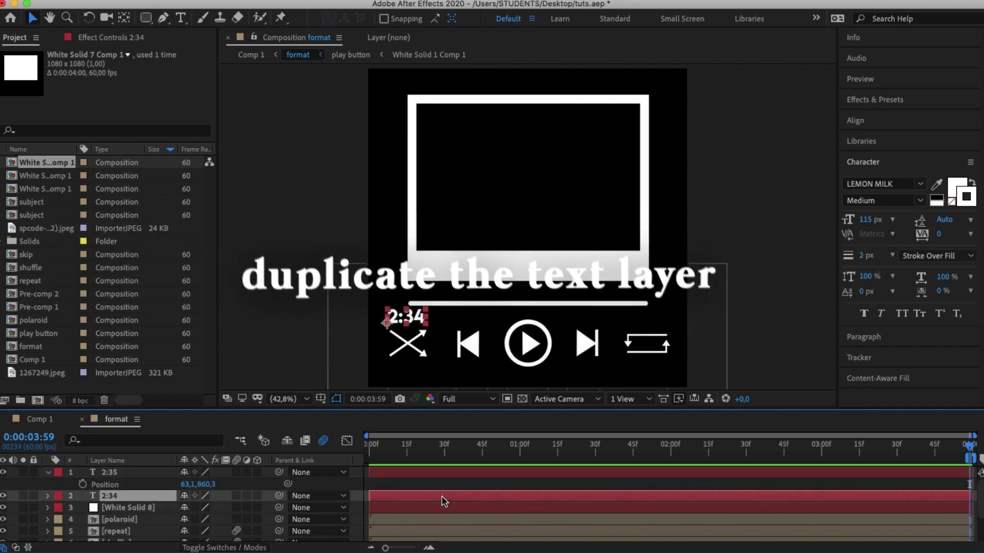
{"action": "key", "text": "p"}
{"action": "left_click", "coordinate": [321, 400]}
{"action": "left_click", "coordinate": [339, 447]}
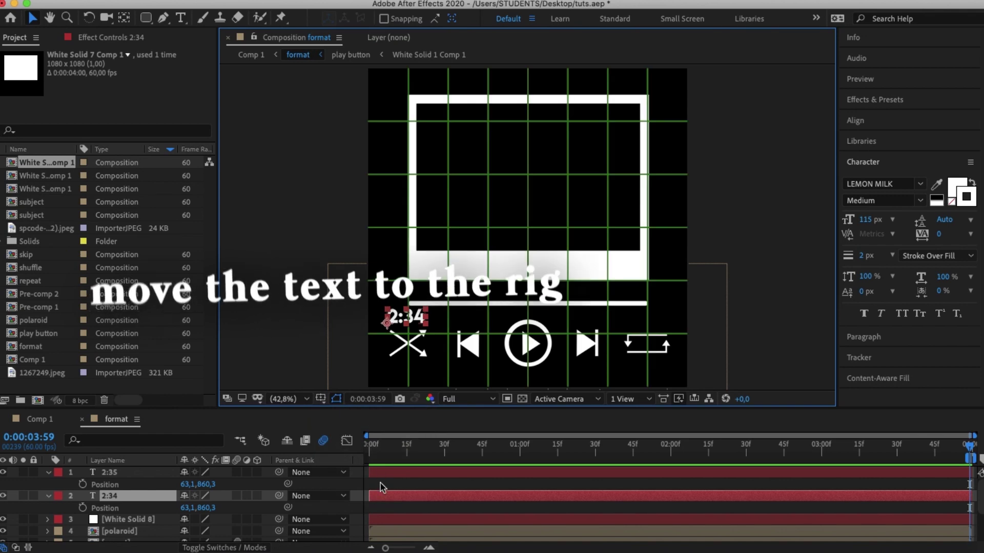
{"action": "left_click_drag", "start_coordinate": [187, 508], "coordinate": [236, 488]}
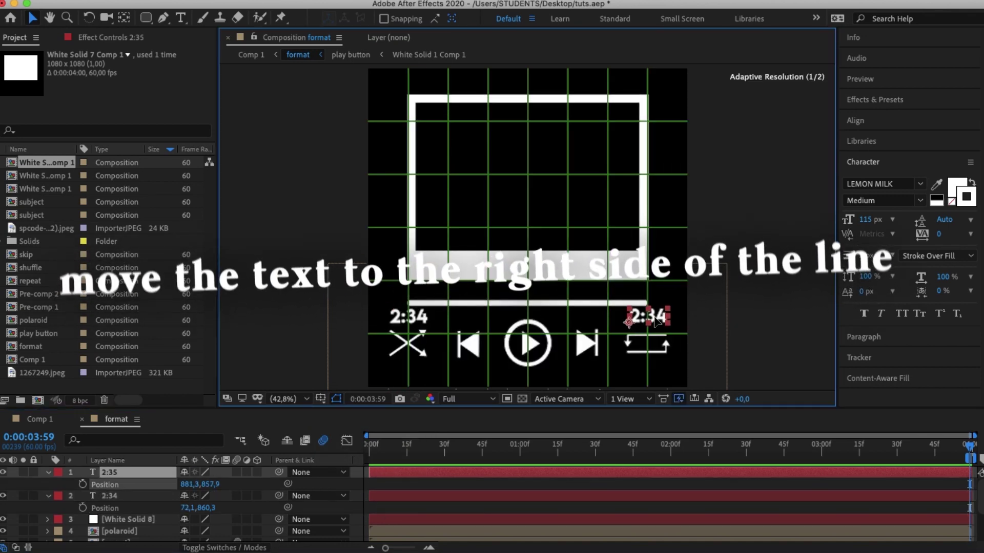
{"action": "key", "text": "ctrl+shift+a"}
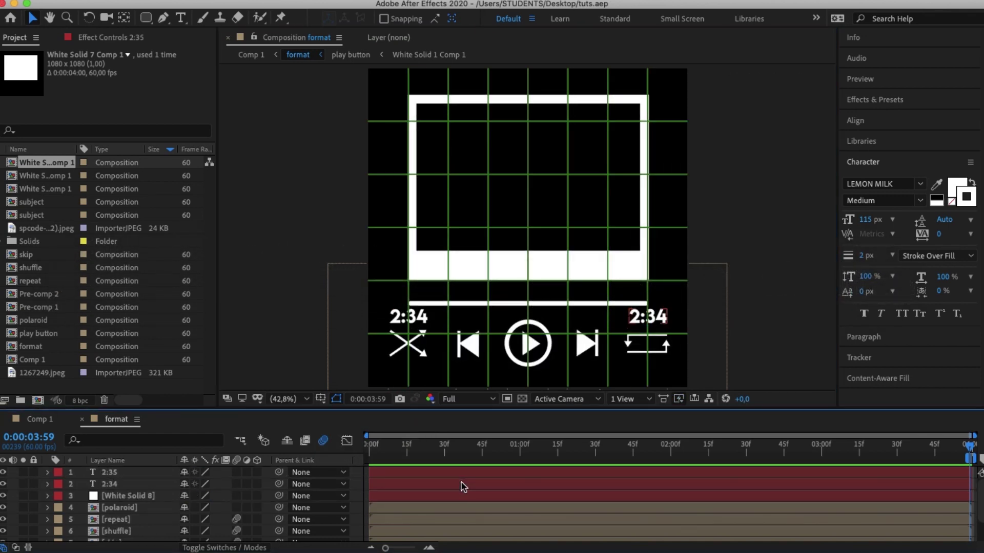
{"action": "key", "text": "ctrl+apostrophe"}
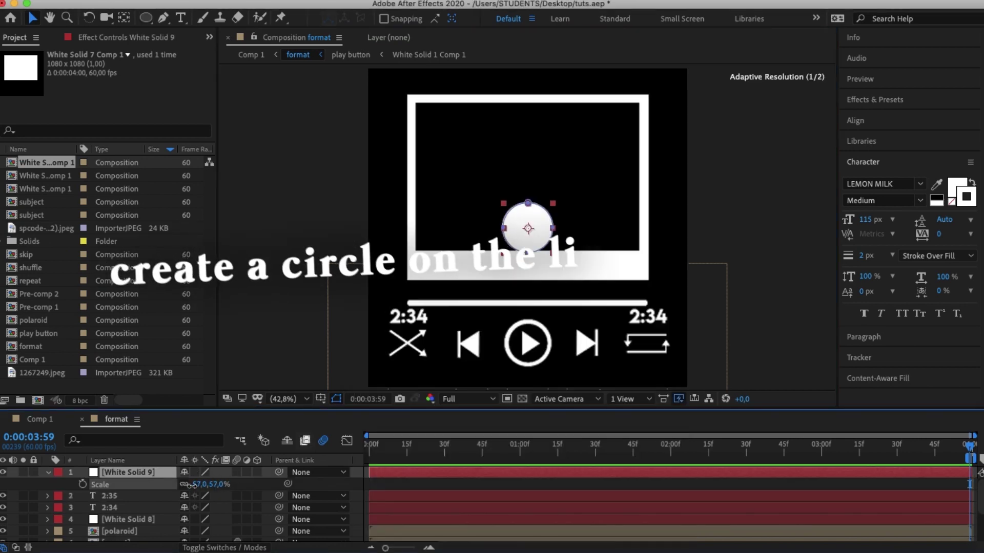
- Place the 20% circle on the line and nudge it and both labels up
{"action": "left_click_drag", "start_coordinate": [527, 221], "coordinate": [588, 300]}
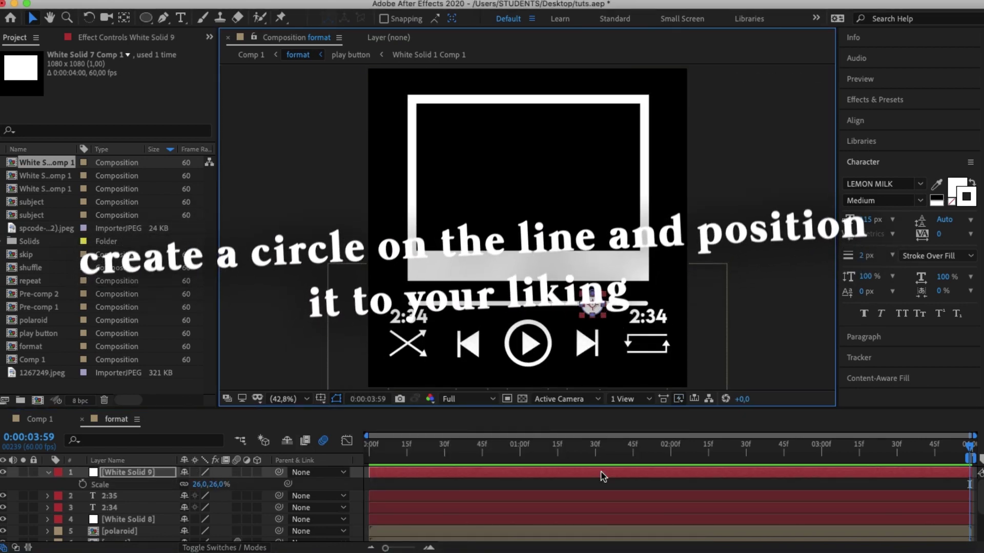
{"action": "left_click", "coordinate": [632, 478]}
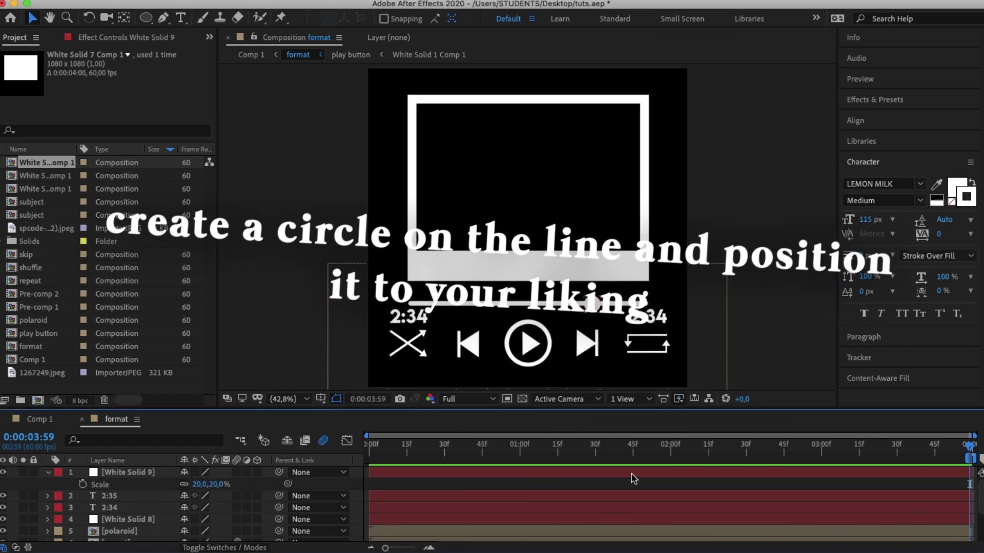
{"action": "left_click", "coordinate": [707, 475]}
{"action": "left_click", "coordinate": [139, 507], "text": "shift"}
{"action": "key", "text": "p"}
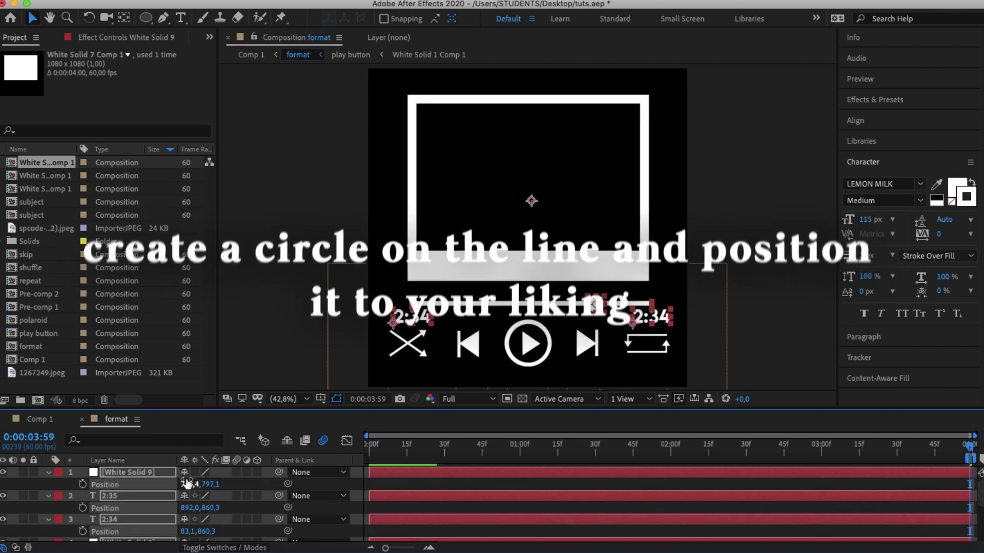
{"action": "left_click_drag", "start_coordinate": [211, 485], "coordinate": [193, 484]}
- Create a pink solid, pre-compose it as 'background', and open that comp
{"action": "left_click", "coordinate": [635, 511]}
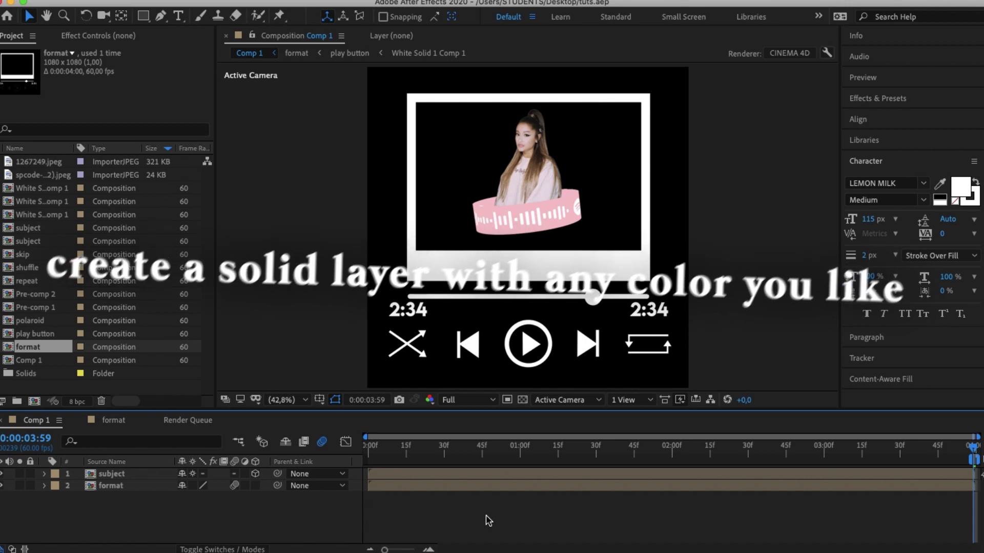
{"action": "key", "text": "ctrl+y"}
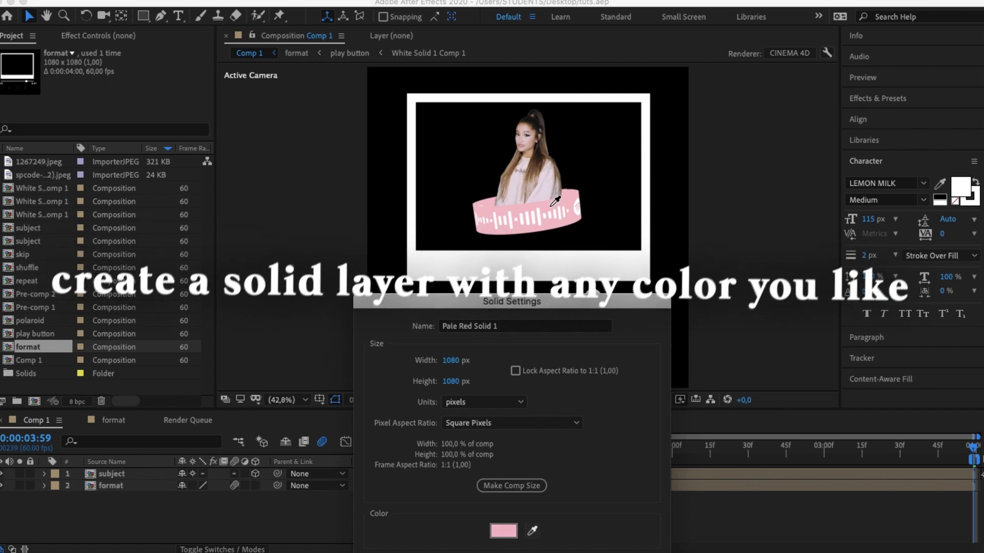
{"action": "left_click", "coordinate": [503, 531]}
{"action": "left_click", "coordinate": [488, 332]}
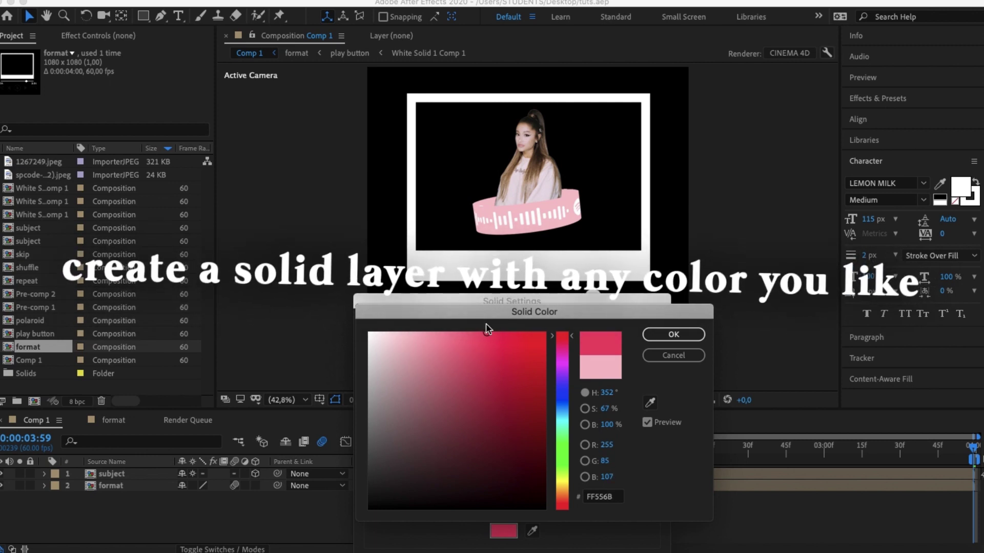
{"action": "key", "text": "Return"}
{"action": "key", "text": "Return"}
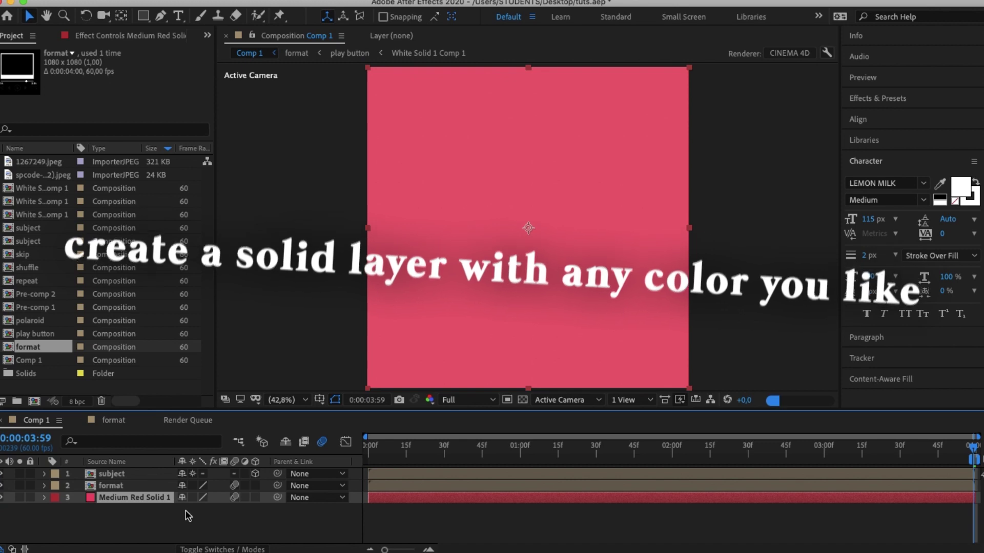
{"action": "right_click", "coordinate": [165, 503]}
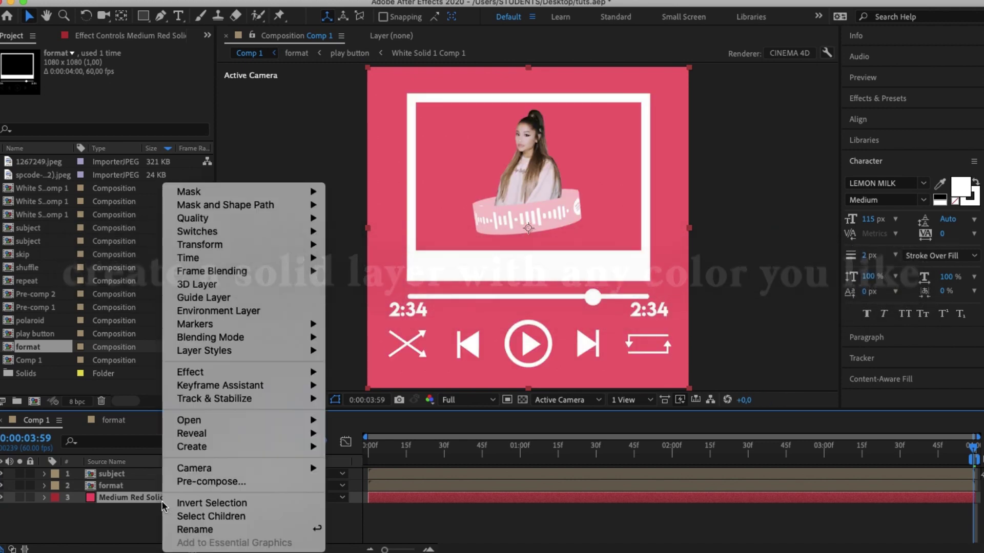
{"action": "left_click", "coordinate": [211, 482]}
{"action": "type", "text": "background"}
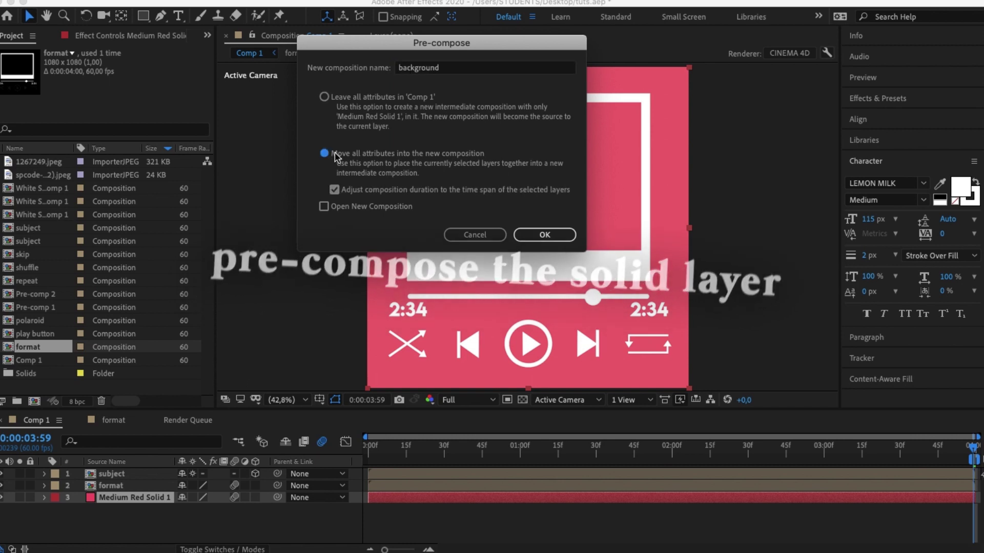
{"action": "key", "text": "Return"}
{"action": "double_click", "coordinate": [490, 497]}
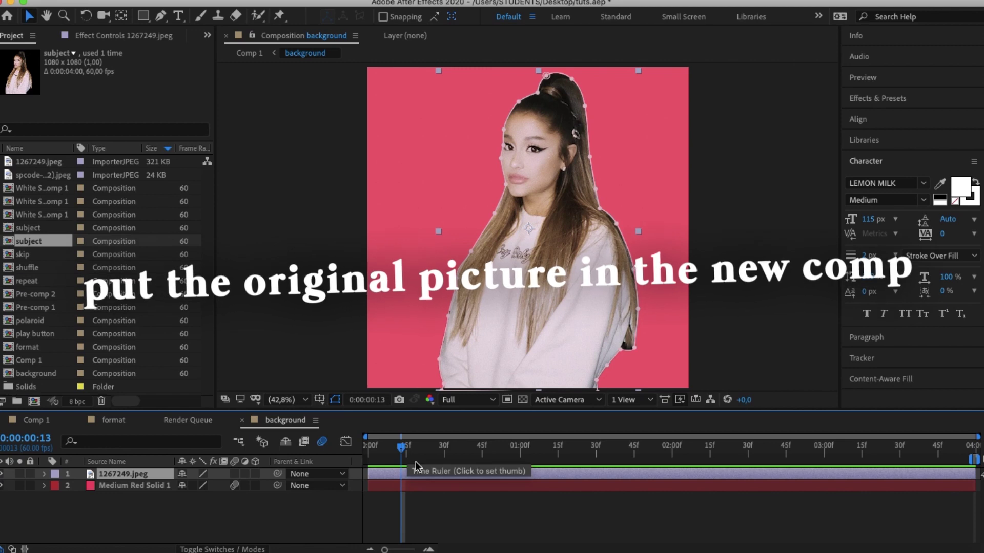
- Remove the photo's mask, shrink it to about 38%, and apply Motion Tile
{"action": "key", "text": "m"}
{"action": "left_click", "coordinate": [91, 493]}
{"action": "key", "text": "Delete"}
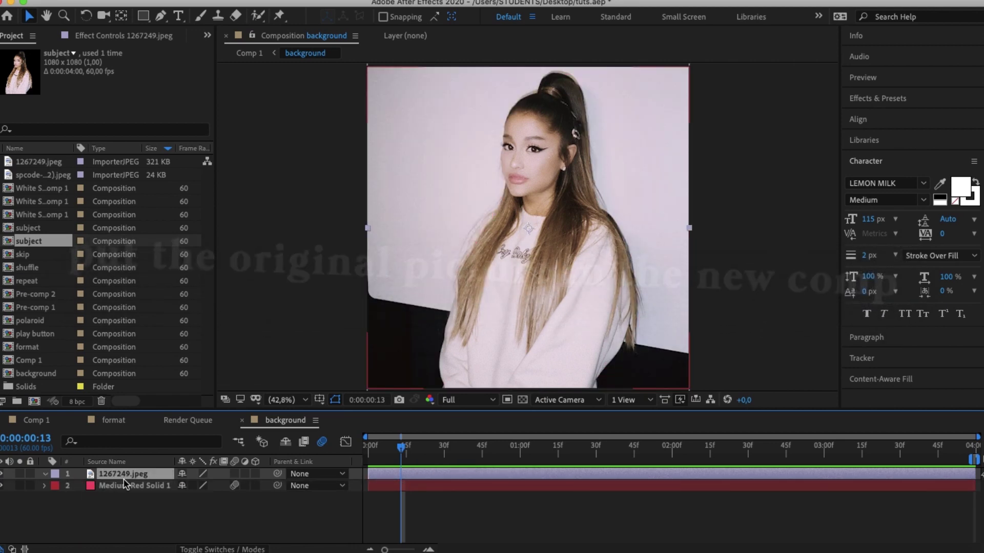
{"action": "key", "text": "s"}
{"action": "left_click_drag", "start_coordinate": [201, 486], "coordinate": [154, 485]}
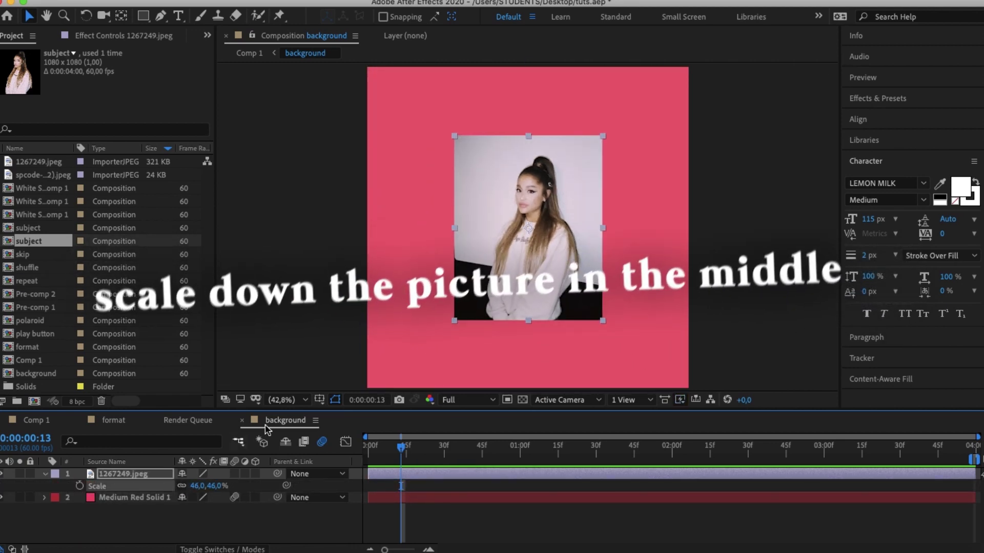
{"action": "left_click", "coordinate": [336, 400]}
{"action": "left_click", "coordinate": [362, 360]}
{"action": "left_click_drag", "start_coordinate": [201, 487], "coordinate": [192, 486]}
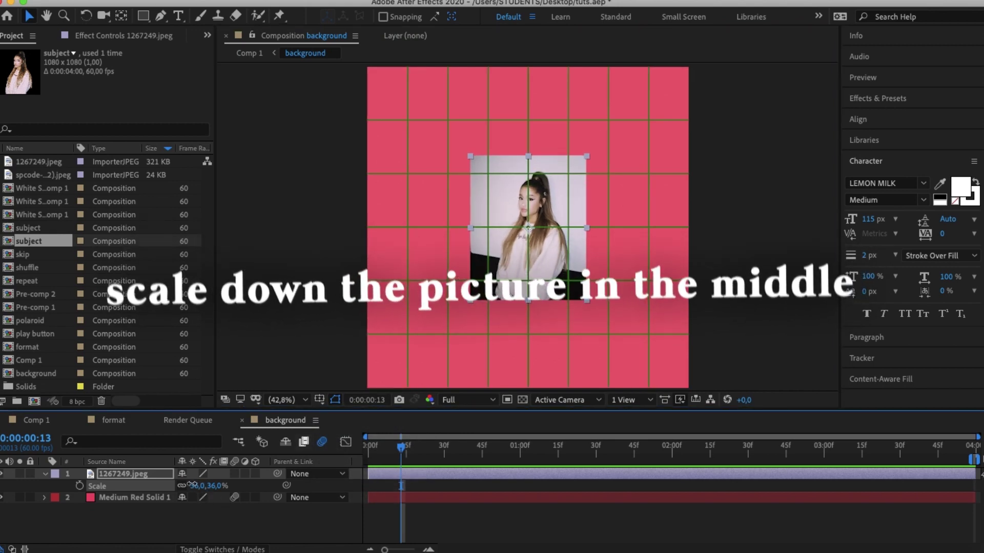
{"action": "left_click", "coordinate": [877, 98]}
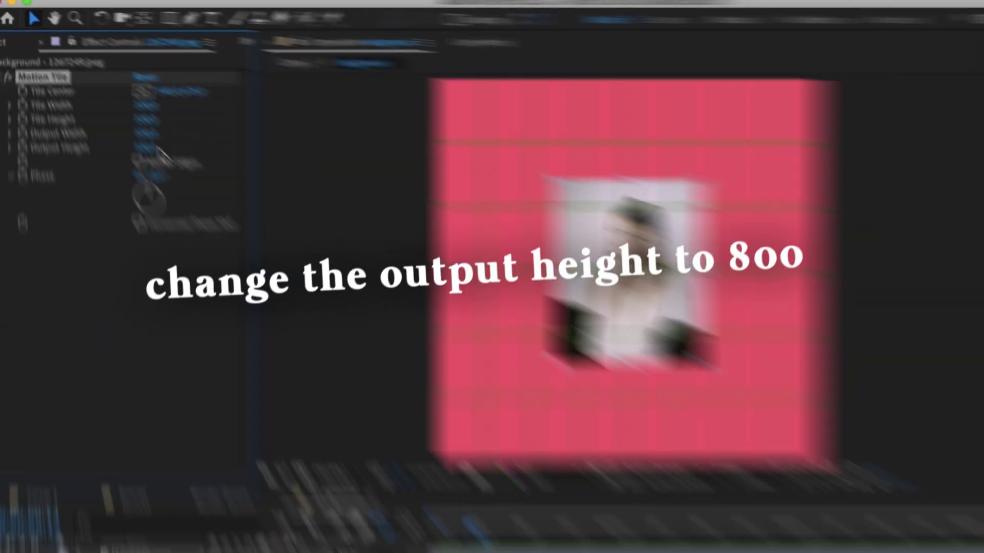
{"action": "left_click", "coordinate": [278, 285]}
{"action": "type", "text": "800"}
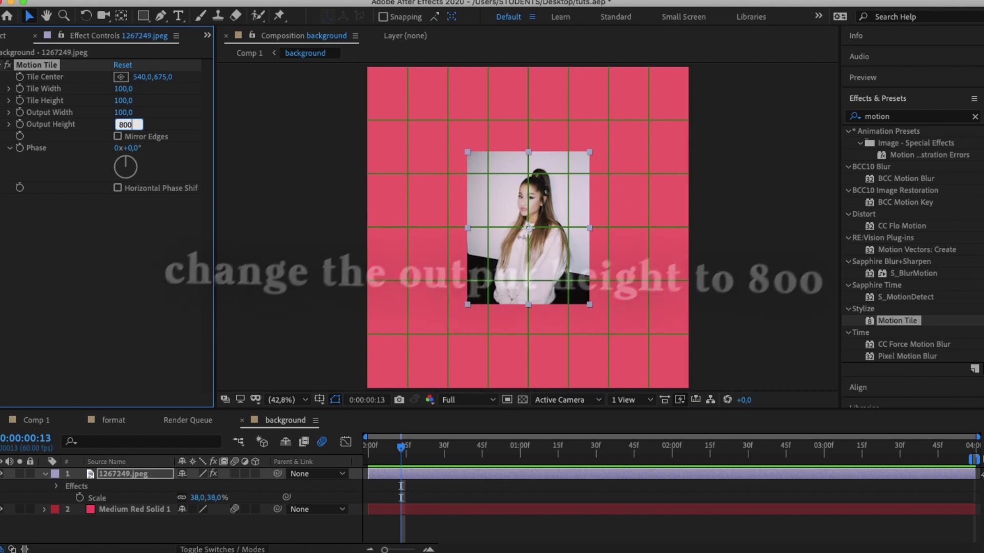
- Set Motion Tile Output Height to 800 and keyframe the photo scrolling bottom-to-top
{"action": "key", "text": "Return"}
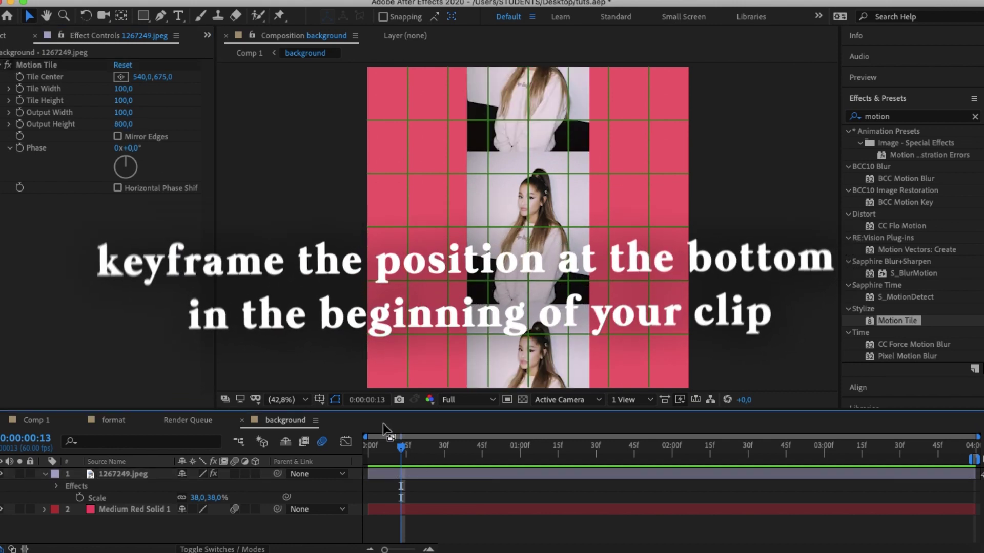
{"action": "left_click", "coordinate": [387, 475]}
{"action": "key", "text": "p"}
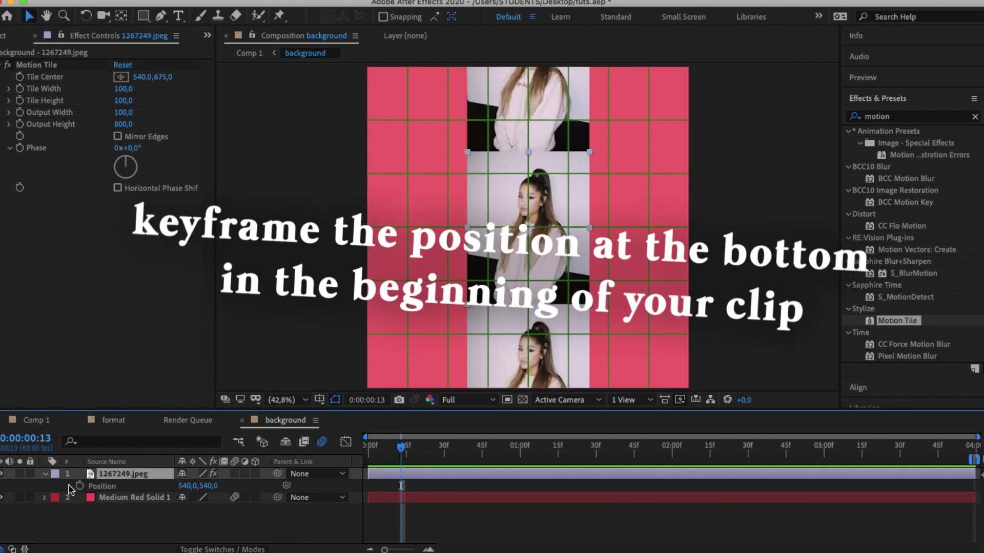
{"action": "left_click", "coordinate": [876, 98]}
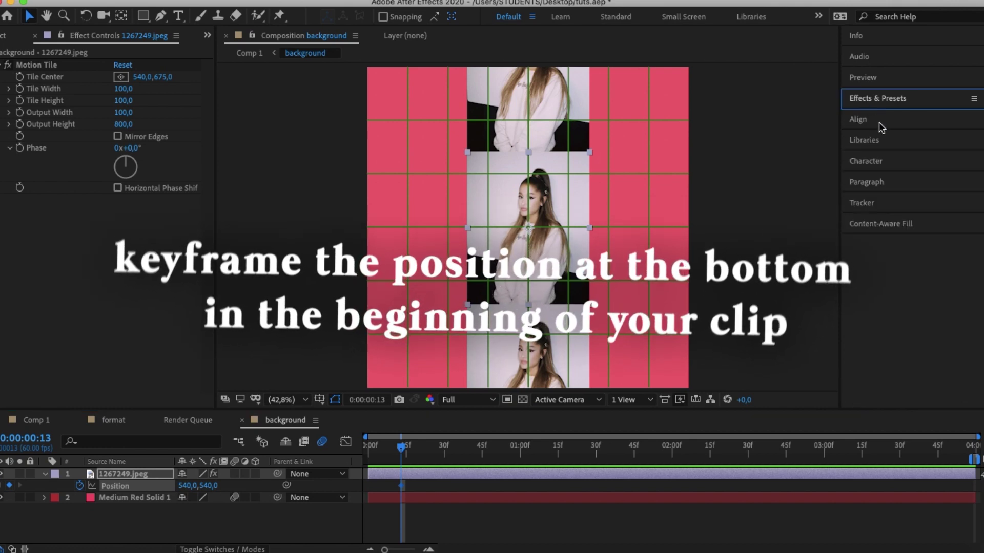
{"action": "left_click", "coordinate": [876, 122]}
{"action": "left_click", "coordinate": [973, 156]}
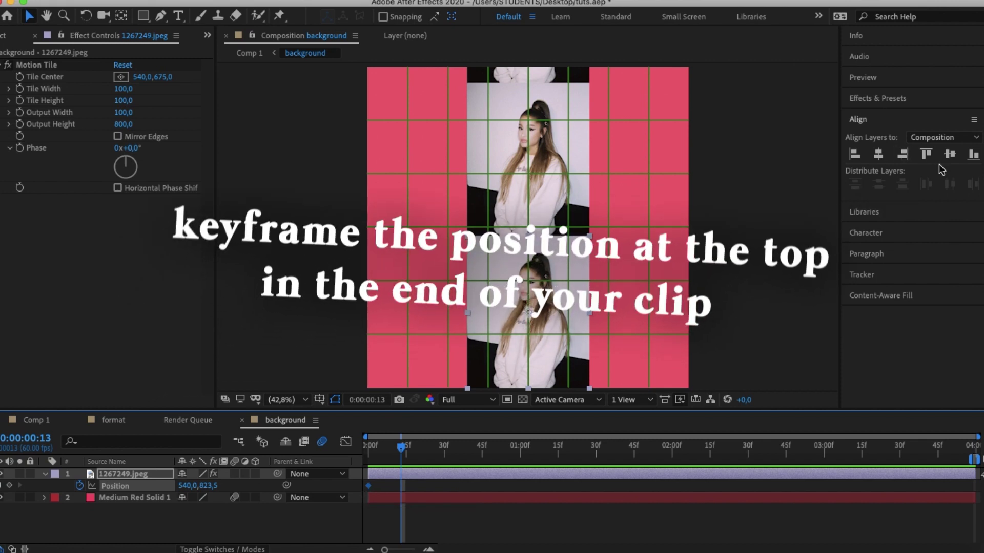
{"action": "left_click", "coordinate": [927, 156]}
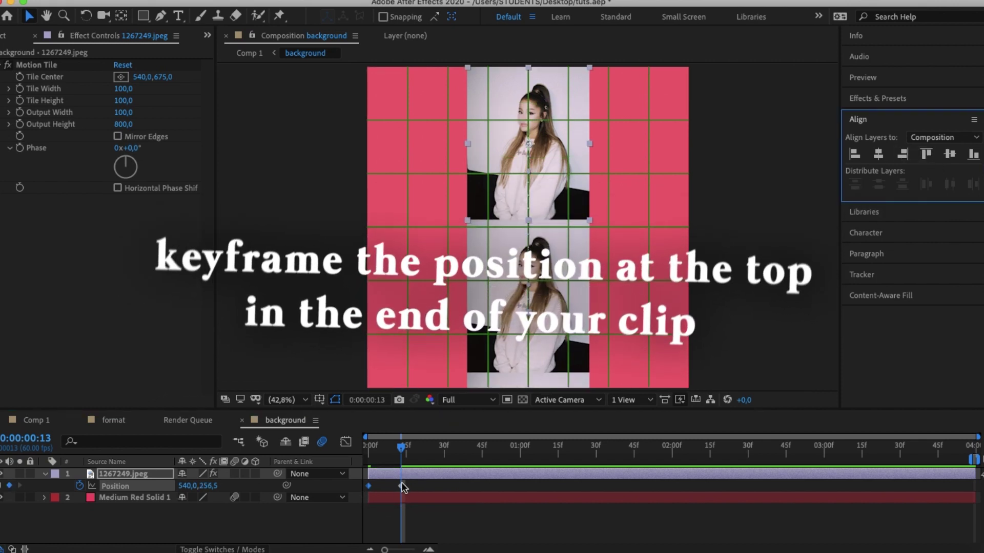
{"action": "mouse_move", "coordinate": [402, 485]}
{"action": "left_mouse_down"}
{"action": "mouse_move", "coordinate": [917, 504]}
{"action": "mouse_move", "coordinate": [976, 489]}
{"action": "left_mouse_up"}
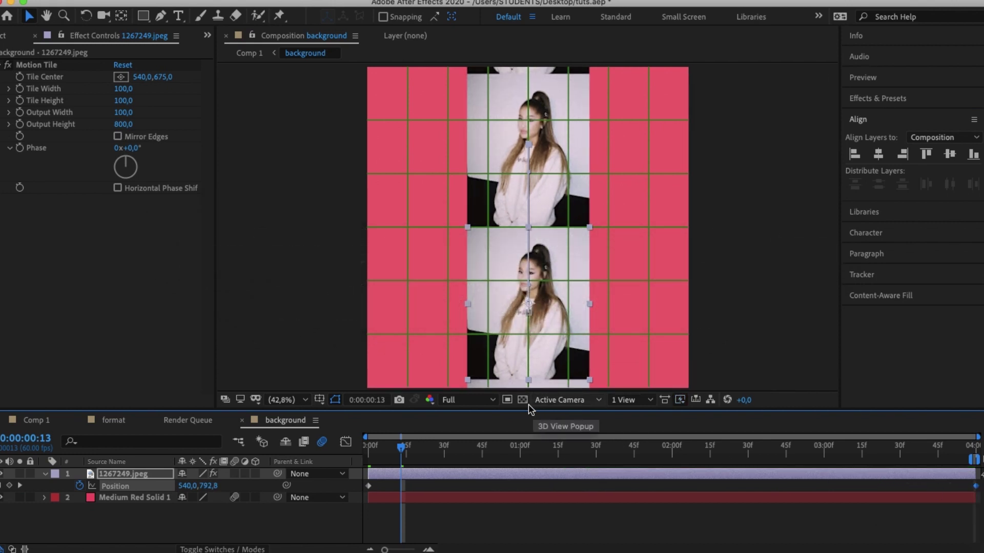
- Preview the scrolling tiles at Quarter resolution
{"action": "left_click", "coordinate": [480, 402]}
{"action": "left_click", "coordinate": [466, 480]}
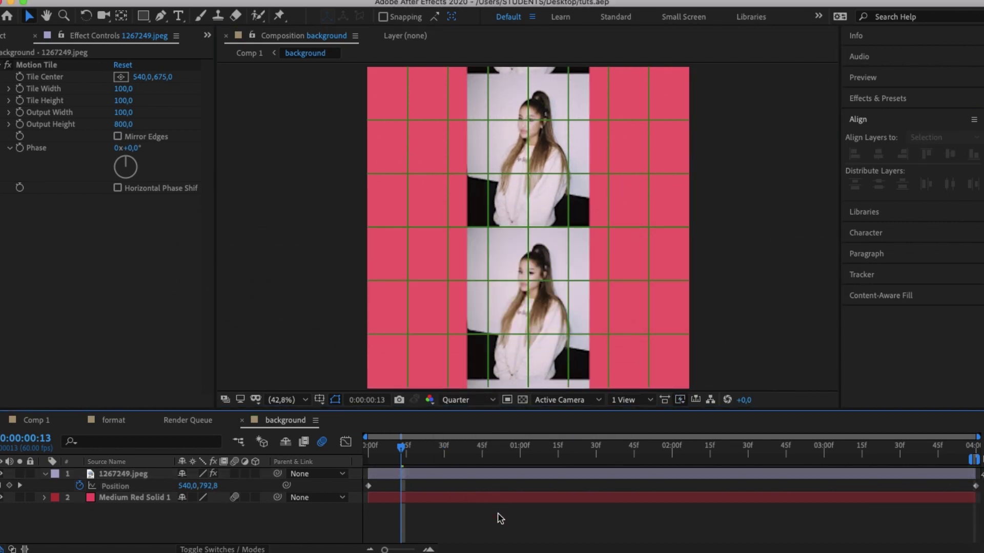
{"action": "key", "text": "space"}
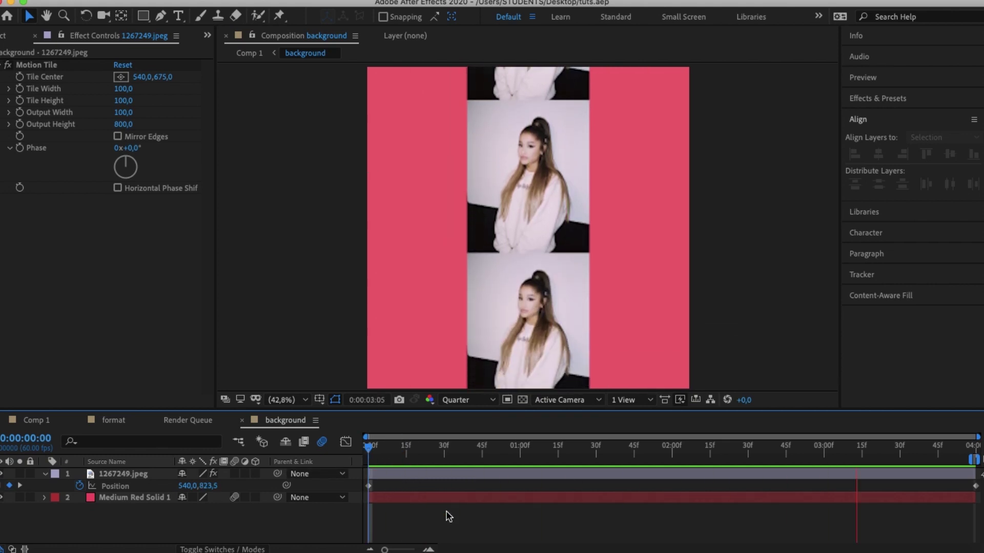
- Pre-compose the tiled photo layer into a tiles comp
{"action": "key", "text": "space"}
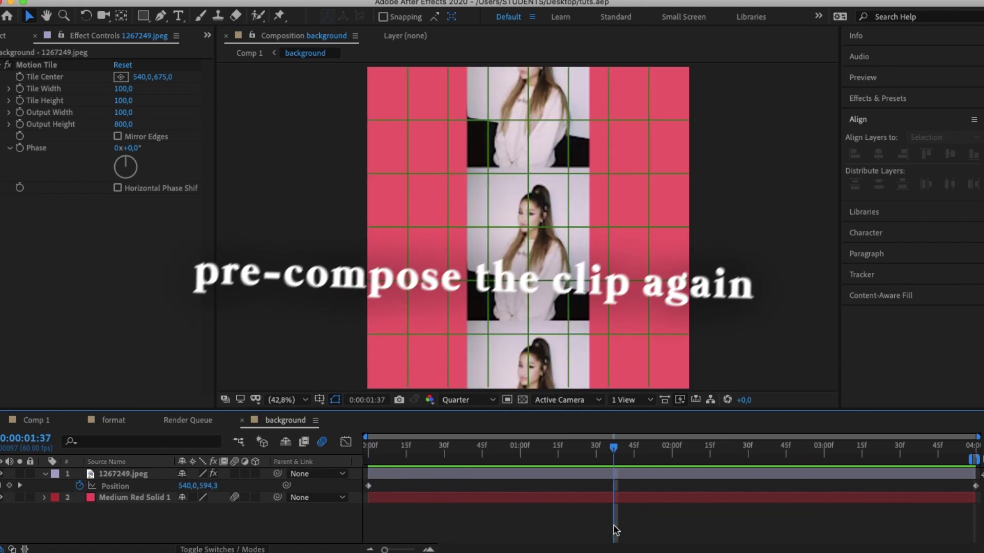
{"action": "key", "text": "p"}
{"action": "right_click", "coordinate": [133, 474]}
{"action": "left_click", "coordinate": [221, 480]}
{"action": "type", "text": "tiles"}
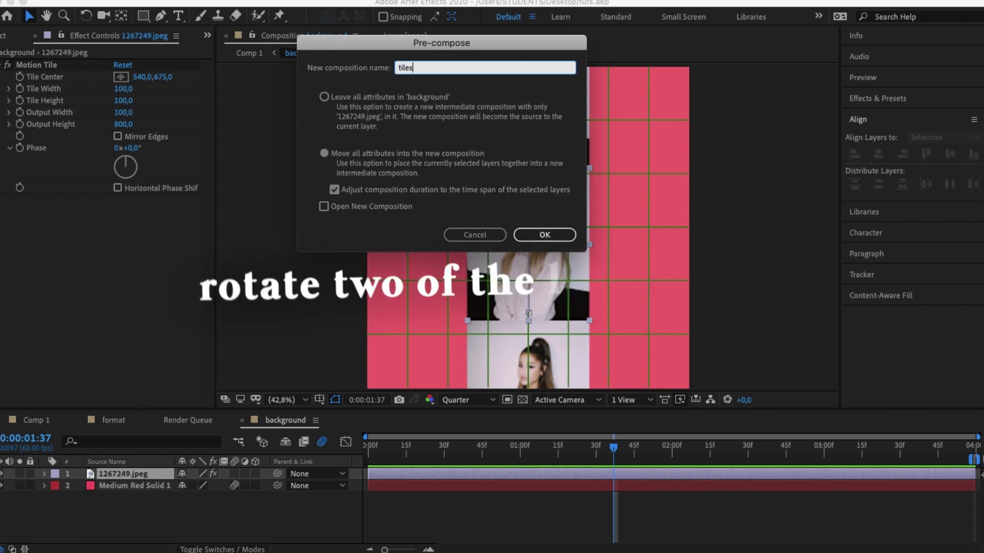
{"action": "key", "text": "Return"}
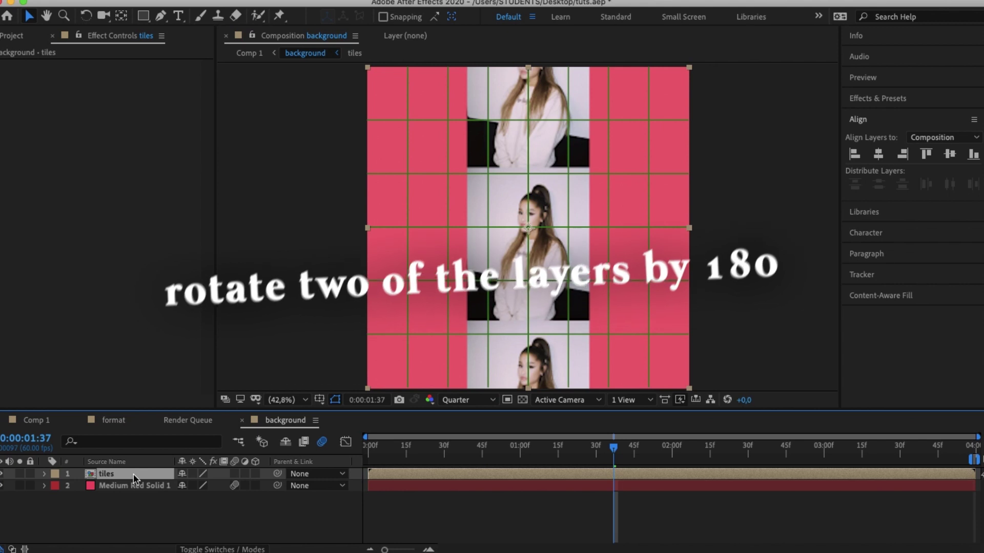
- Duplicate the tiles layer twice and rotate the top two copies 180 degrees
{"action": "key", "text": "ctrl+d"}
{"action": "key", "text": "ctrl+d"}
{"action": "left_click_drag", "start_coordinate": [74, 475], "coordinate": [127, 489]}
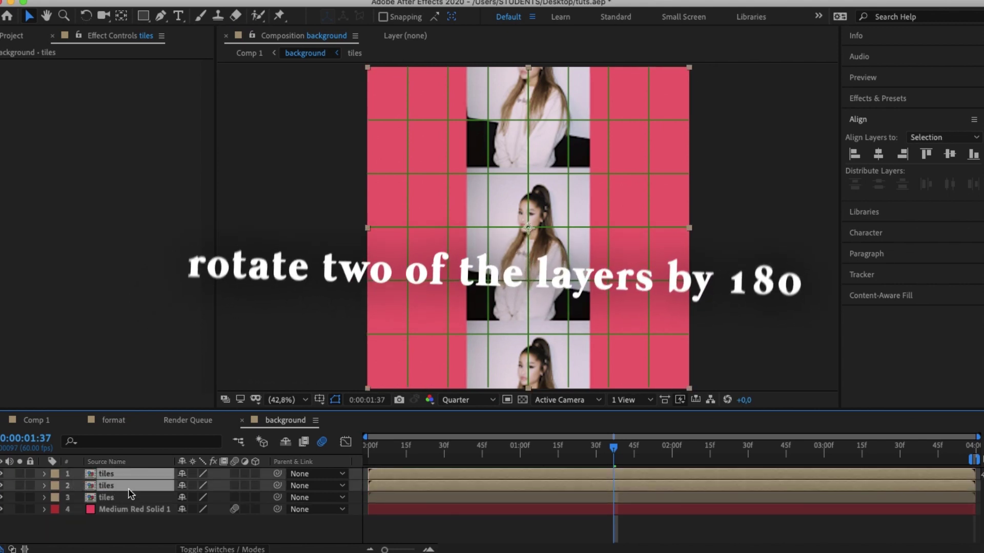
{"action": "key", "text": "r"}
{"action": "key", "text": "Return"}
{"action": "type", "text": "0x+180,0°"}
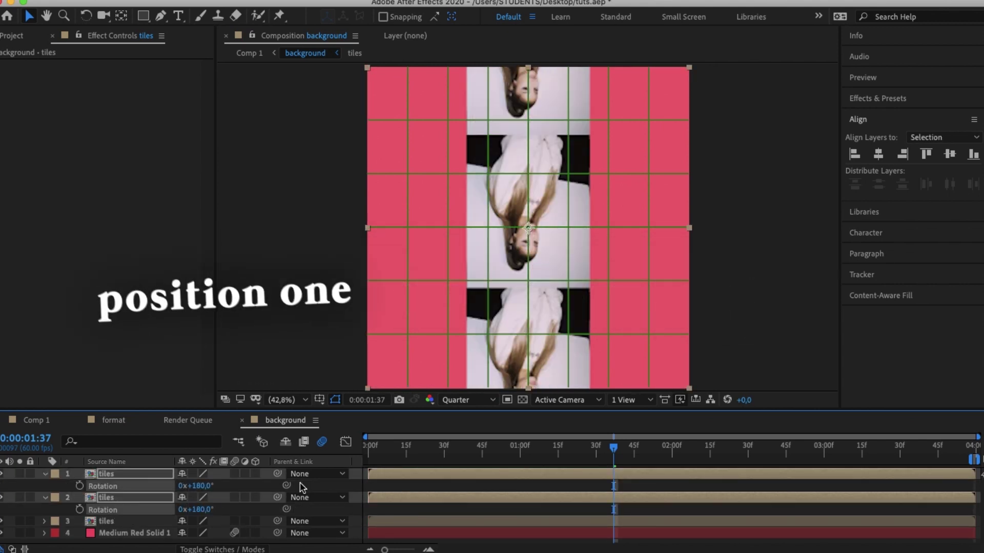
- Move one rotated tiles column to the left and the other to the right
{"action": "left_click", "coordinate": [490, 473]}
{"action": "key", "text": "p"}
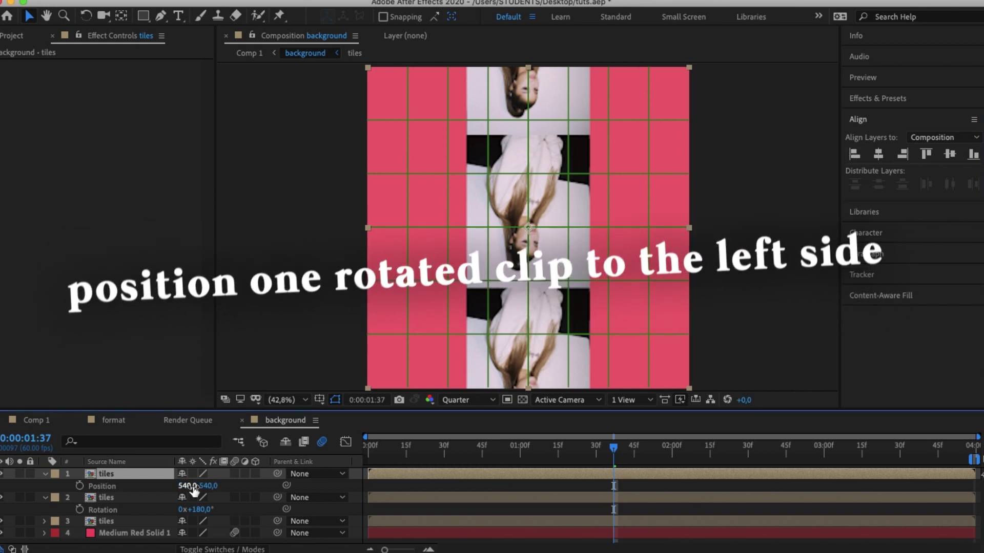
{"action": "left_click_drag", "start_coordinate": [187, 485], "coordinate": [108, 488]}
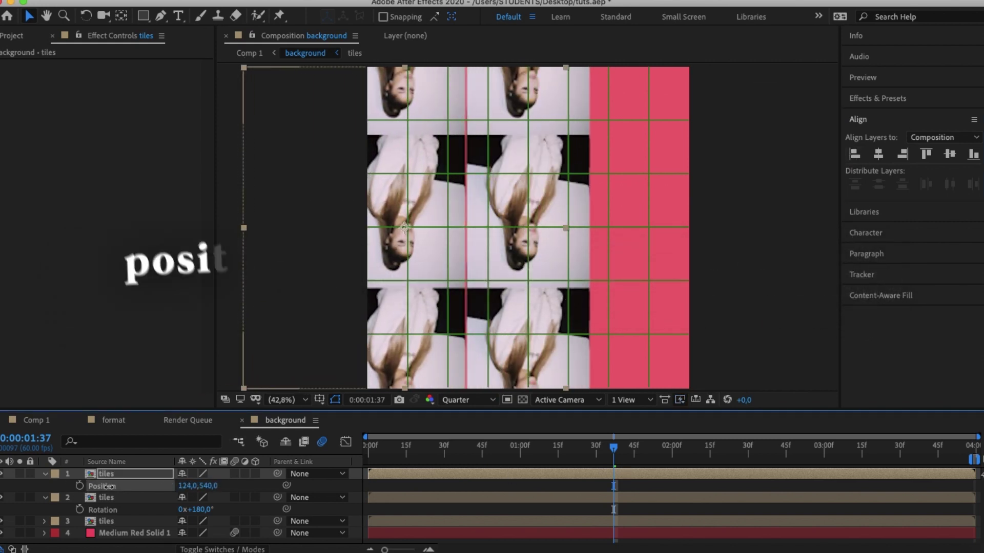
{"action": "left_click", "coordinate": [461, 400]}
{"action": "left_click", "coordinate": [465, 419]}
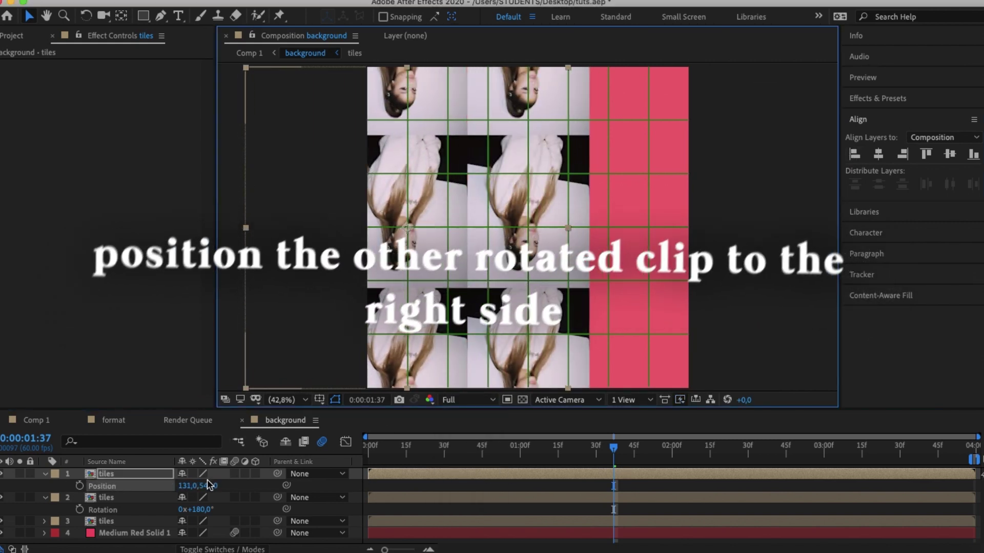
{"action": "left_click", "coordinate": [185, 497]}
{"action": "key", "text": "p"}
{"action": "left_click_drag", "start_coordinate": [188, 509], "coordinate": [433, 495]}
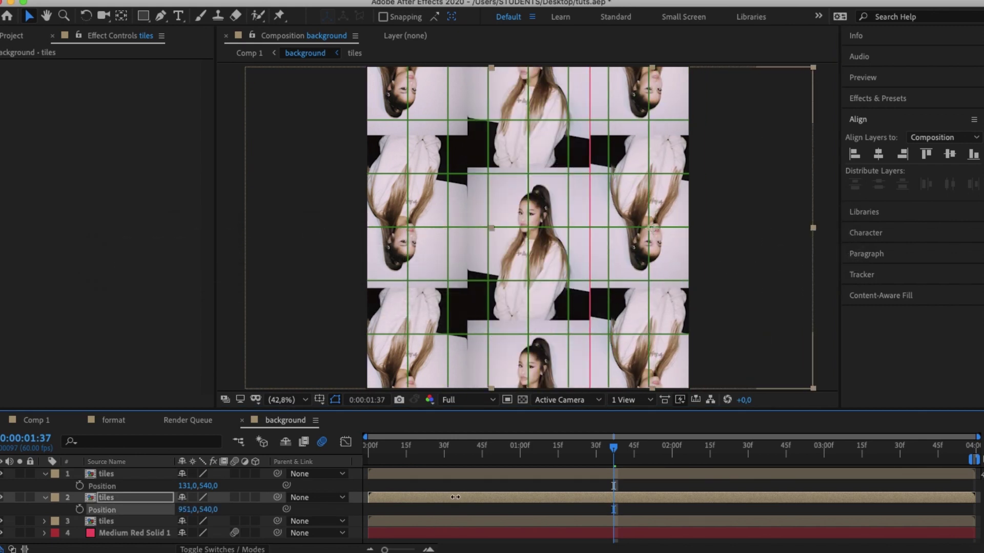
- Turn off the proportional grid, set preview resolution to Quarter, and enable motion blur on all three tile layers
{"action": "key", "text": "ctrl+shift+a"}
{"action": "left_click", "coordinate": [319, 400]}
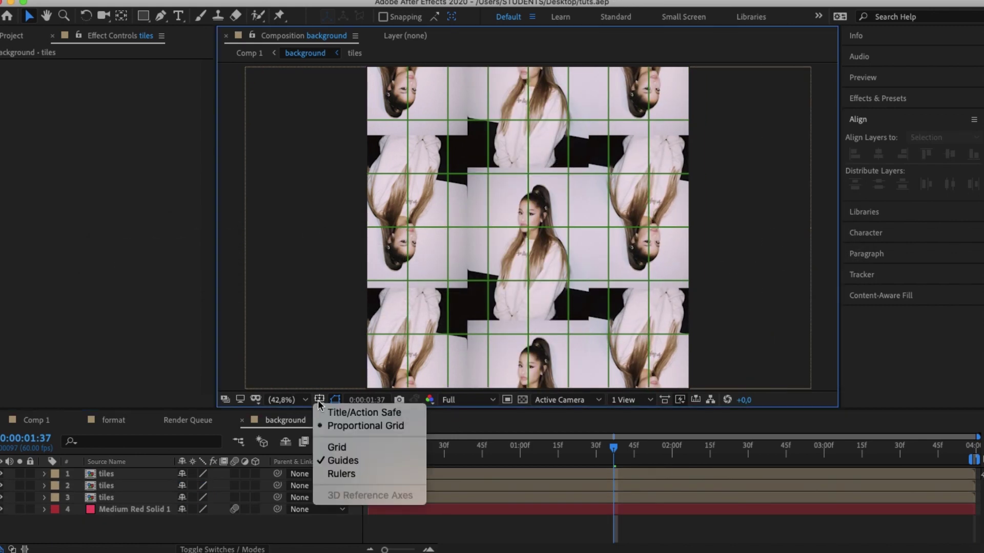
{"action": "left_click", "coordinate": [343, 427]}
{"action": "left_click", "coordinate": [466, 400]}
{"action": "left_click", "coordinate": [471, 466]}
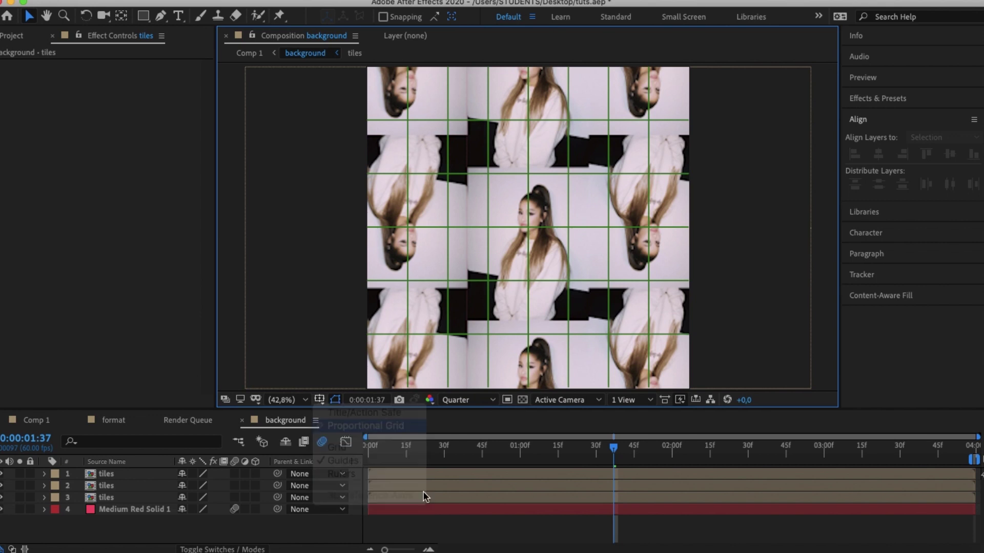
{"action": "left_click", "coordinate": [440, 472]}
{"action": "left_click_drag", "start_coordinate": [234, 474], "coordinate": [235, 499]}
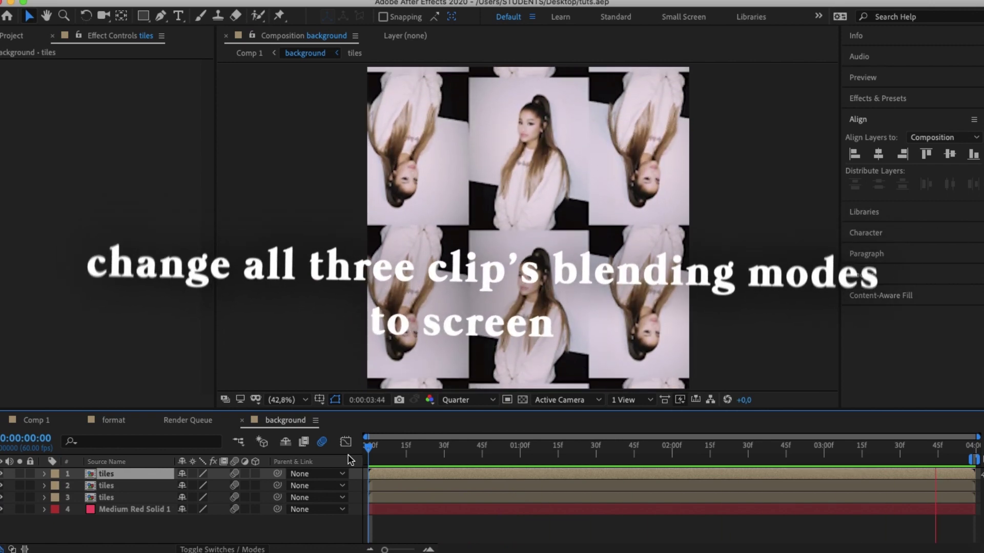
- Stop the preview and bring up layer options for all three tile layers
{"action": "left_click", "coordinate": [522, 480]}
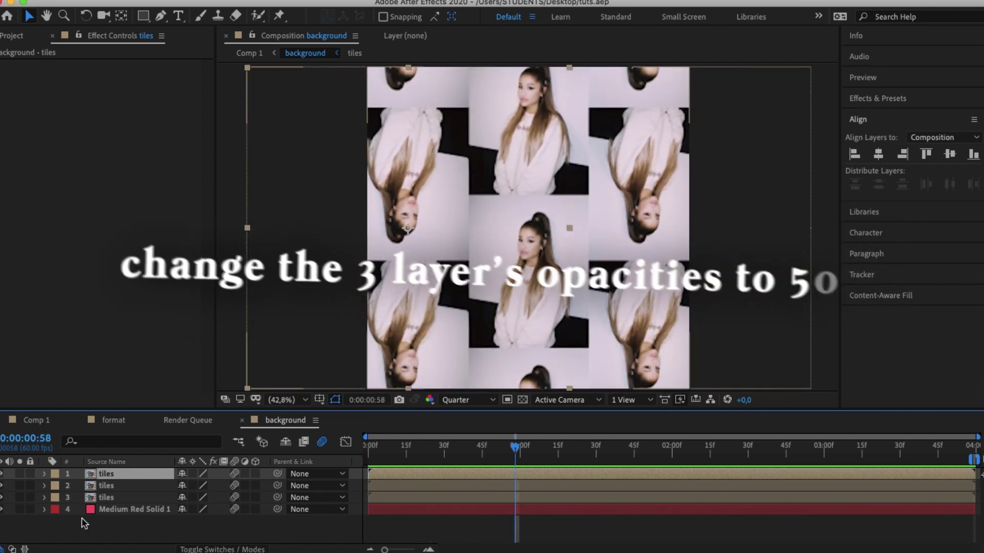
{"action": "left_click", "coordinate": [82, 474]}
{"action": "left_click", "coordinate": [123, 486], "text": "shift"}
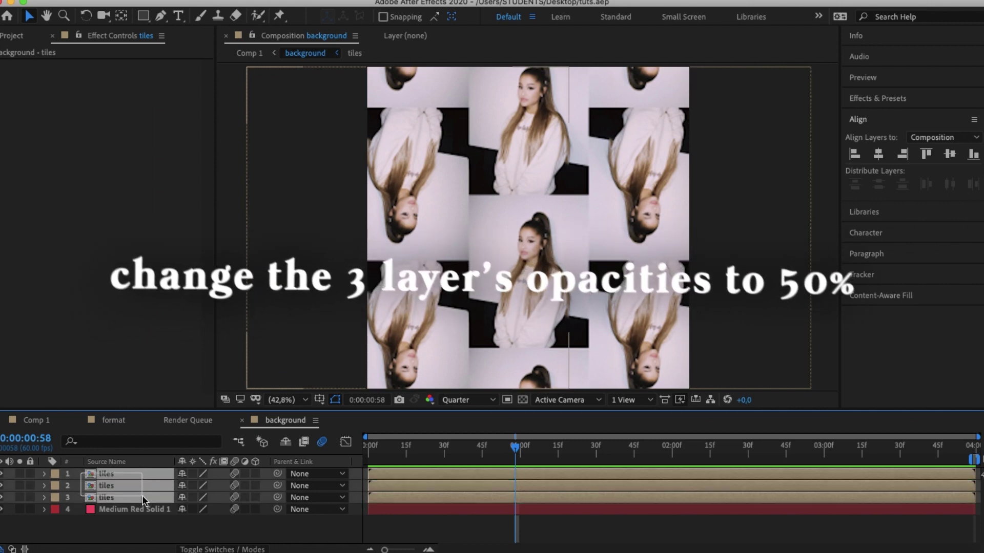
{"action": "left_click", "coordinate": [142, 498], "text": "shift"}
{"action": "right_click", "coordinate": [143, 497]}
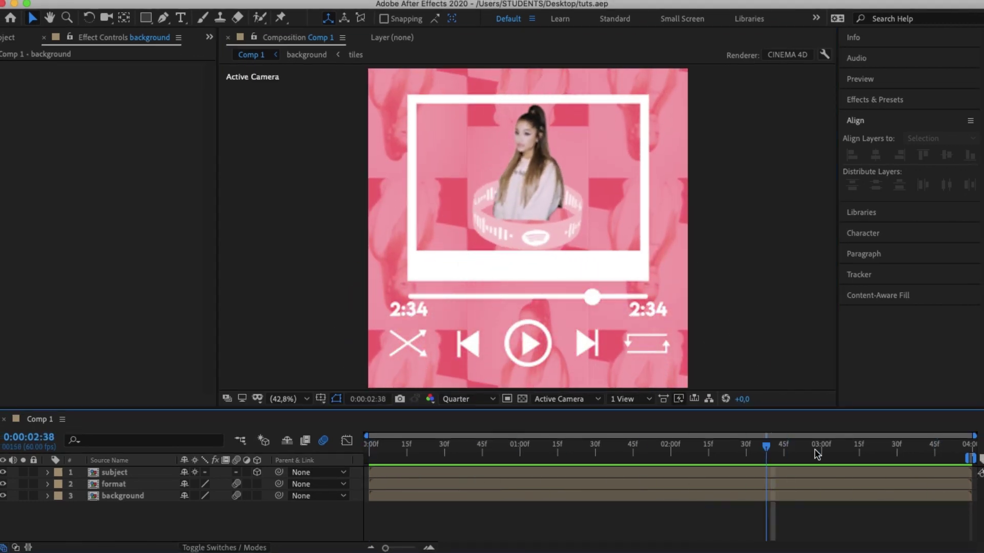
- Create the title text layer with black fill and black stroke
{"action": "key", "text": "ctrl+t"}
{"action": "left_click", "coordinate": [500, 164]}
{"action": "type", "text": "one last tim"}
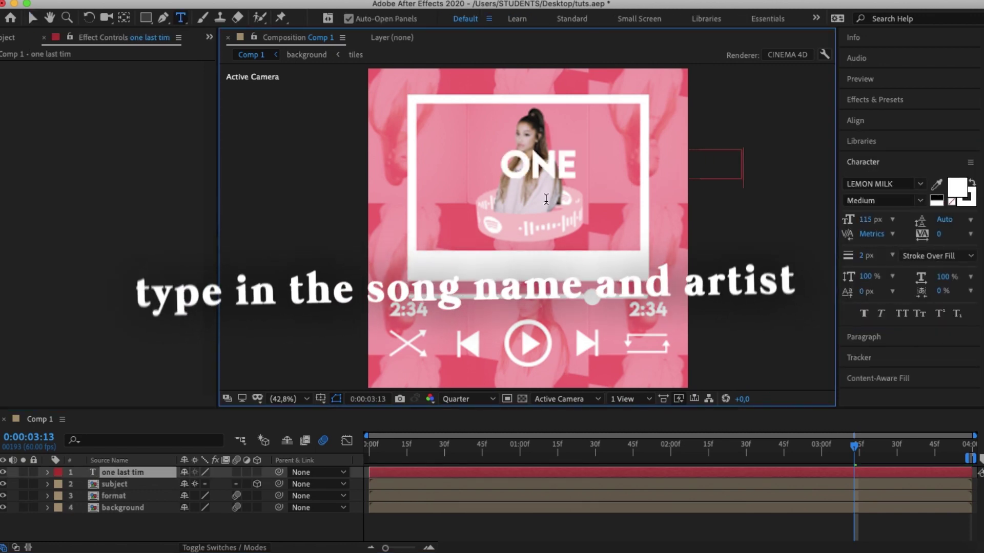
{"action": "type", "text": "e - ariana grande"}
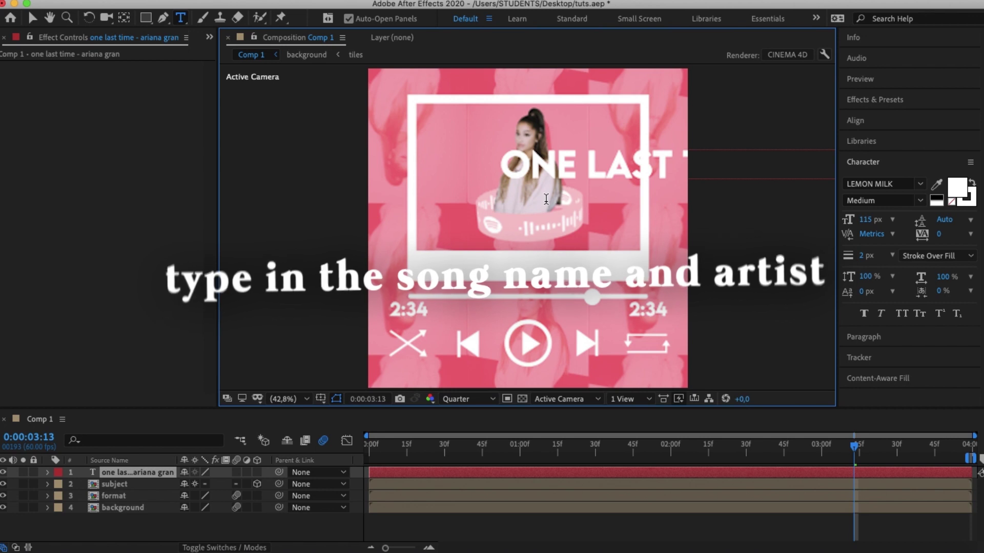
{"action": "left_click", "coordinate": [957, 184]}
{"action": "type", "text": "000000"}
{"action": "key", "text": "Return"}
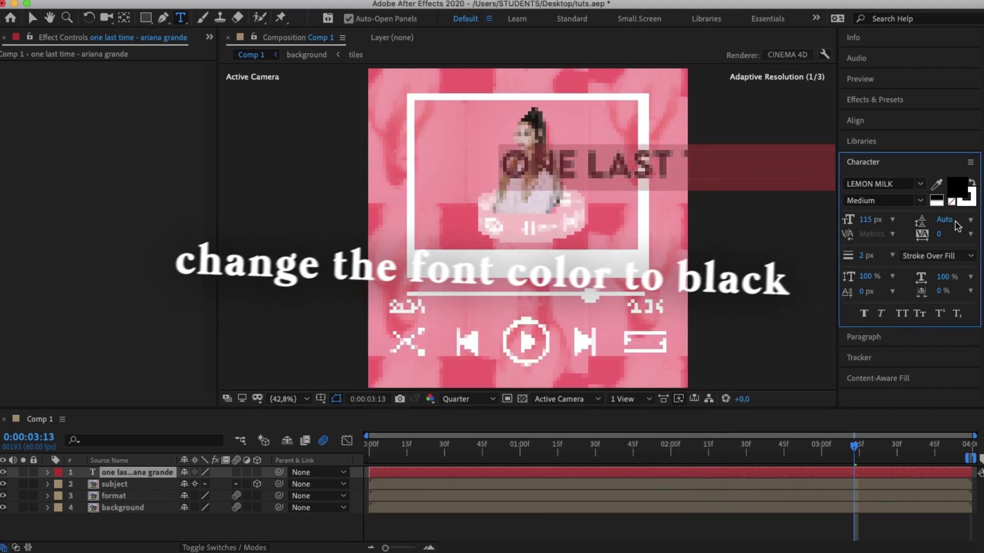
{"action": "left_click", "coordinate": [966, 198]}
{"action": "type", "text": "000000"}
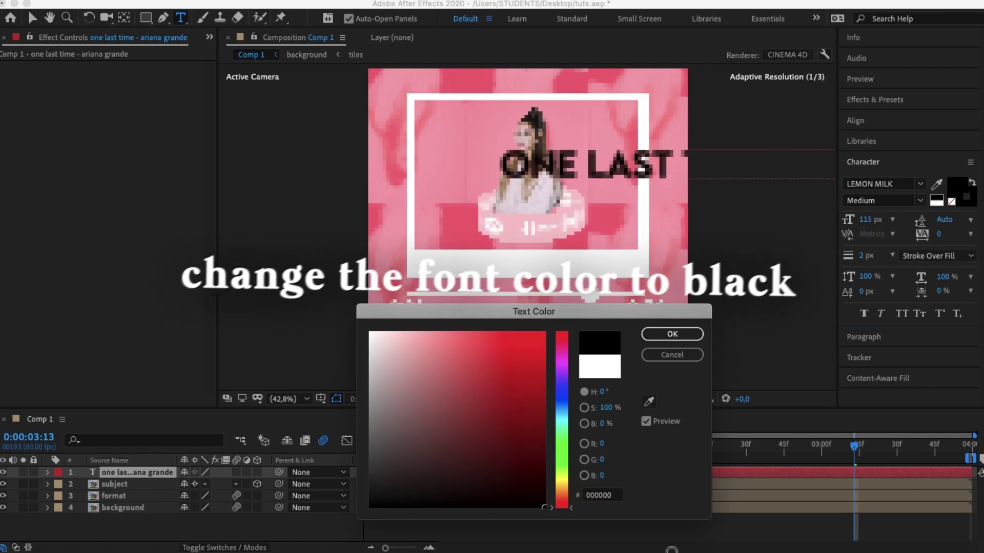
{"action": "key", "text": "Return"}
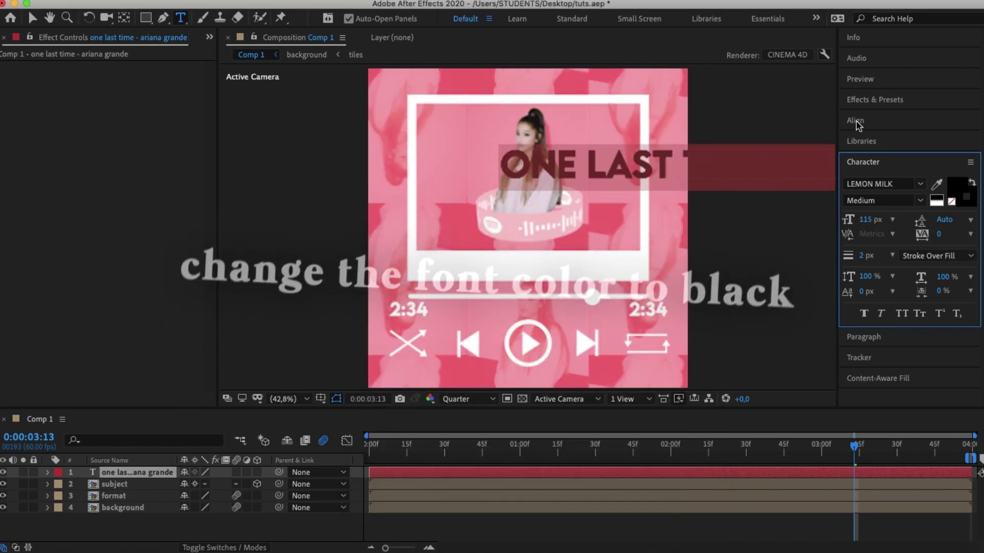
- Centre the title horizontally and shrink it to fit the polaroid
{"action": "left_click", "coordinate": [856, 126]}
{"action": "left_click", "coordinate": [876, 154]}
{"action": "key", "text": "s"}
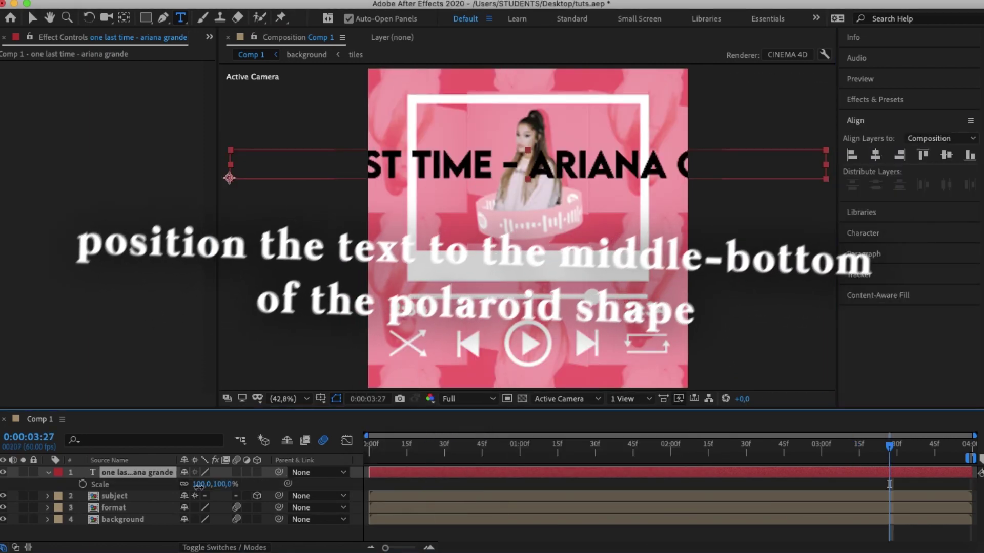
{"action": "left_click_drag", "start_coordinate": [198, 487], "coordinate": [154, 486]}
{"action": "left_click", "coordinate": [225, 484]}
{"action": "type", "text": "35"}
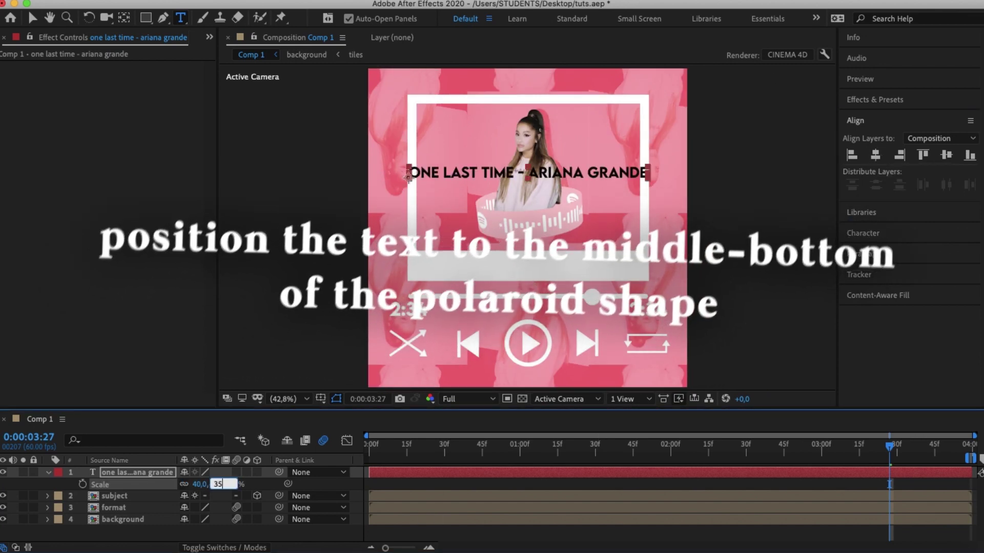
{"action": "key", "text": "Return"}
- Move the title down into the polaroid's bottom strip and deselect it
{"action": "key", "text": "p"}
{"action": "left_click_drag", "start_coordinate": [209, 485], "coordinate": [422, 485]}
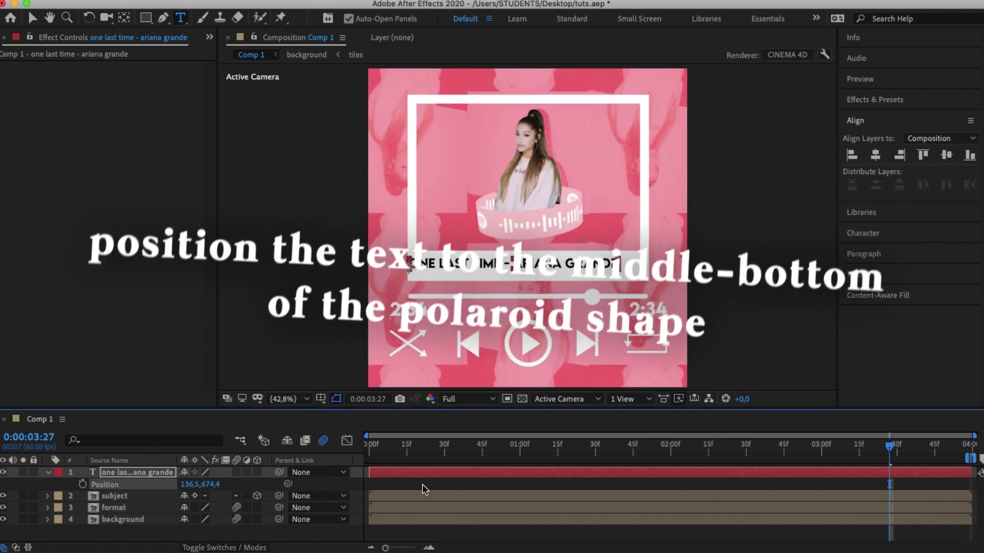
{"action": "key", "text": "p"}
{"action": "key", "text": "ctrl+shift+a"}
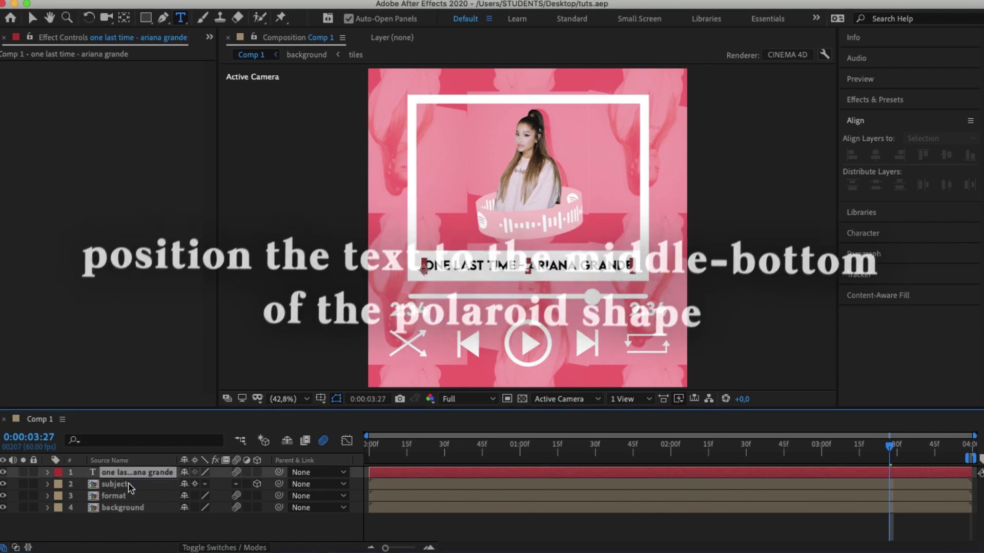
- Move the subject layer to the top and apply Drop Shadow to the format layer
{"action": "left_click_drag", "start_coordinate": [130, 487], "coordinate": [130, 471]}
{"action": "left_click", "coordinate": [469, 399]}
{"action": "left_click", "coordinate": [514, 432]}
{"action": "left_click", "coordinate": [874, 99]}
{"action": "type", "text": "drop "}
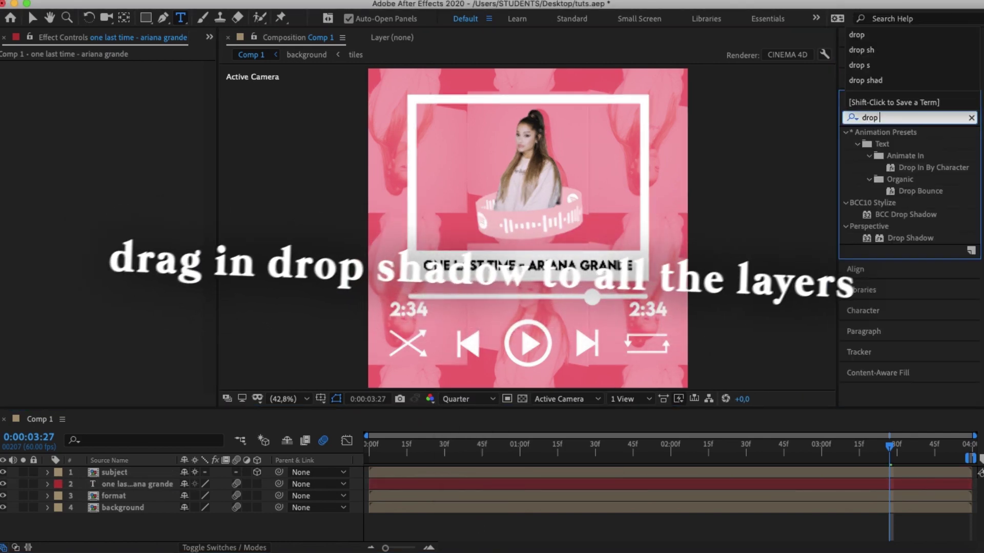
{"action": "type", "text": "shad"}
{"action": "left_click", "coordinate": [114, 495]}
{"action": "left_click_drag", "start_coordinate": [925, 179], "coordinate": [116, 496]}
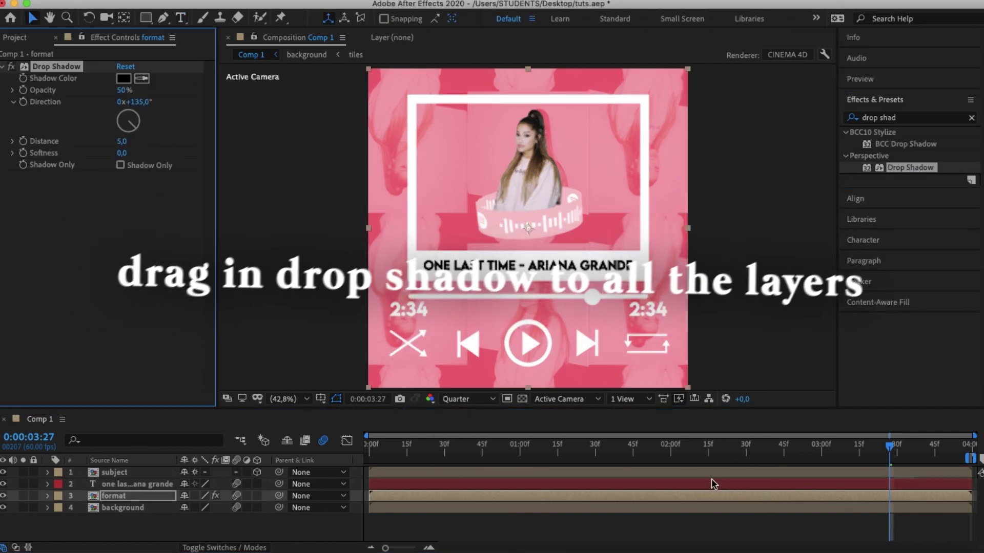
- Restore full preview resolution, paste the drop shadow onto the subject layer, and preview
{"action": "left_click", "coordinate": [469, 399]}
{"action": "left_click", "coordinate": [477, 429]}
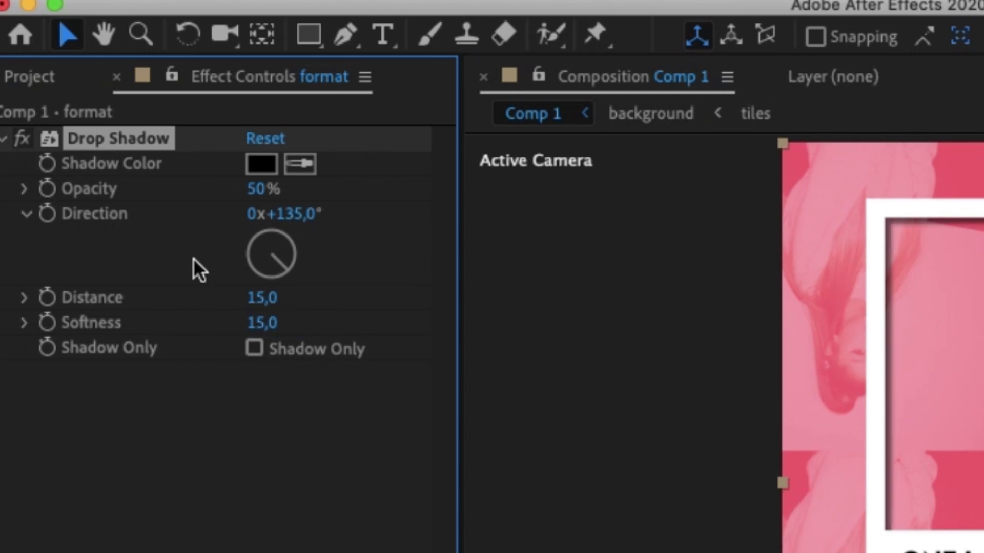
{"action": "left_click", "coordinate": [115, 473]}
{"action": "key", "text": "ctrl+v"}
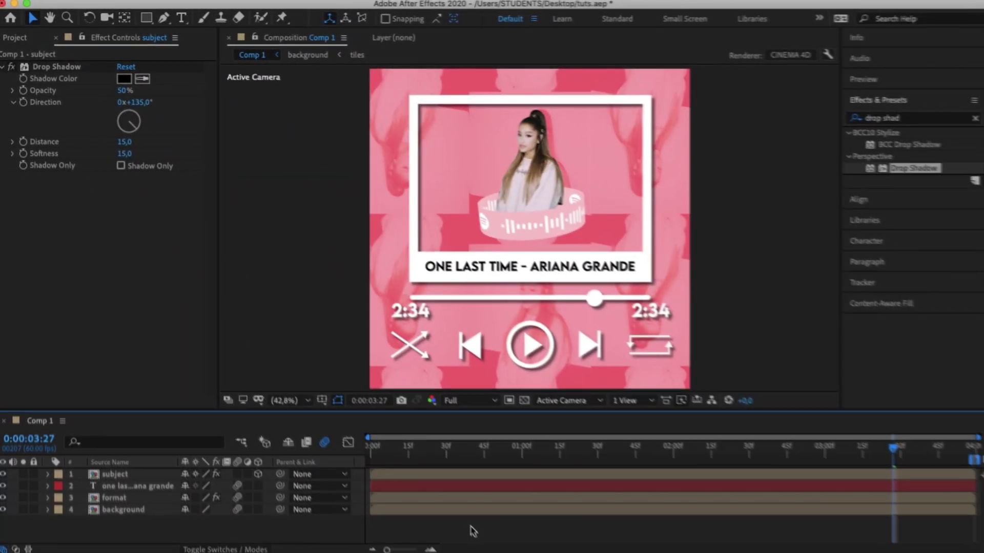
{"action": "left_click", "coordinate": [503, 460]}
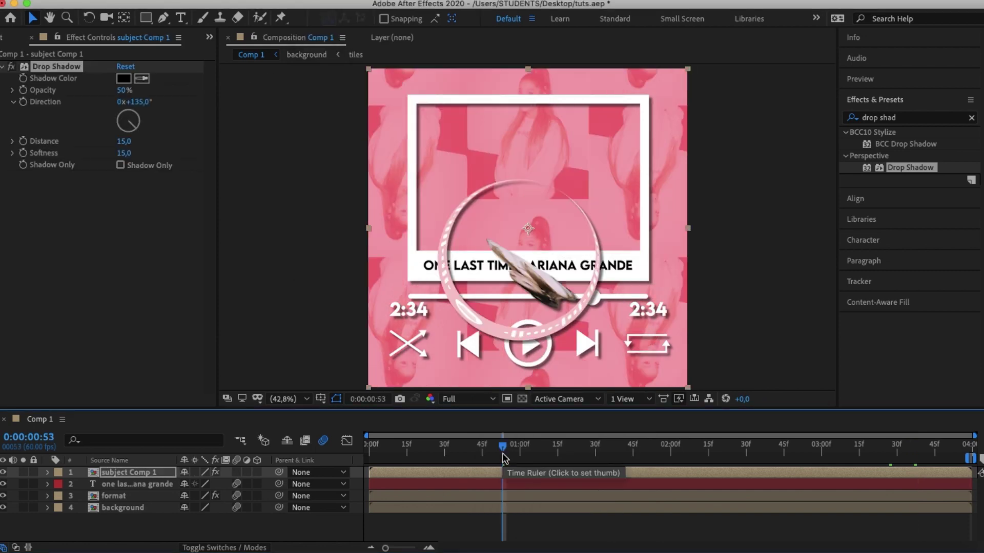
{"action": "key", "text": "space"}
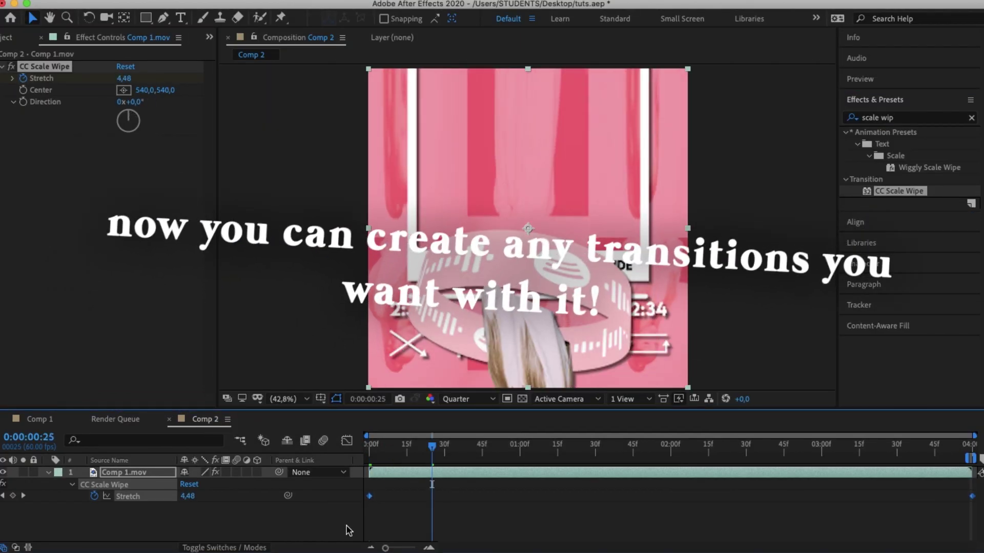
- Preview the scale wipe transition and delete the Luma Key effect from Comp 1.mov
{"action": "key", "text": "space"}
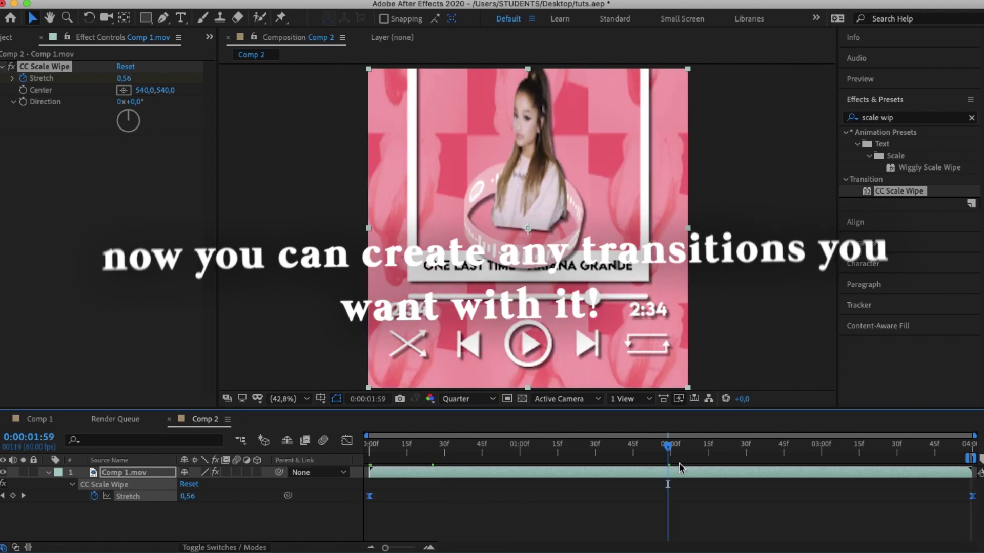
{"action": "left_click", "coordinate": [372, 454]}
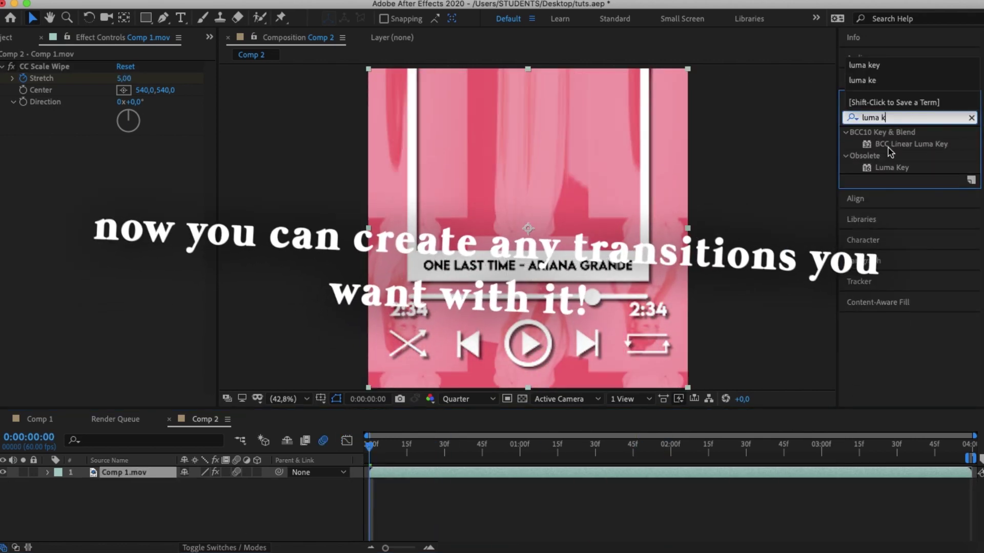
{"action": "left_click", "coordinate": [43, 141]}
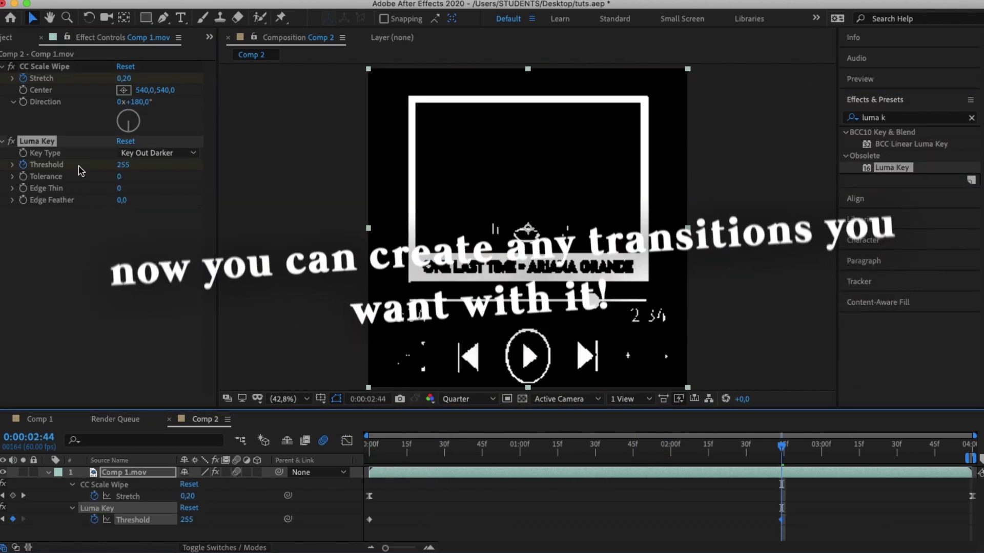
{"action": "key", "text": "Delete"}
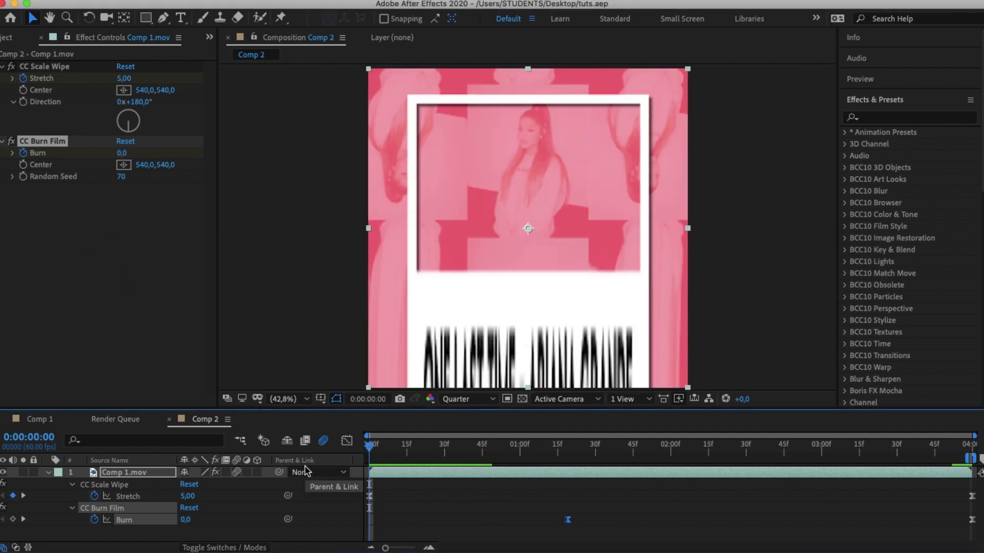
{"action": "left_click", "coordinate": [511, 498]}
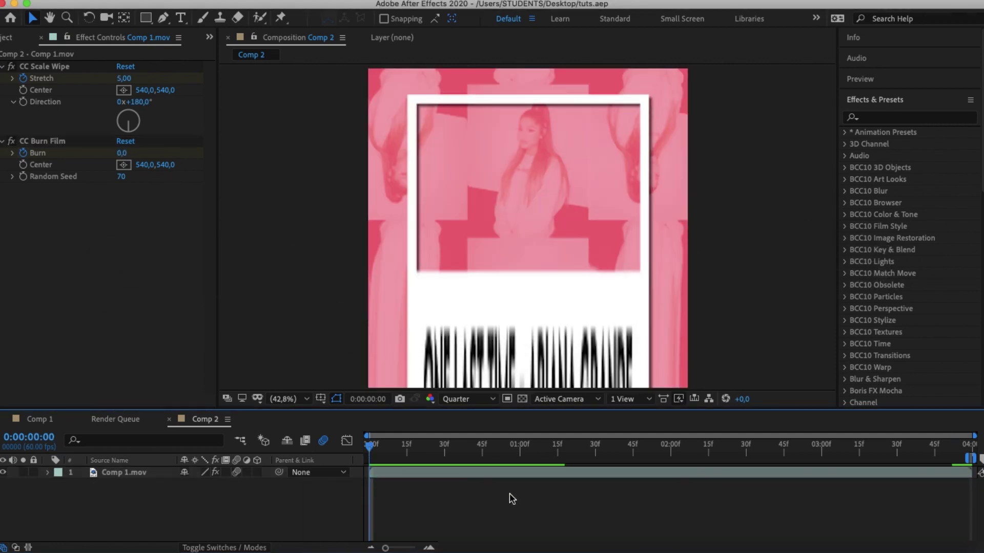